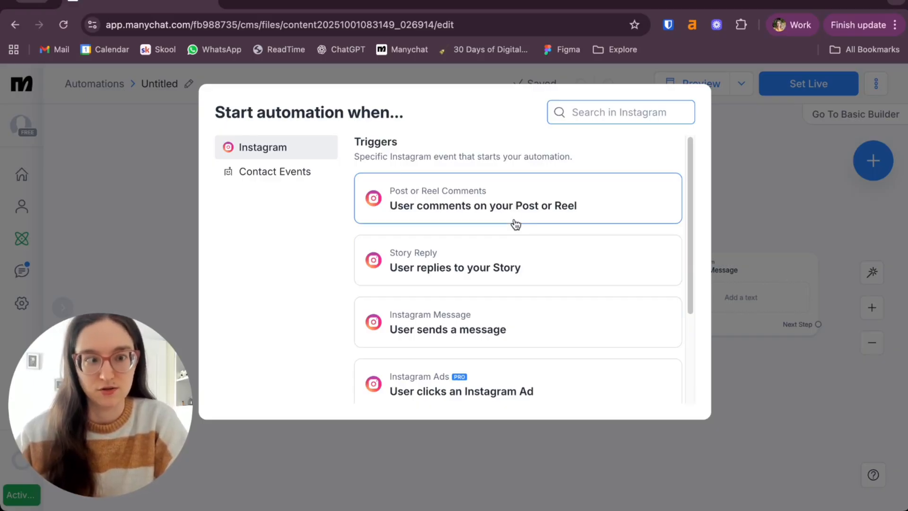
- Add a trigger for user comments on a specific post or reel and choose the "The mistake I made when I first started building automations" post
{"action": "left_click", "coordinate": [513, 208]}
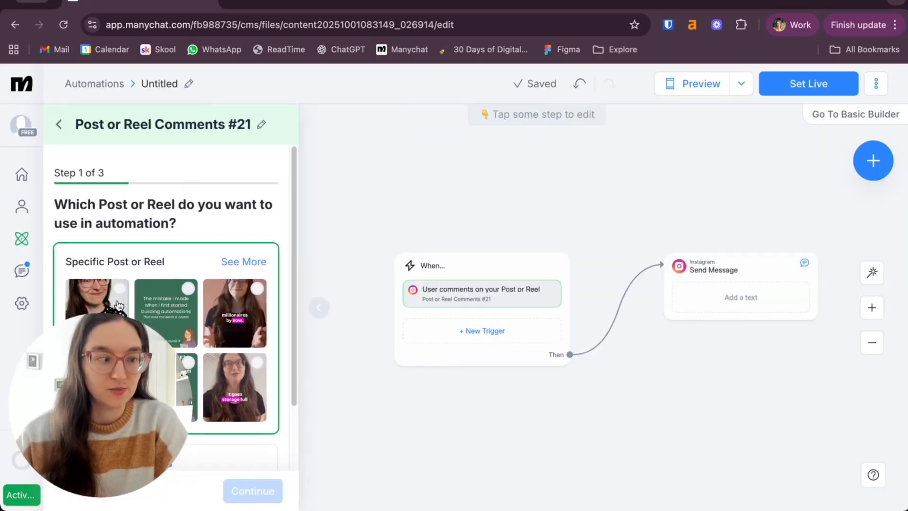
{"action": "scroll", "coordinate": [114, 271], "scroll_direction": "down", "scroll_amount": 3}
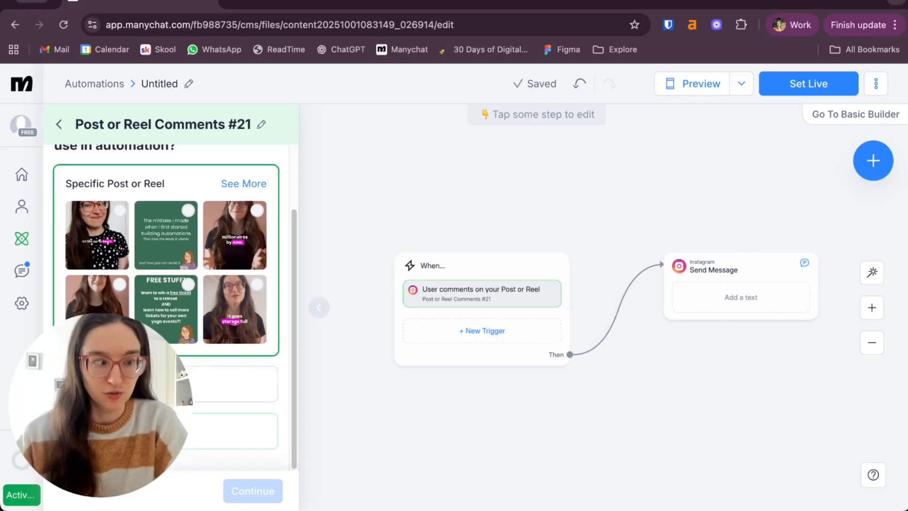
{"action": "scroll", "coordinate": [156, 302], "scroll_direction": "up", "scroll_amount": 3}
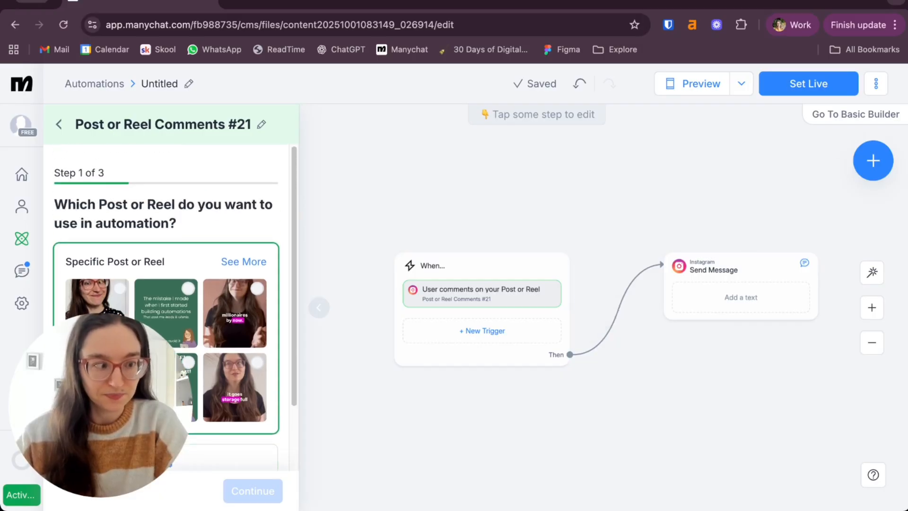
{"action": "left_click", "coordinate": [156, 301]}
{"action": "scroll", "coordinate": [249, 376], "scroll_direction": "down", "scroll_amount": 2}
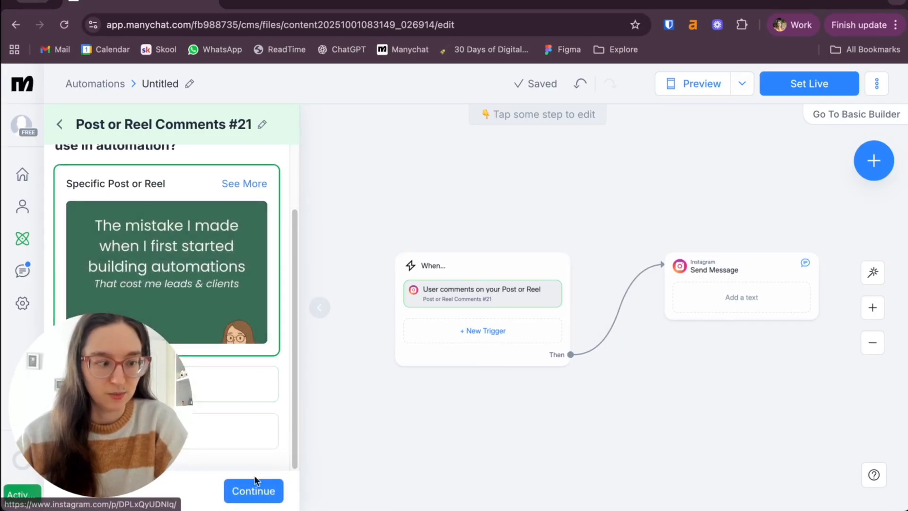
{"action": "left_click", "coordinate": [250, 491]}
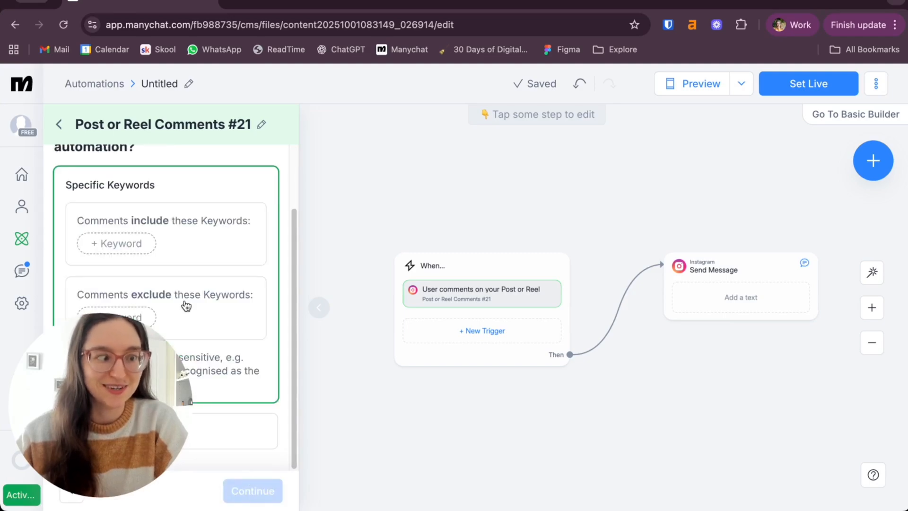
- Add "faq" as a keyword that comments must include to start the automation
{"action": "left_click", "coordinate": [119, 247]}
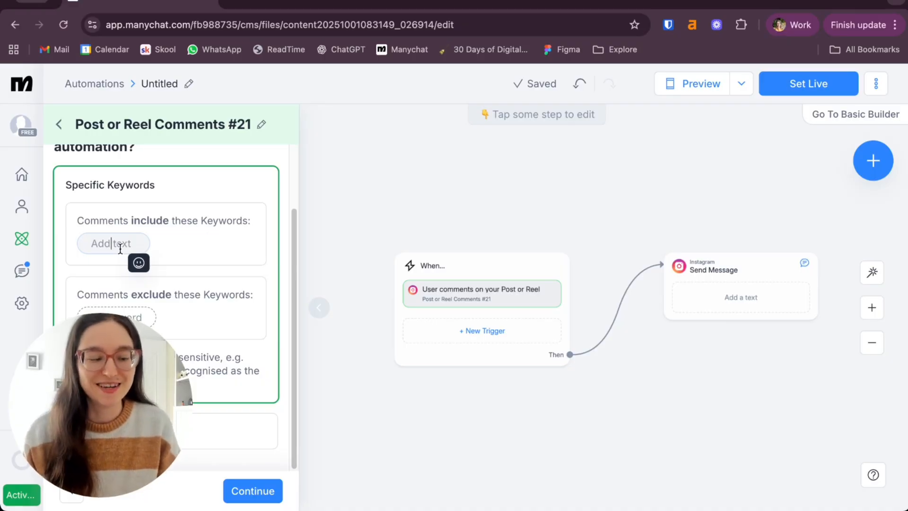
{"action": "type", "text": "faq"}
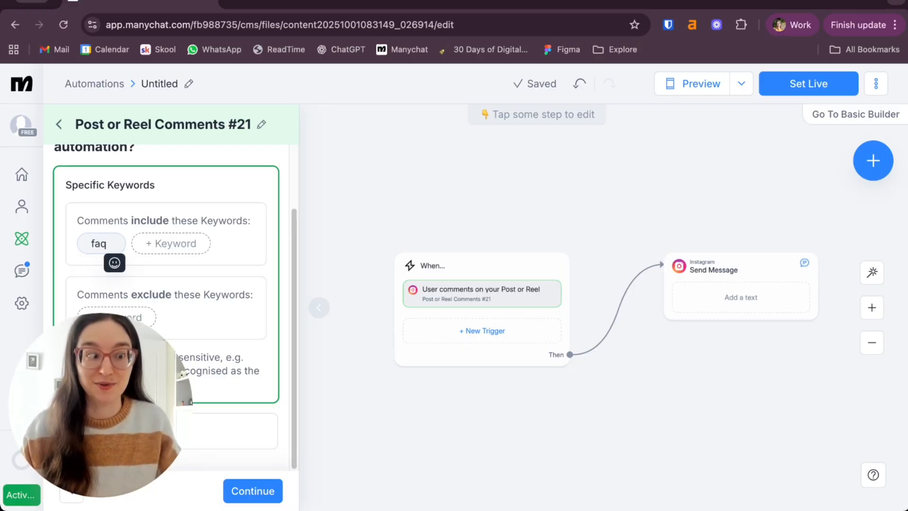
{"action": "left_click", "coordinate": [171, 243]}
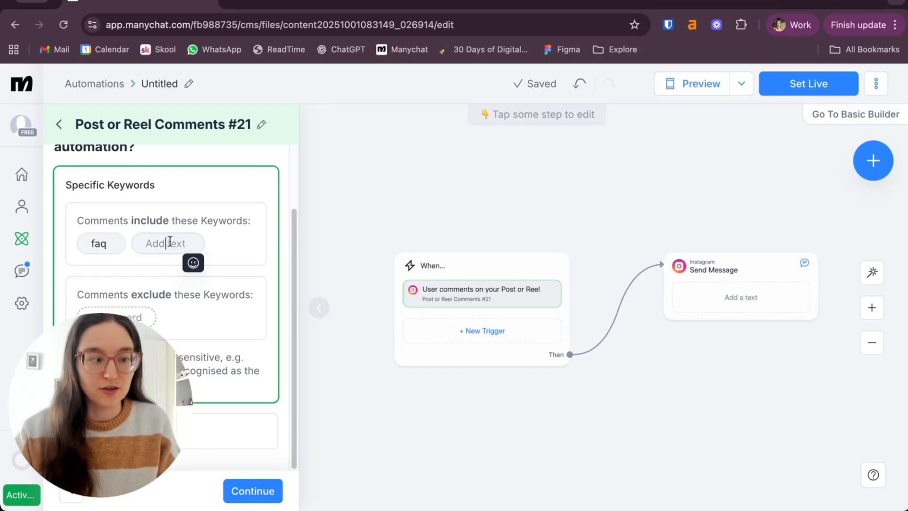
{"action": "type", "text": "question"}
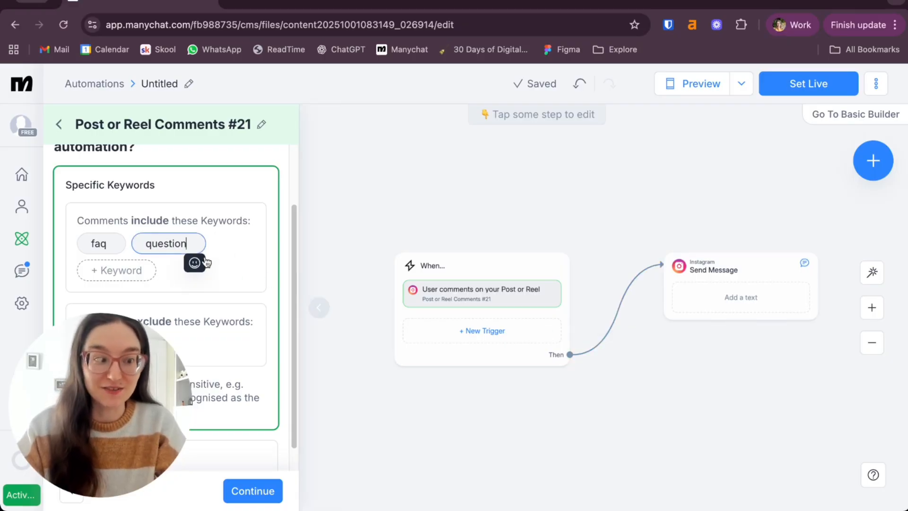
{"action": "double_click", "coordinate": [160, 244]}
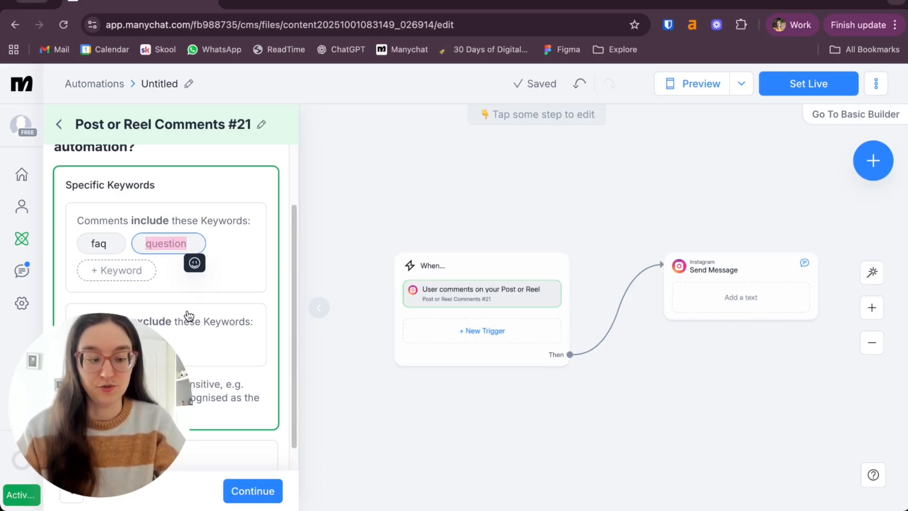
{"action": "type", "text": "con"}
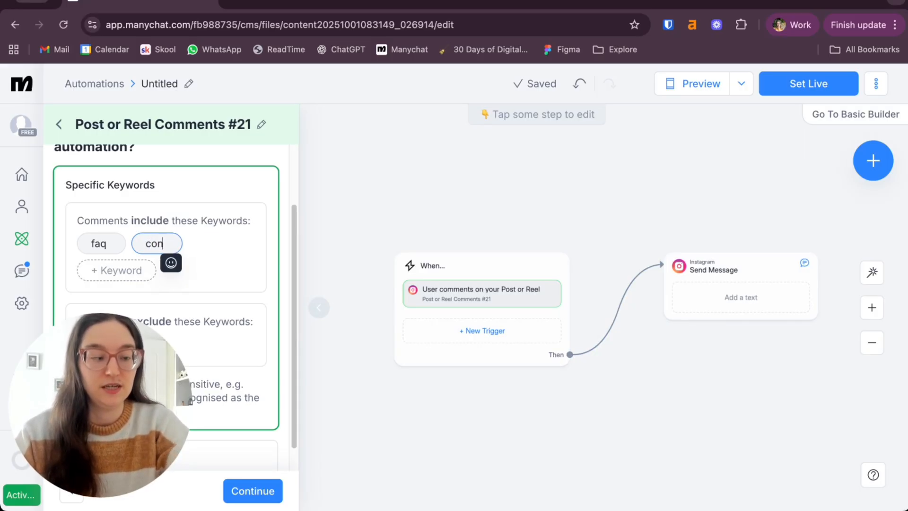
{"action": "type", "text": "t"}
{"action": "key", "text": "BackSpace"}
{"action": "key", "text": "BackSpace"}
{"action": "key", "text": "BackSpace"}
{"action": "key", "text": "BackSpace"}
{"action": "type", "text": "s"}
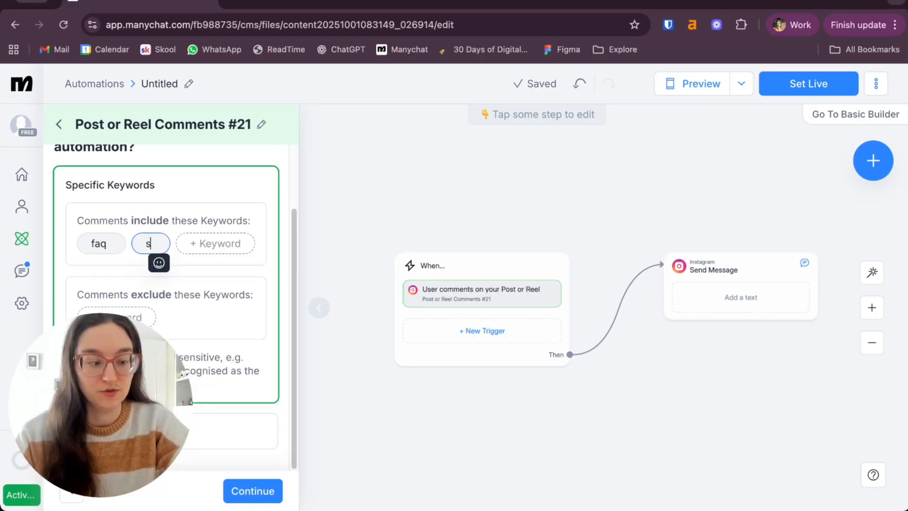
{"action": "type", "text": "ervices"}
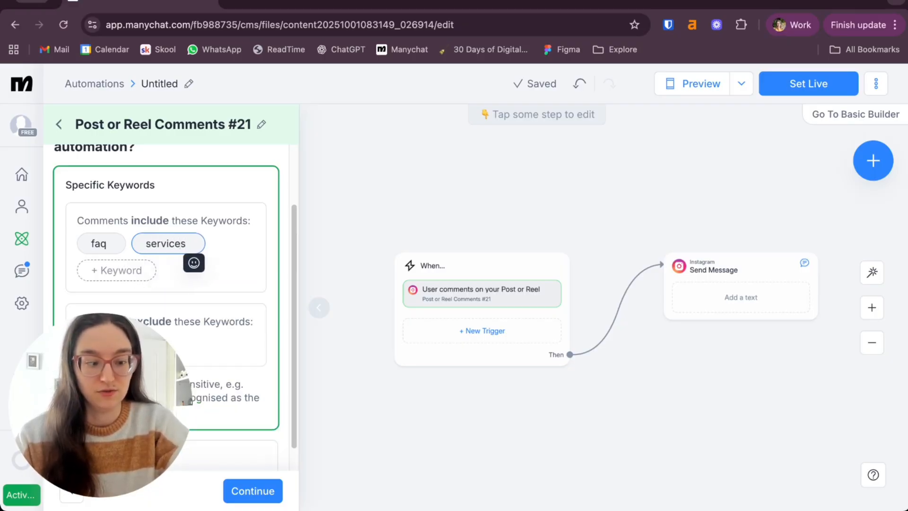
{"action": "type", "text": "question"}
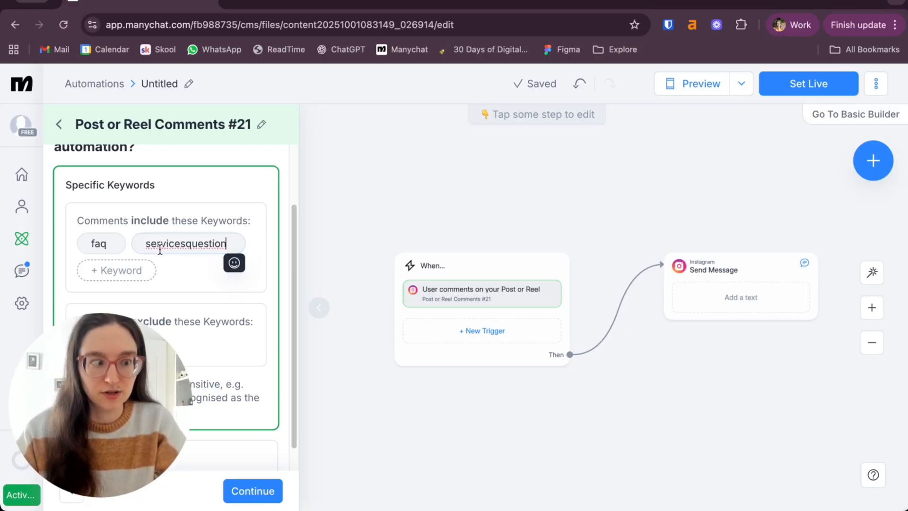
{"action": "double_click", "coordinate": [178, 244]}
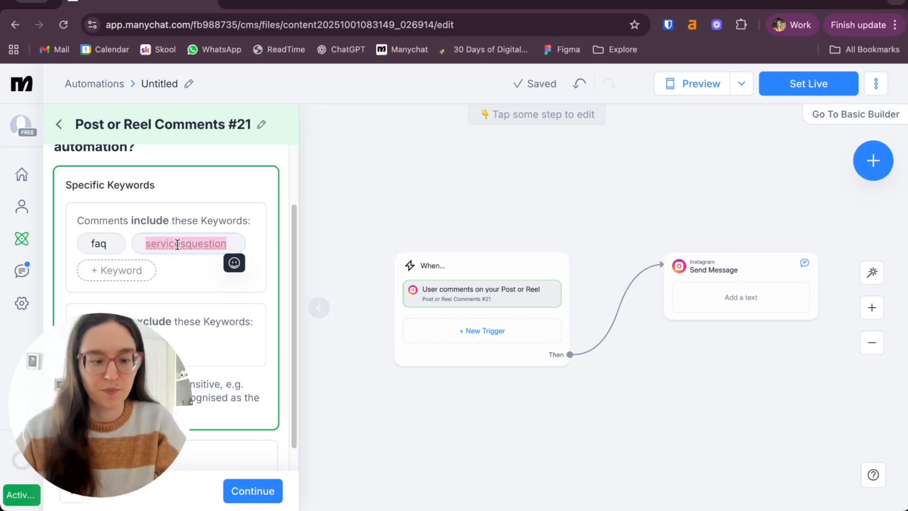
{"action": "key", "text": "BackSpace"}
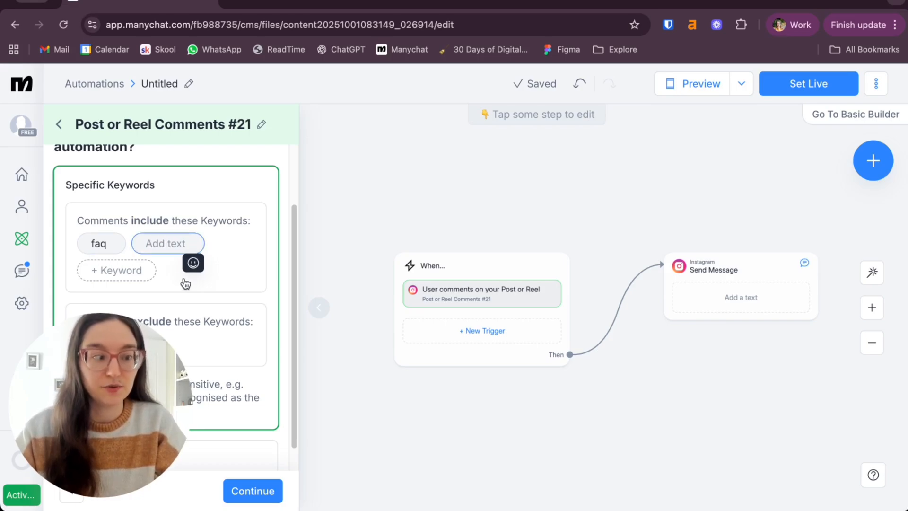
{"action": "left_click", "coordinate": [169, 290]}
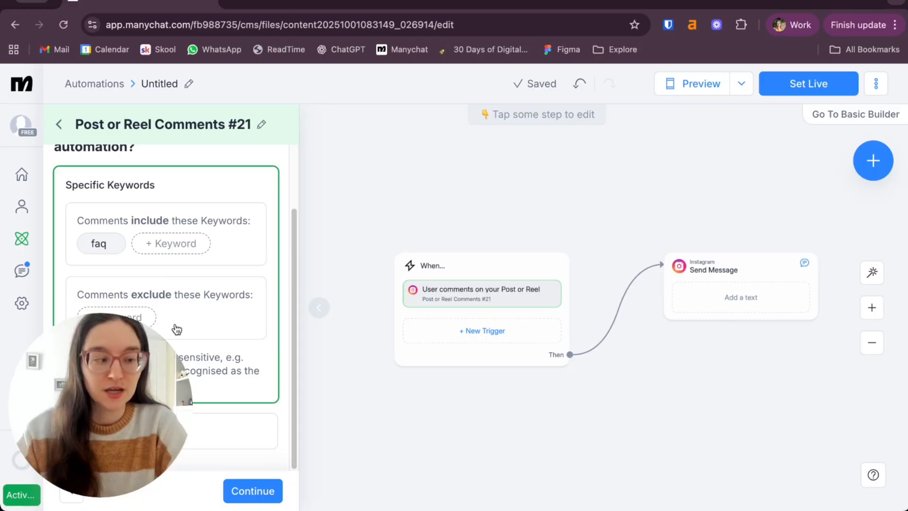
- Continue to the public reply setup and replace the mailbox emoji in the third random reply with a smiling face
{"action": "left_click", "coordinate": [254, 490]}
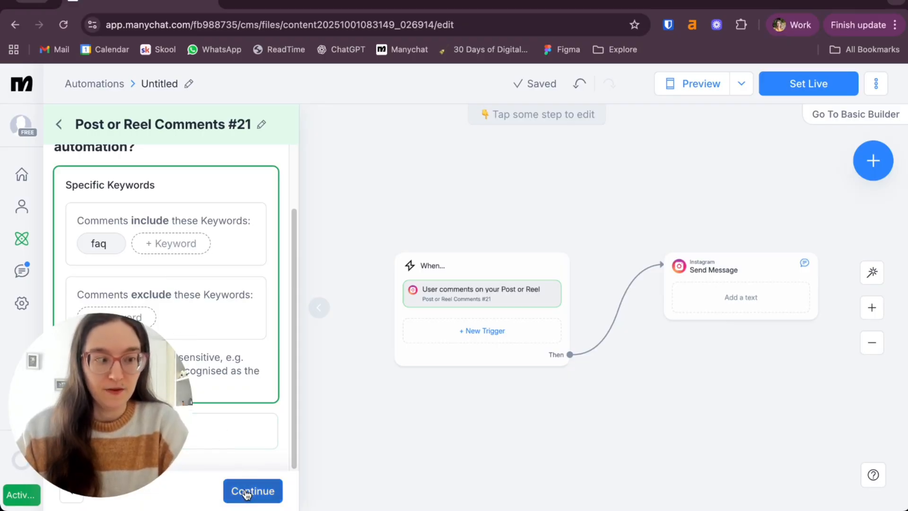
{"action": "scroll", "coordinate": [181, 249], "scroll_direction": "up", "scroll_amount": 3}
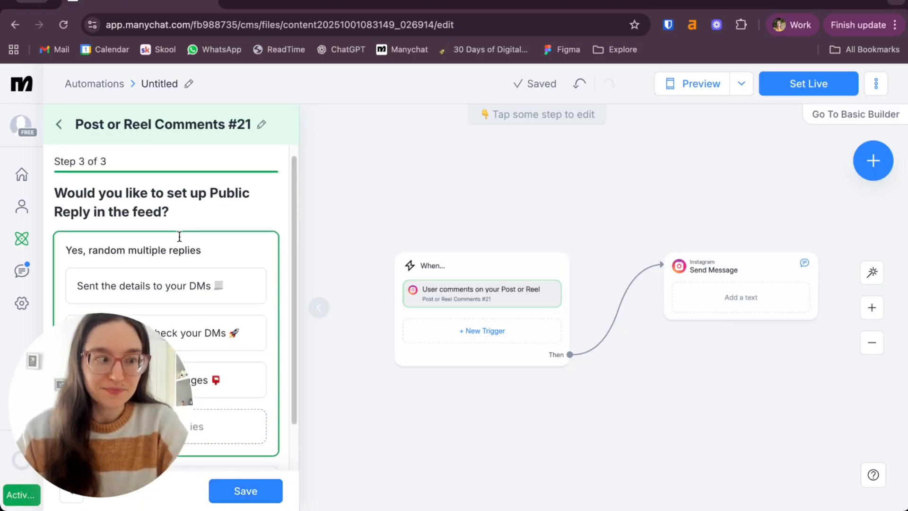
{"action": "scroll", "coordinate": [183, 296], "scroll_direction": "down", "scroll_amount": 3}
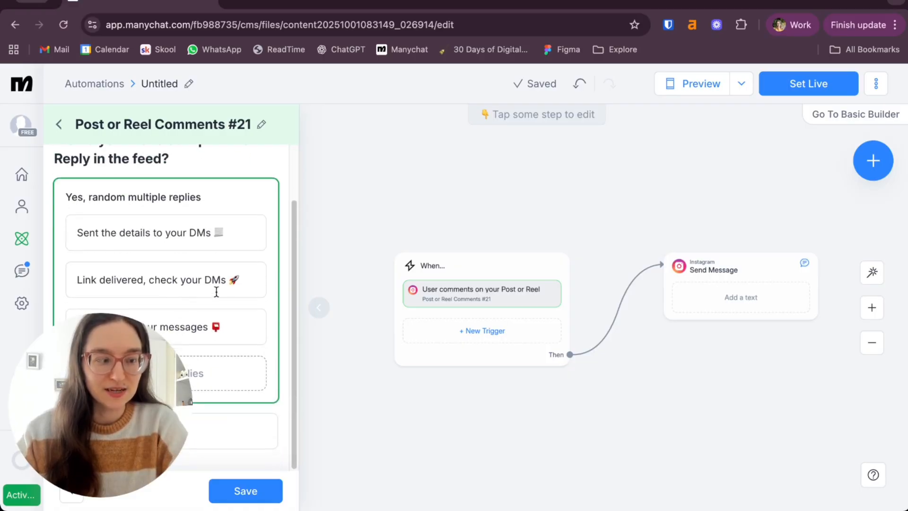
{"action": "left_click", "coordinate": [207, 331]}
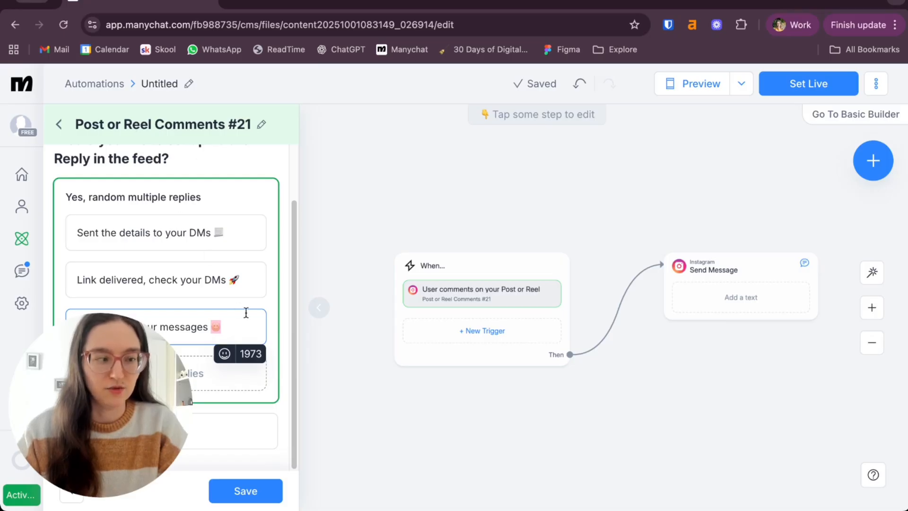
{"action": "left_click", "coordinate": [246, 288]}
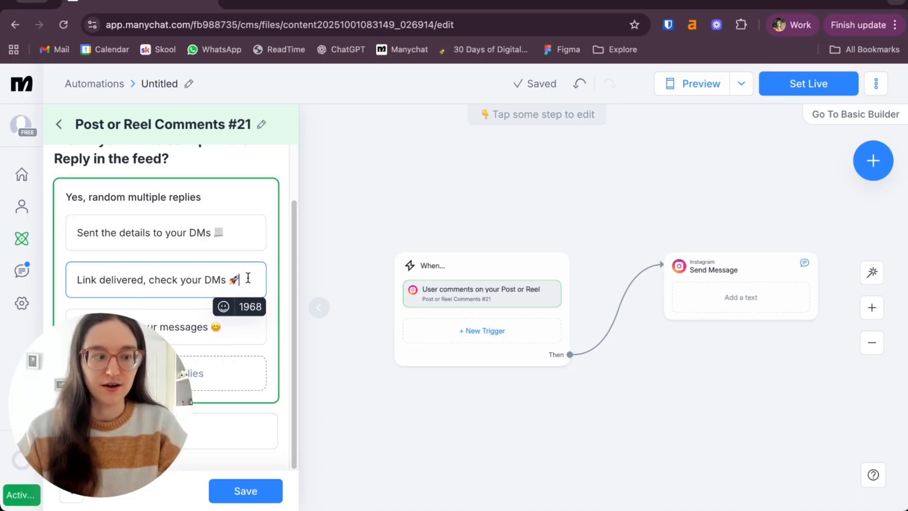
{"action": "left_click", "coordinate": [140, 233]}
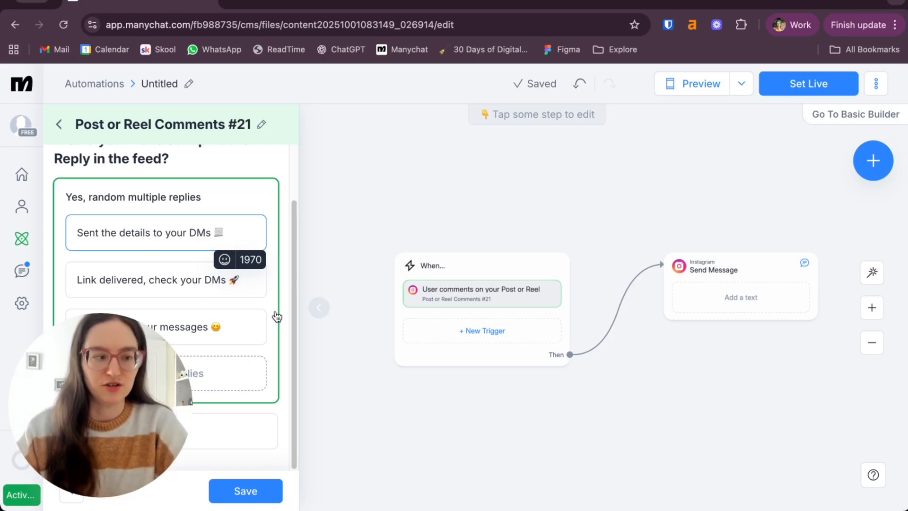
{"action": "left_click", "coordinate": [233, 323]}
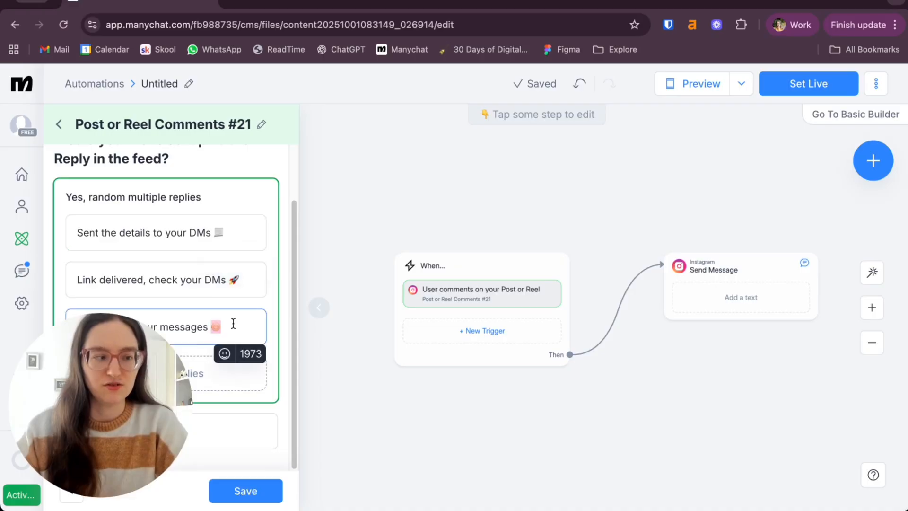
- Replace the second public reply with "Check your DMs!" and save the comment trigger
{"action": "triple_click", "coordinate": [118, 277]}
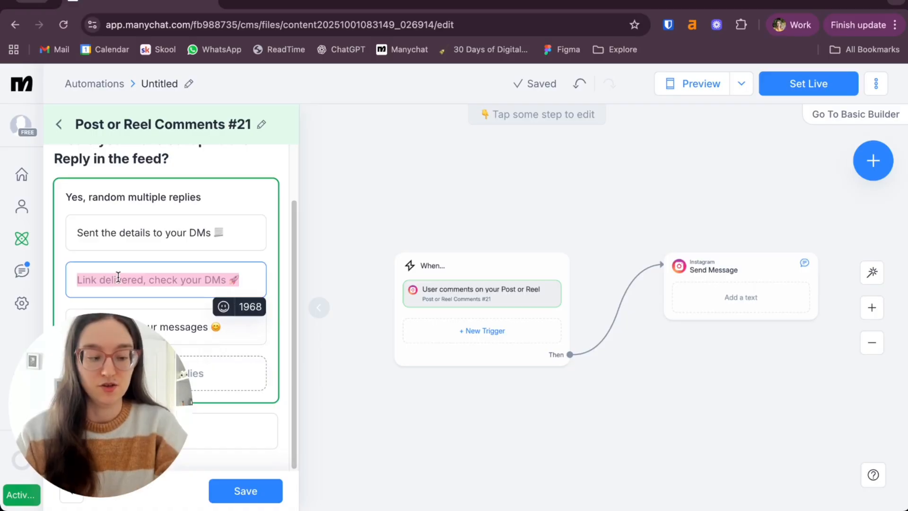
{"action": "type", "text": "Check you"}
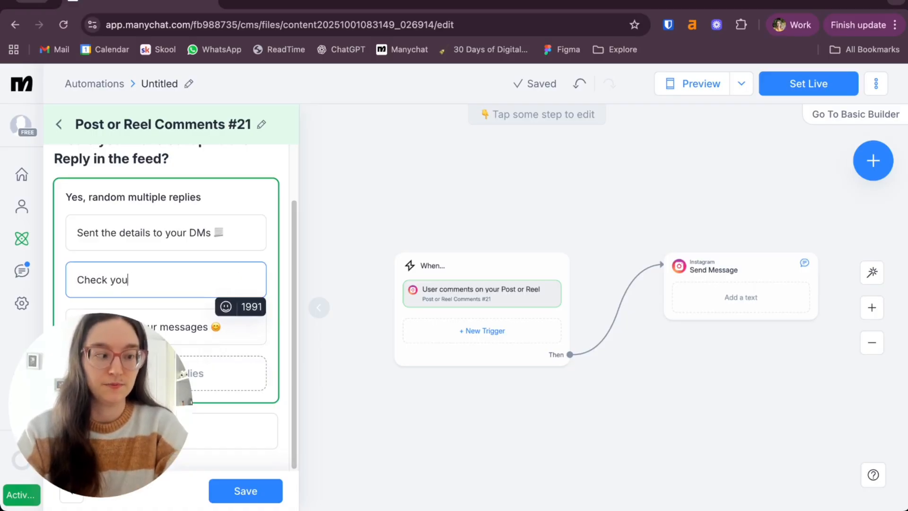
{"action": "type", "text": "r DMs!"}
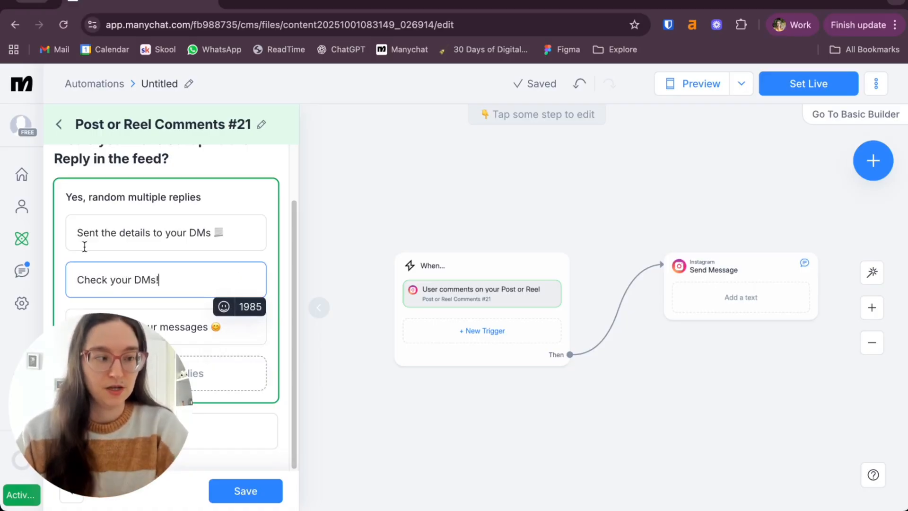
{"action": "left_click", "coordinate": [170, 227]}
{"action": "double_click", "coordinate": [177, 232]}
{"action": "left_click", "coordinate": [182, 233]}
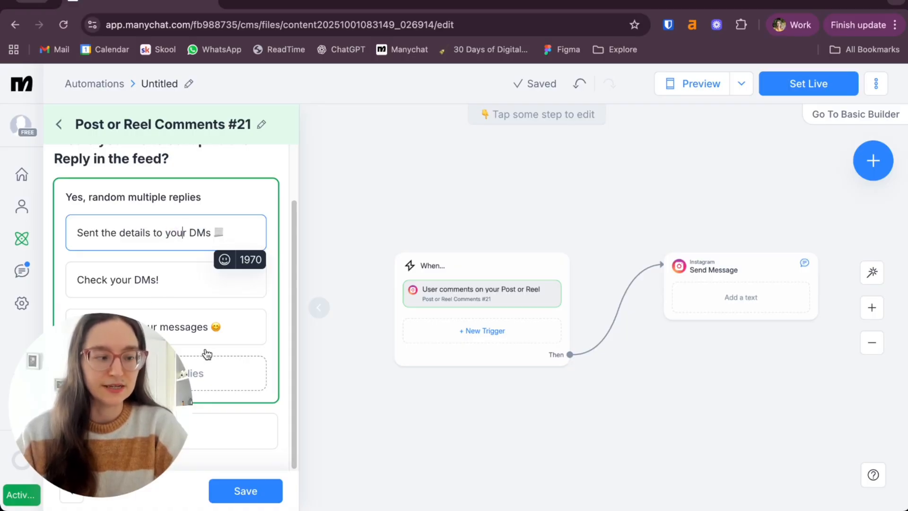
{"action": "left_click", "coordinate": [245, 492]}
{"action": "scroll", "coordinate": [197, 395], "scroll_direction": "down", "scroll_amount": 5}
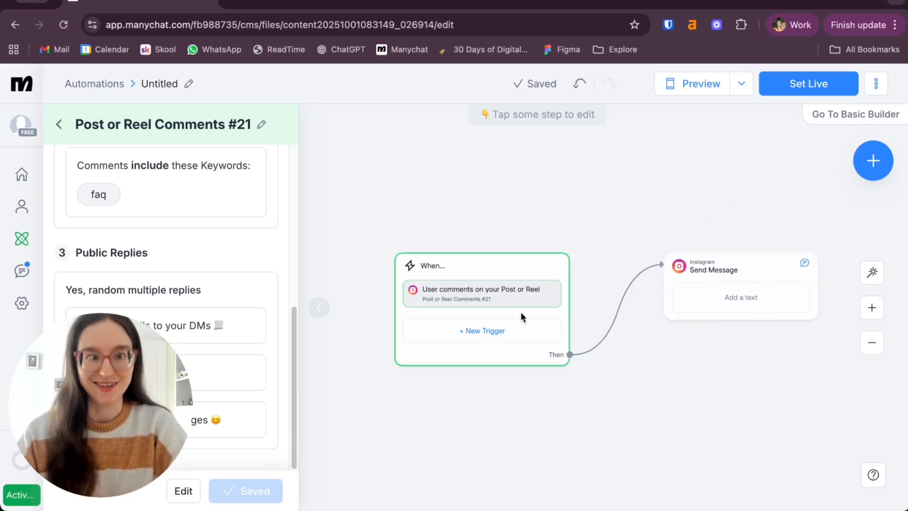
- Open the Send Message block for editing and move it closer to the trigger block
{"action": "left_click", "coordinate": [711, 316]}
{"action": "left_click_drag", "start_coordinate": [709, 314], "coordinate": [655, 318]}
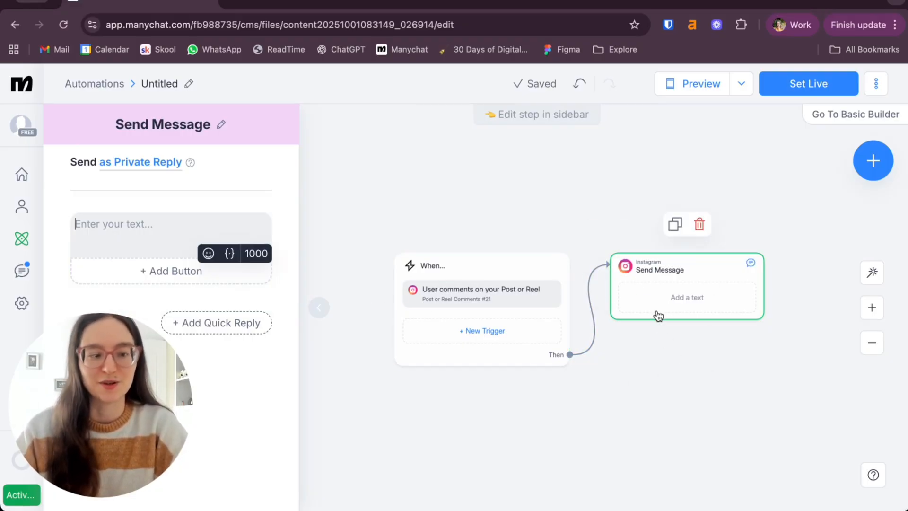
{"action": "left_click_drag", "start_coordinate": [640, 286], "coordinate": [639, 284]}
- Begin the private reply message with "Hi" followed by the First Name variable and a comma
{"action": "left_click", "coordinate": [161, 218]}
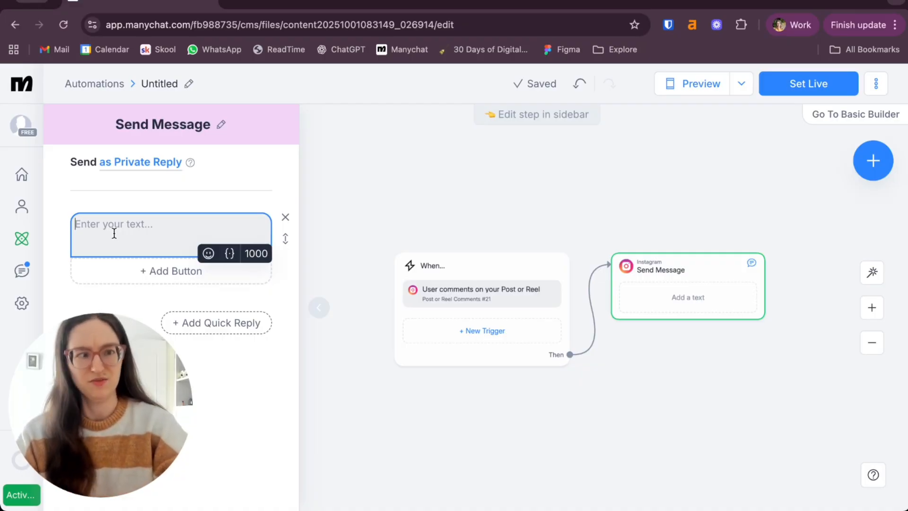
{"action": "type", "text": "H"}
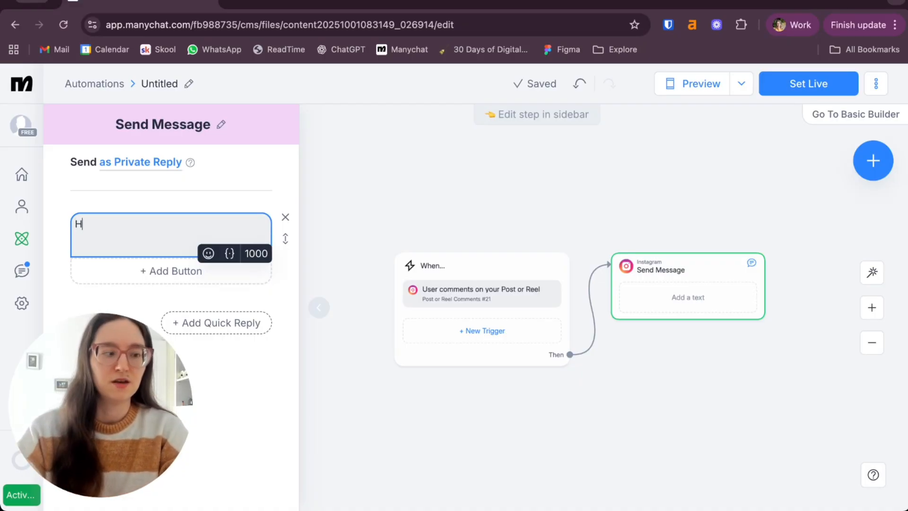
{"action": "type", "text": "i"}
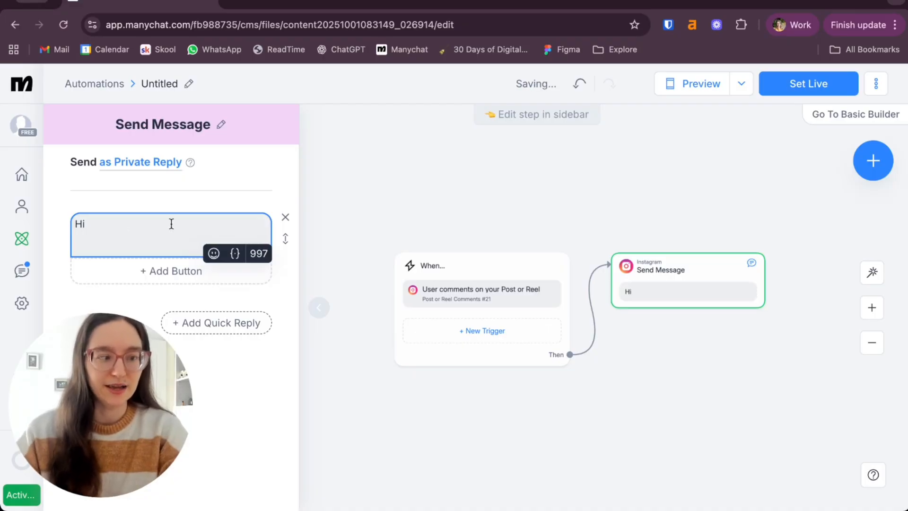
{"action": "left_click", "coordinate": [235, 258]}
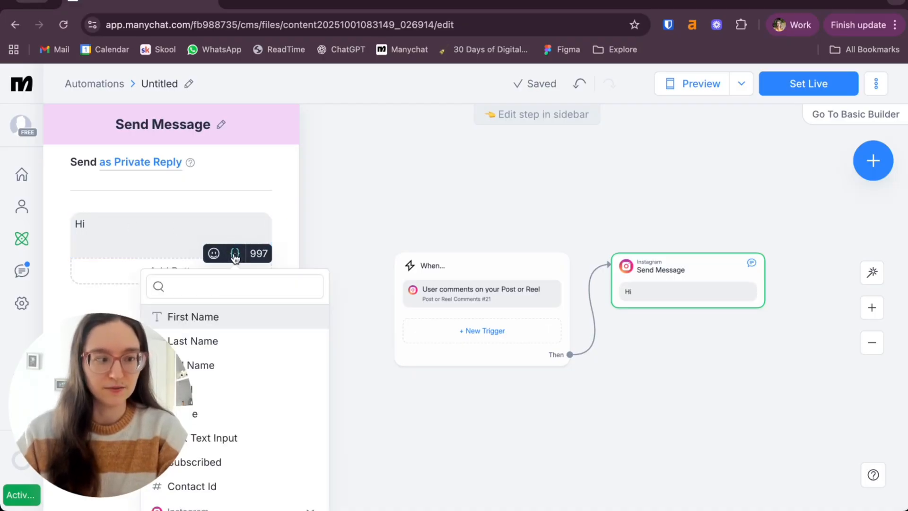
{"action": "left_click", "coordinate": [203, 326]}
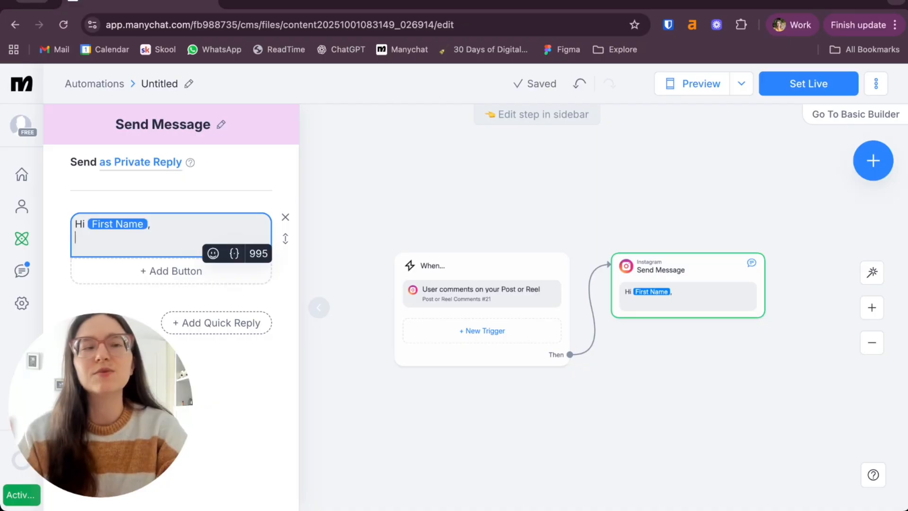
- Leave a blank line below the greeting and write "I see that you have a question about us!" in the private reply
{"action": "key", "text": "Return"}
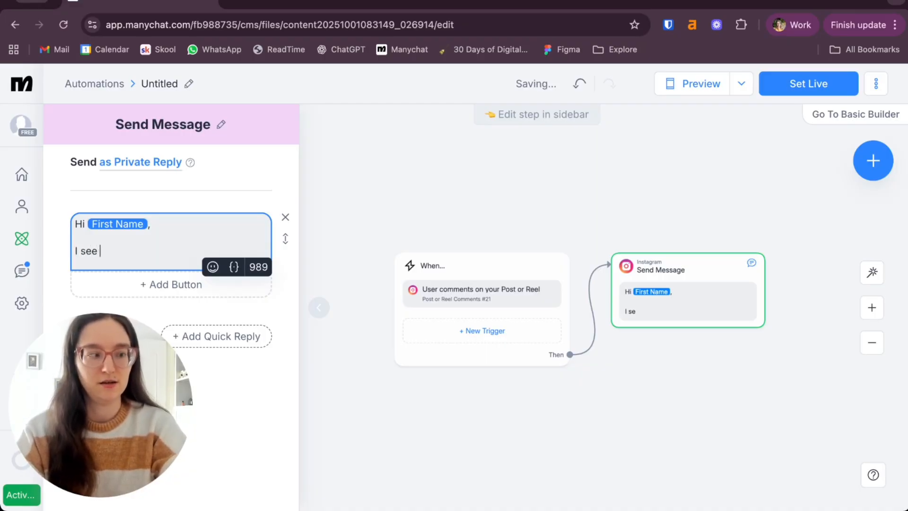
{"action": "type", "text": "a que"}
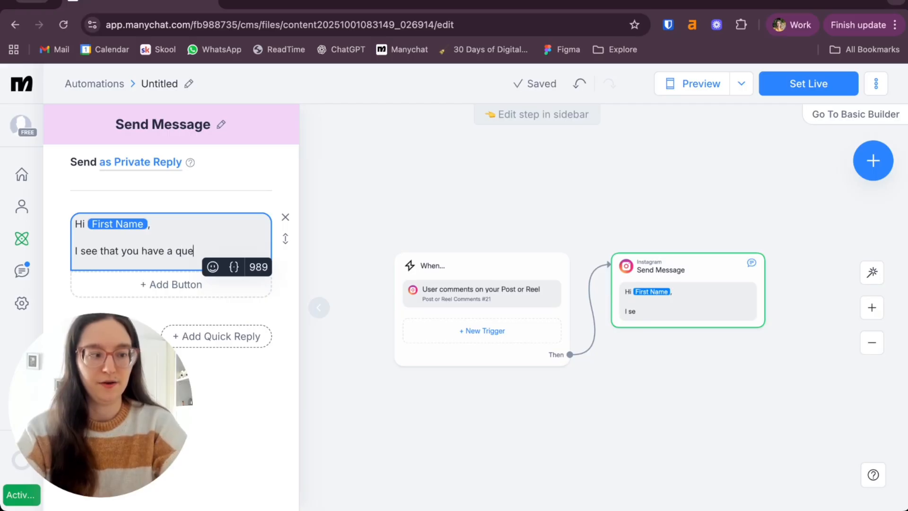
{"action": "type", "text": "stion about us"}
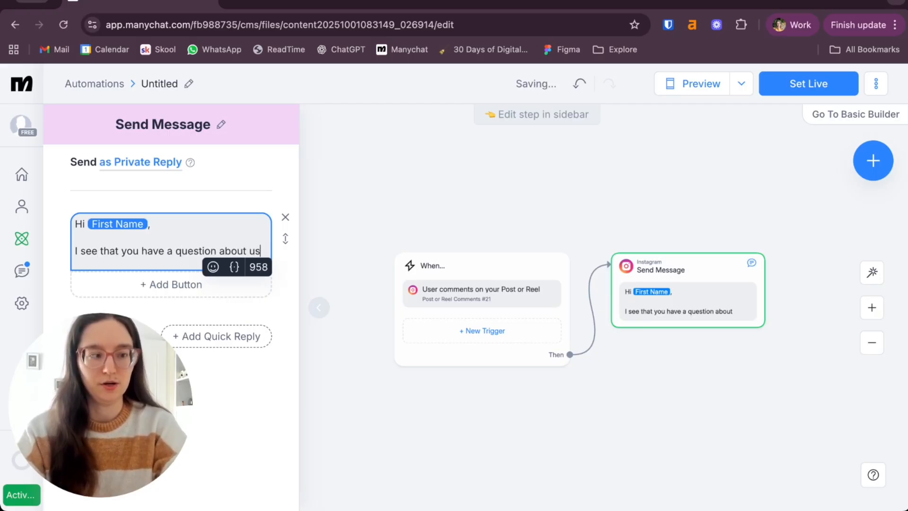
{"action": "type", "text": "!"}
- Continue the private reply on a new line with "You will see the most frequently asked questions in a minute."
{"action": "key", "text": "Return"}
{"action": "type", "text": "You "}
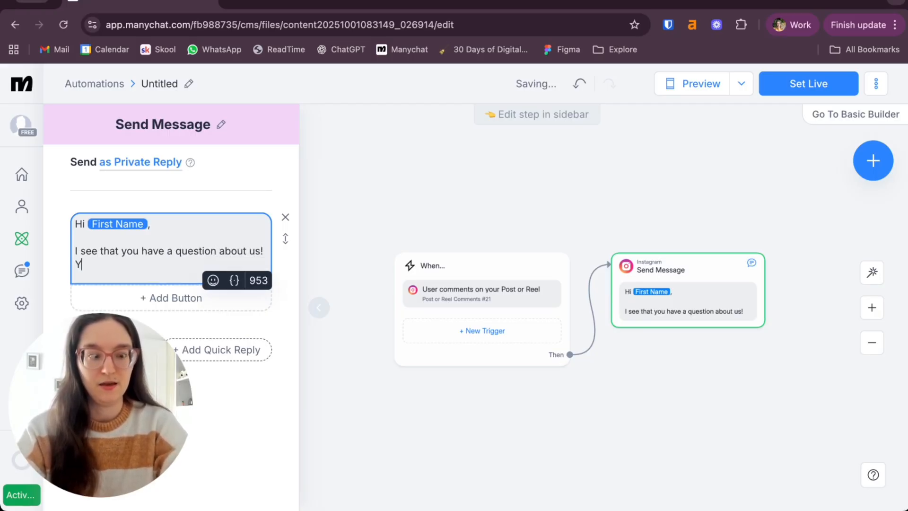
{"action": "type", "text": "will see the"}
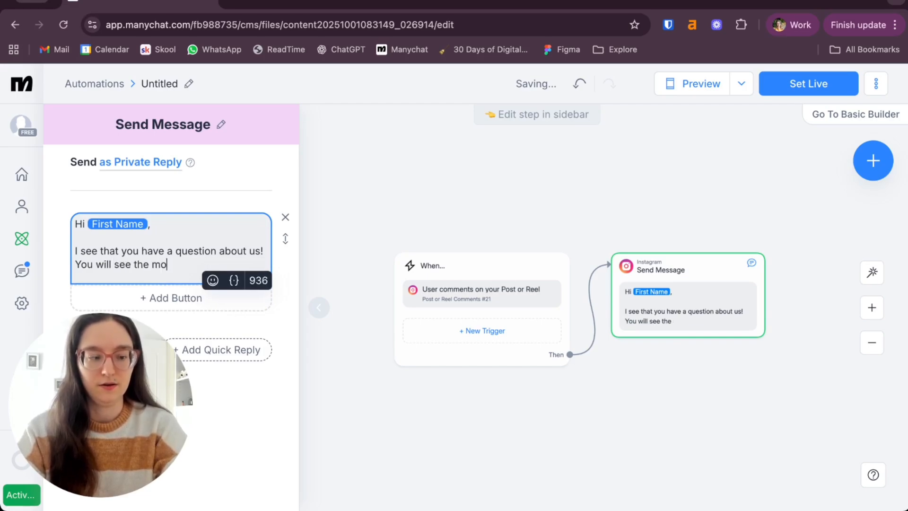
{"action": "type", "text": " most frequently"}
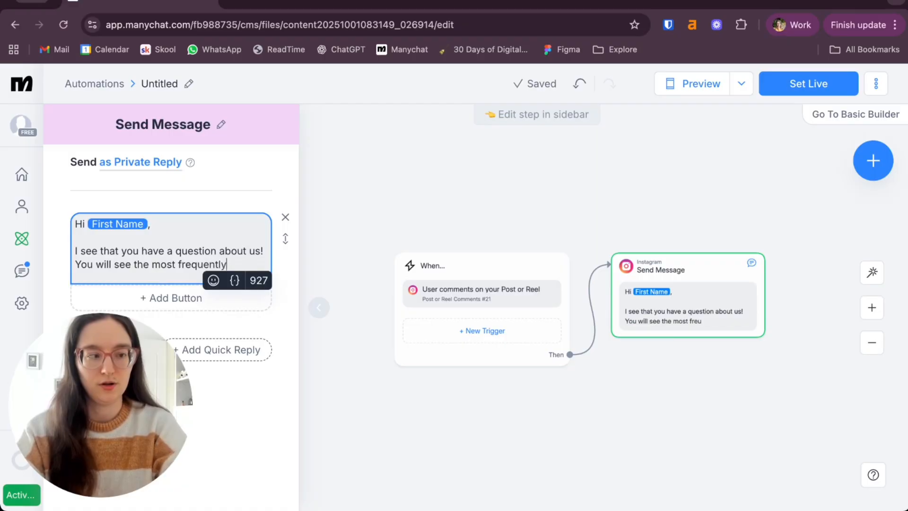
{"action": "type", "text": " asked questi"}
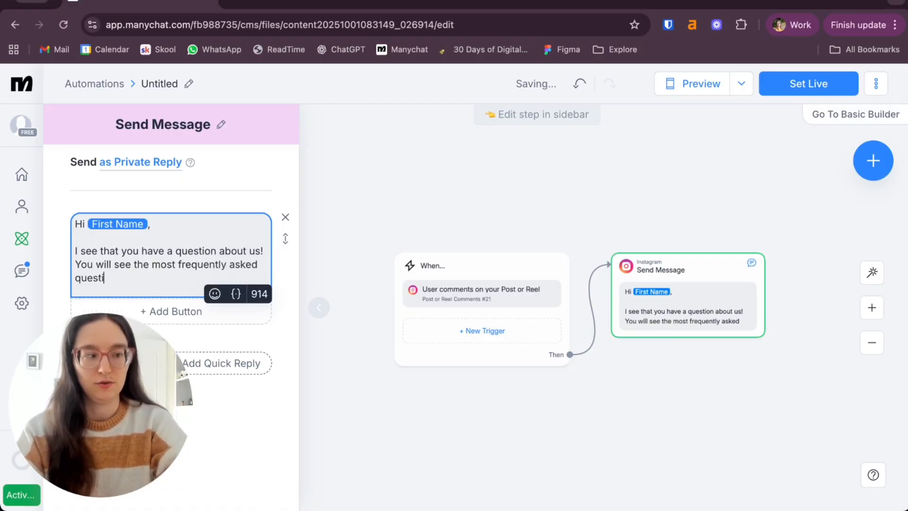
{"action": "type", "text": "ons in"}
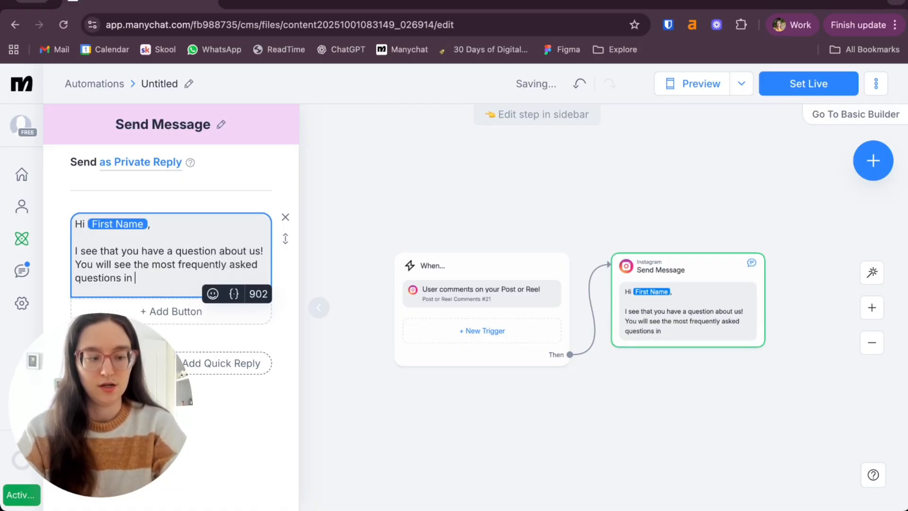
{"action": "type", "text": " a minute"}
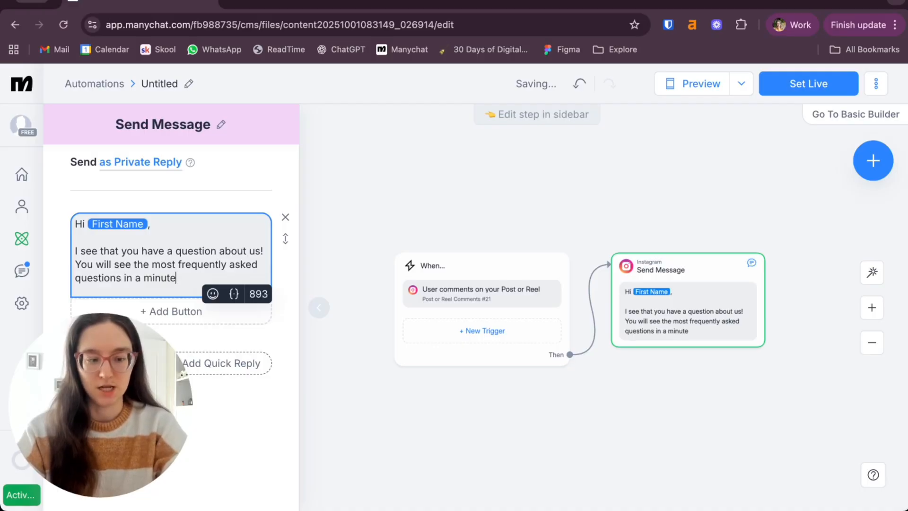
{"action": "type", "text": "."}
- Add a separate postscript reading "PS: only available on mobile, not on your computer. grab your phone!", with the spelling of "available" corrected
{"action": "key", "text": "Return"}
{"action": "key", "text": "Return"}
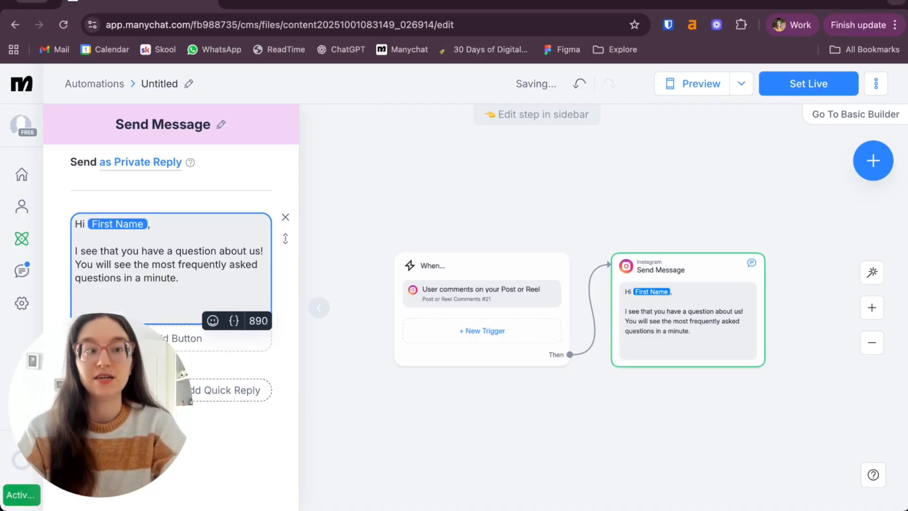
{"action": "type", "text": "PS:"}
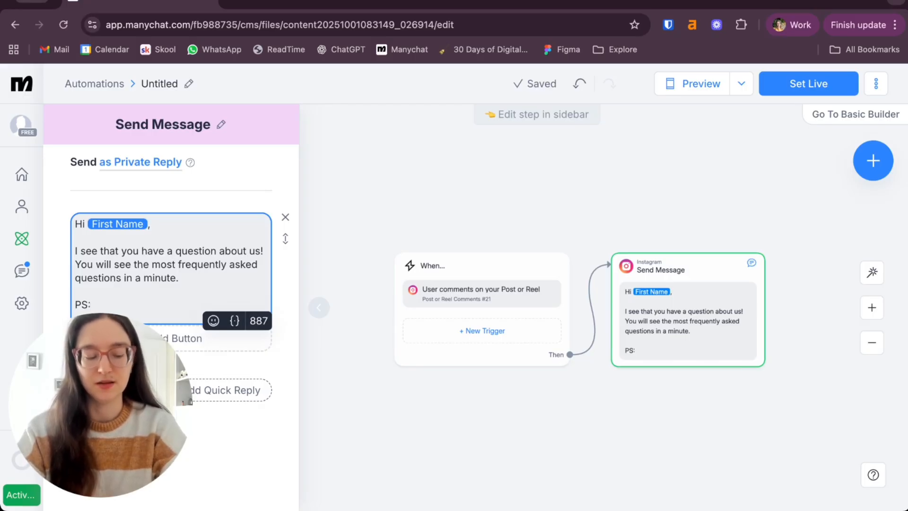
{"action": "type", "text": " only a"}
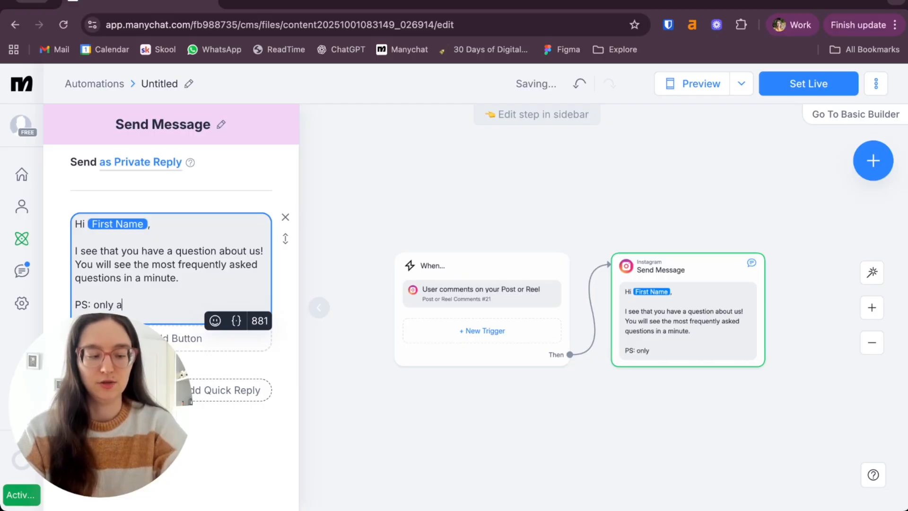
{"action": "type", "text": "vaiable"}
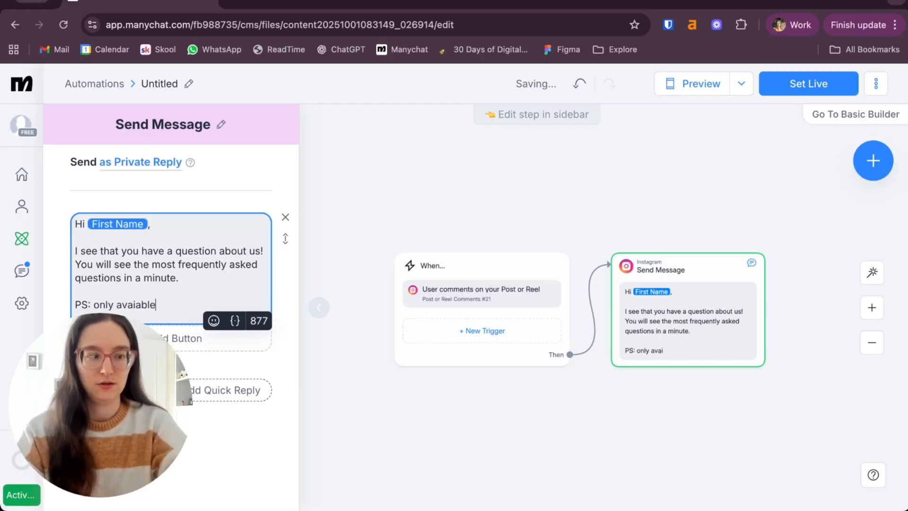
{"action": "type", "text": " on mobile, no"}
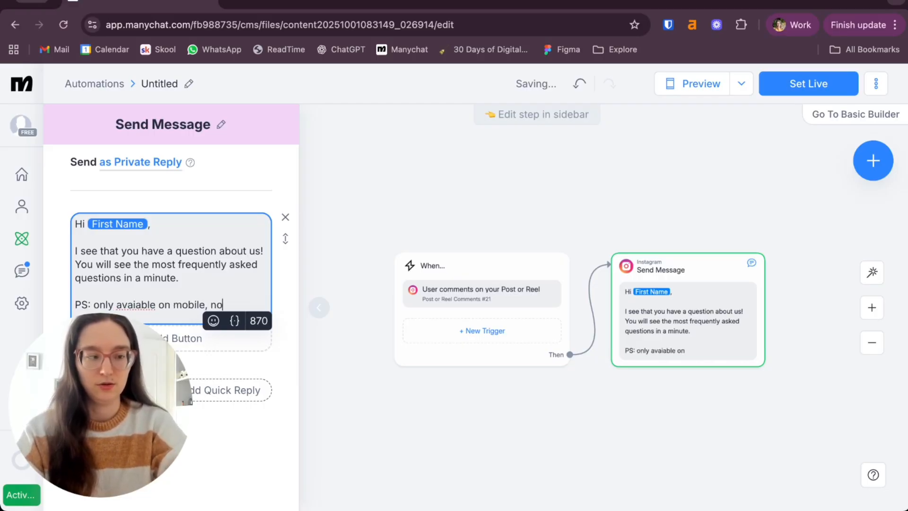
{"action": "type", "text": "t on your computer"}
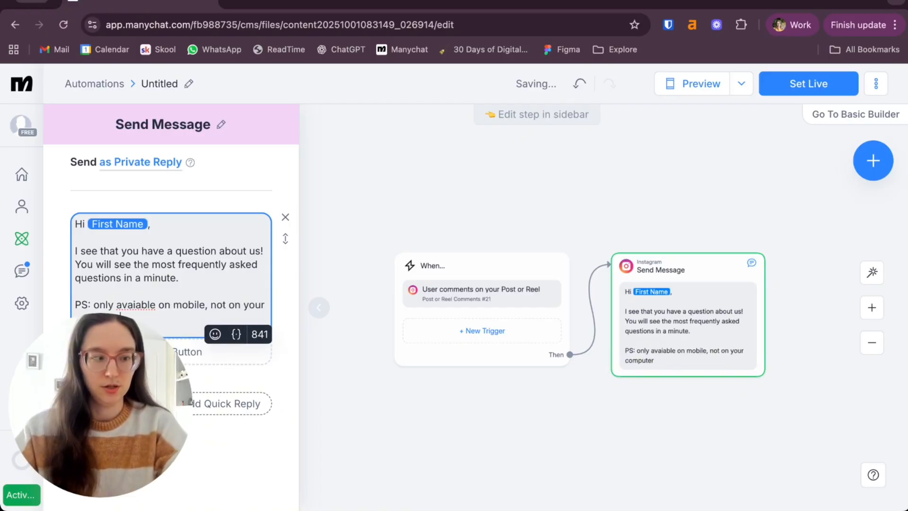
{"action": "right_click", "coordinate": [140, 306]}
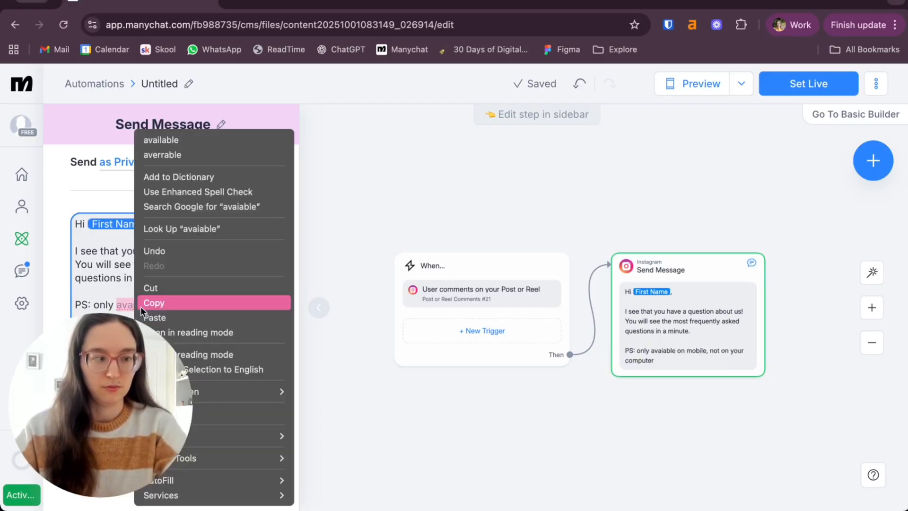
{"action": "left_click", "coordinate": [178, 144]}
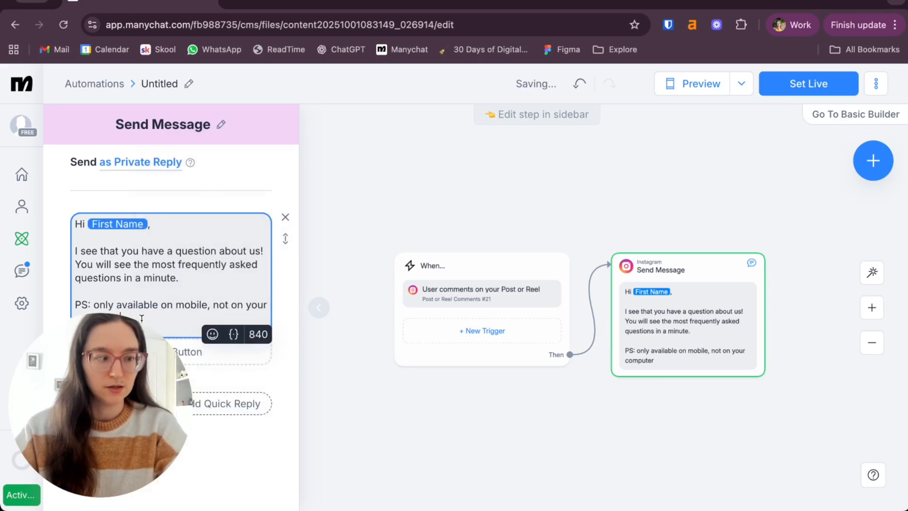
{"action": "left_click", "coordinate": [141, 318]}
{"action": "type", "text": ". grab your"}
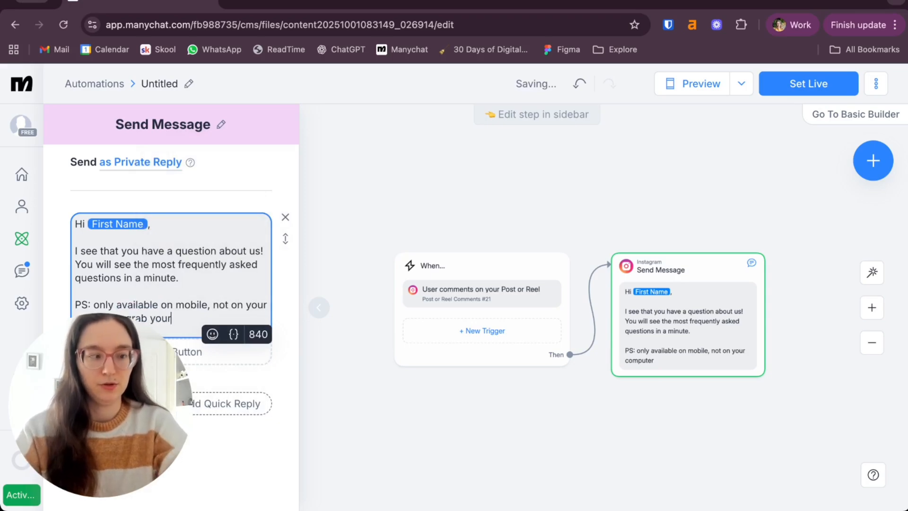
{"action": "type", "text": " phone!"}
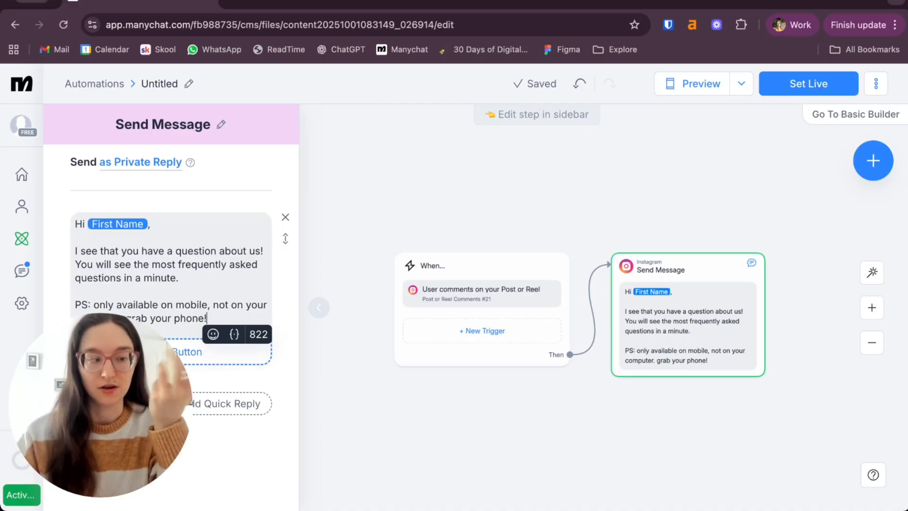
- Add an "I have a question!" button leading to a new Instagram message, and align the new block beside the first message
{"action": "left_click", "coordinate": [189, 351]}
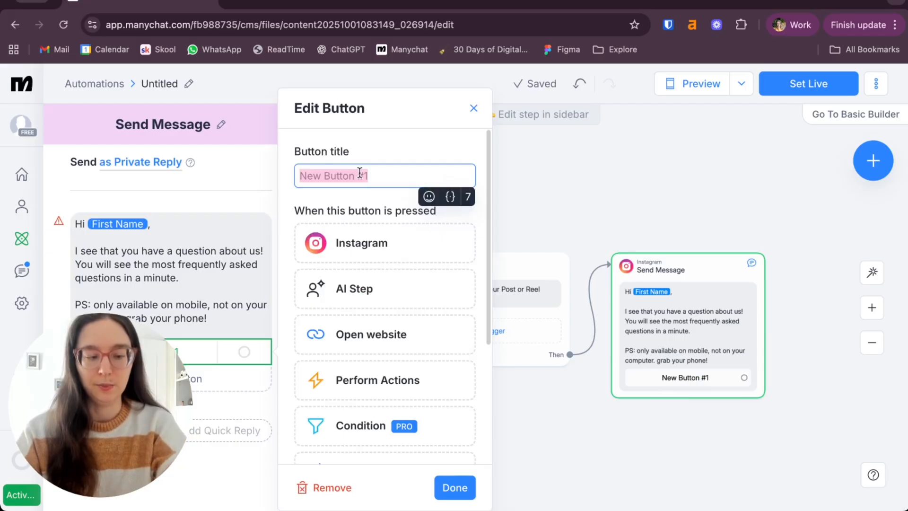
{"action": "type", "text": "I have a"}
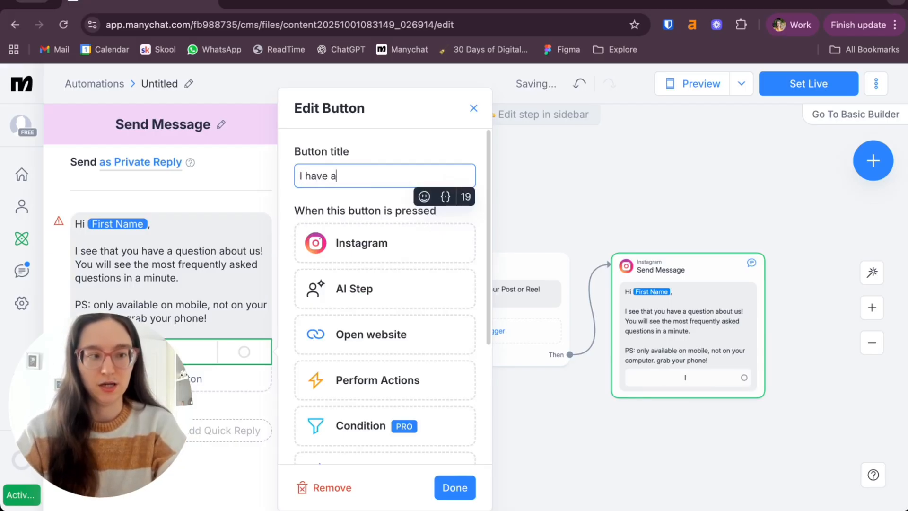
{"action": "type", "text": " question!"}
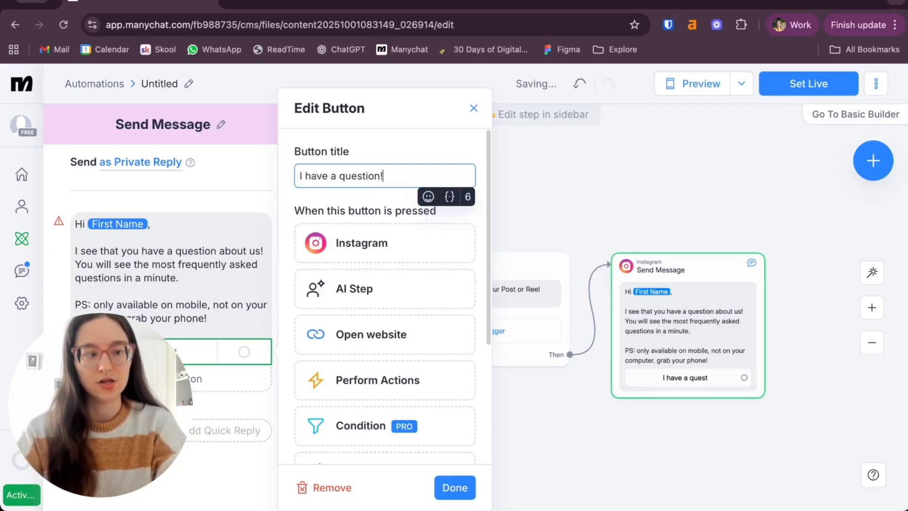
{"action": "left_click", "coordinate": [395, 242]}
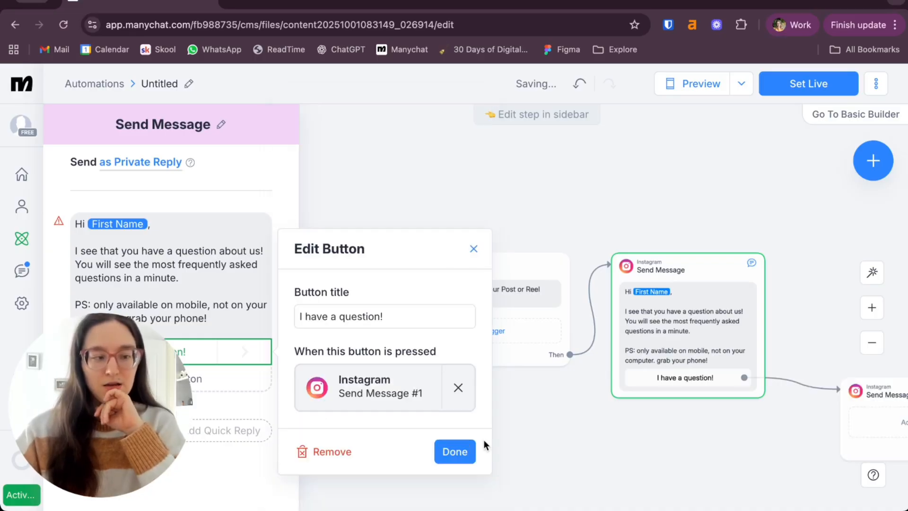
{"action": "left_click", "coordinate": [454, 450]}
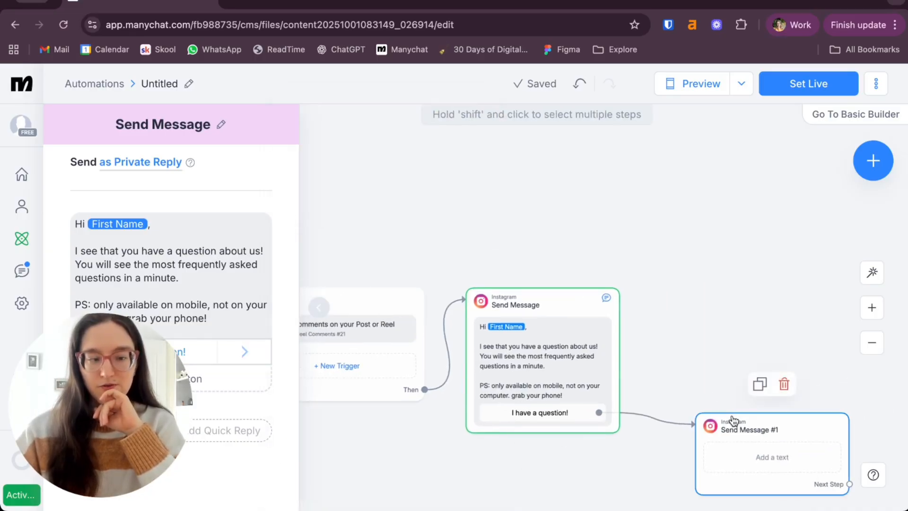
{"action": "left_click_drag", "start_coordinate": [732, 414], "coordinate": [686, 291]}
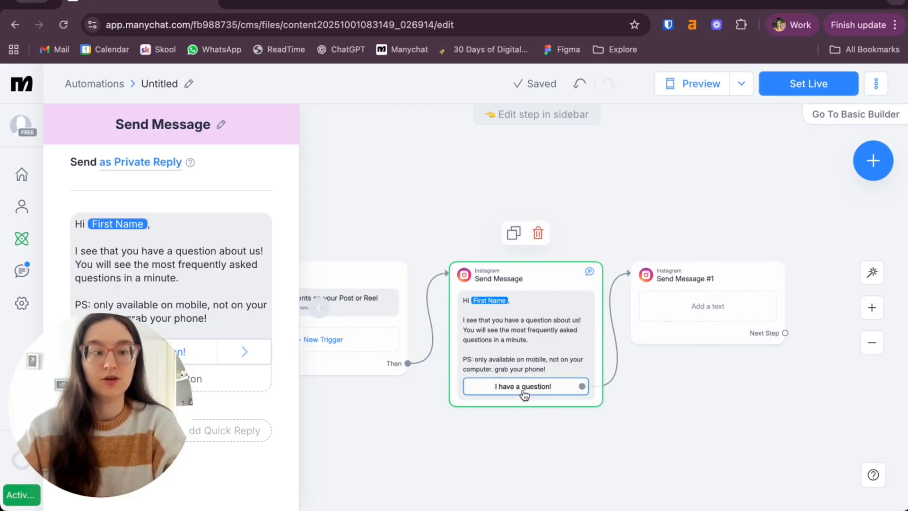
- Write the second message as "No problem, I hope I can answer your question quickly!" and, after a blank line, "Please select the one that applies for you!"
{"action": "left_click", "coordinate": [677, 326]}
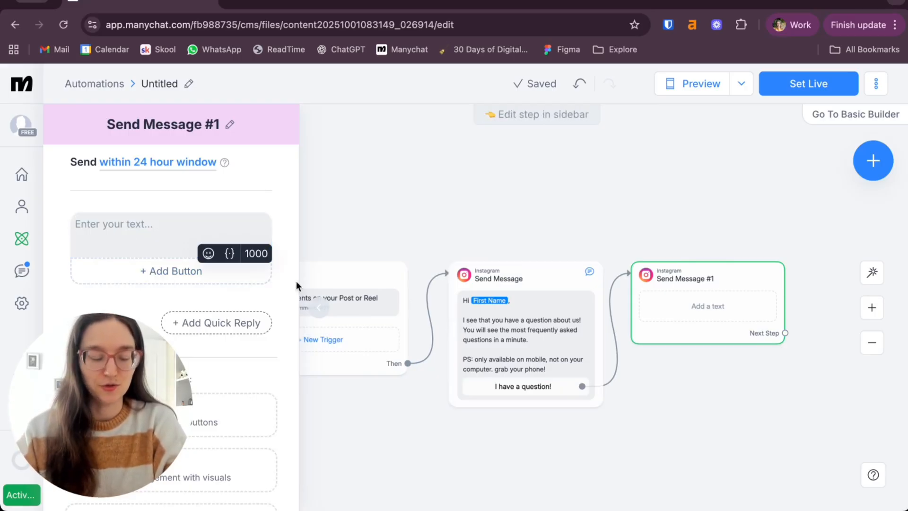
{"action": "type", "text": "No problem"}
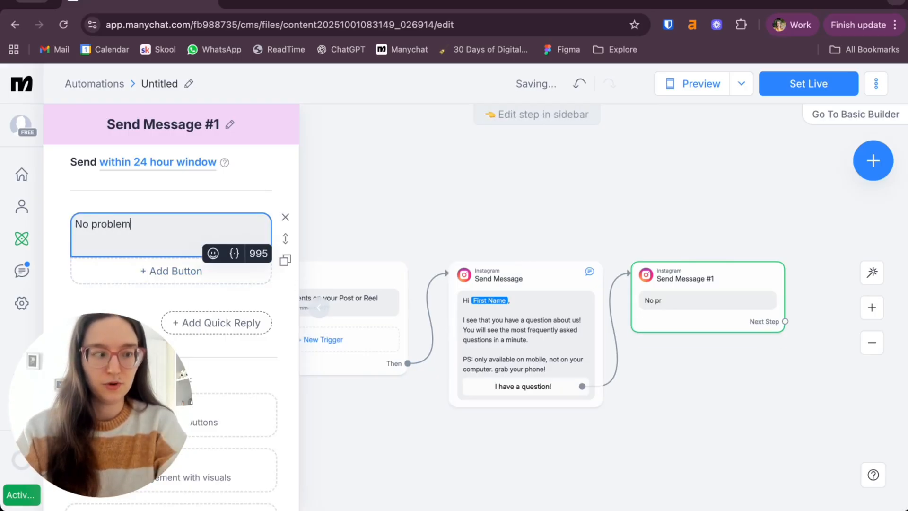
{"action": "type", "text": ", I hope I c"}
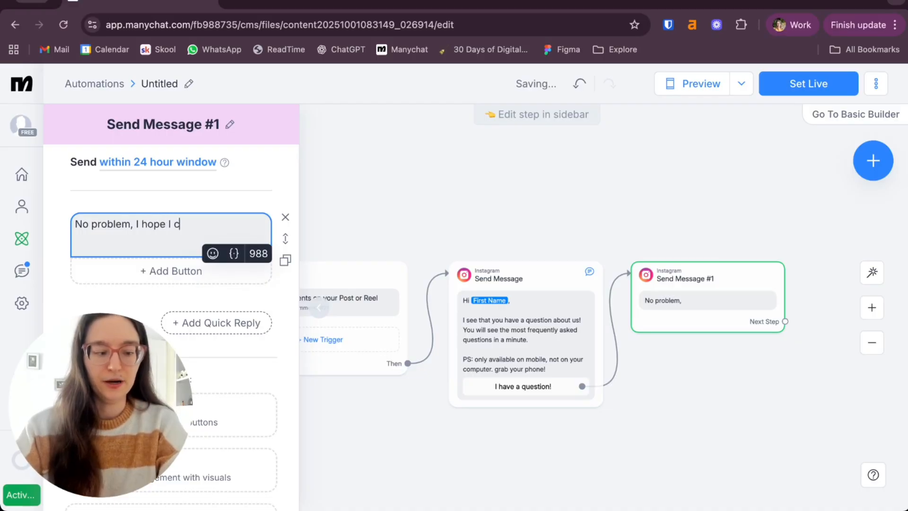
{"action": "type", "text": "an answer your "}
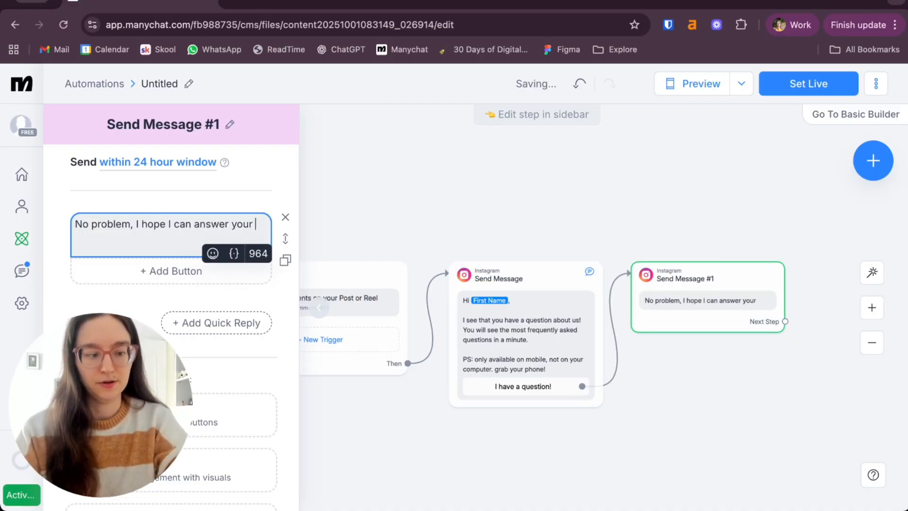
{"action": "type", "text": "question quick"}
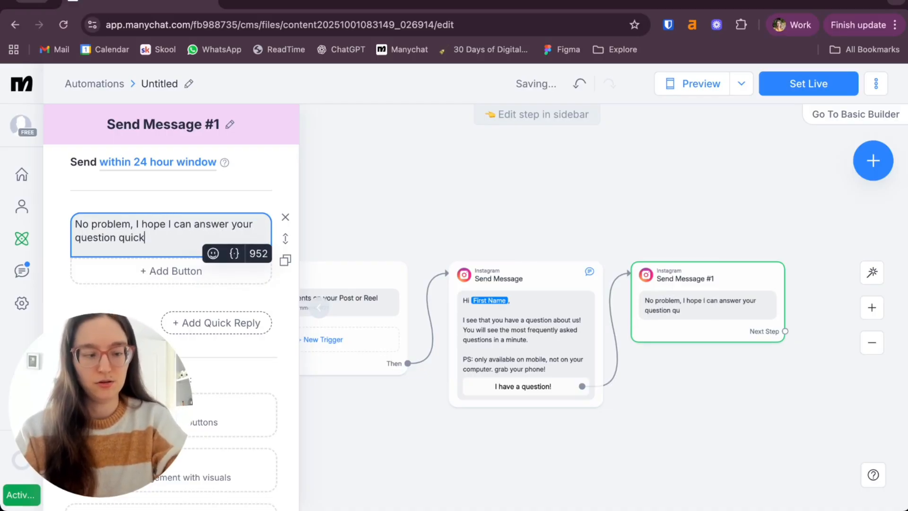
{"action": "type", "text": "ly!"}
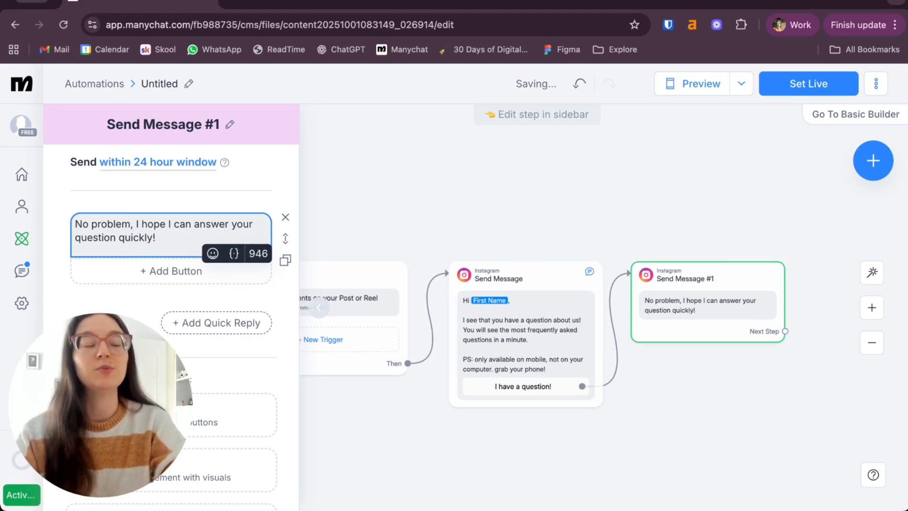
{"action": "type", "text": "Please select the one that applies for you!"}
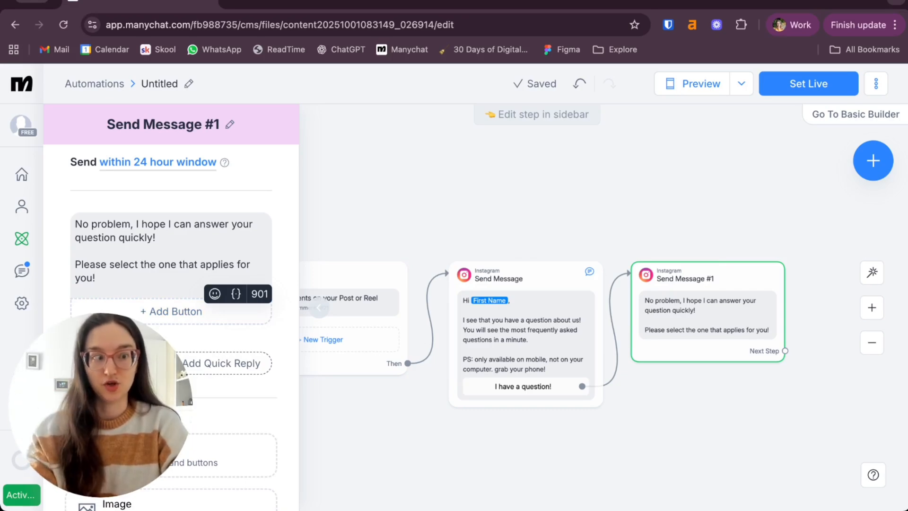
- Add a delay after the second message's text and set it to 2 seconds
{"action": "scroll", "coordinate": [200, 411], "scroll_direction": "down", "scroll_amount": 3}
{"action": "left_click", "coordinate": [201, 411]}
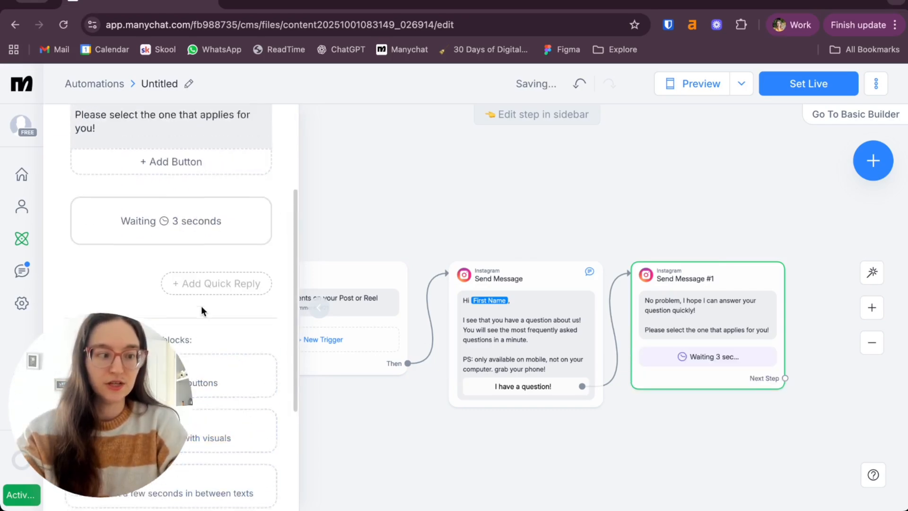
{"action": "left_click", "coordinate": [255, 378]}
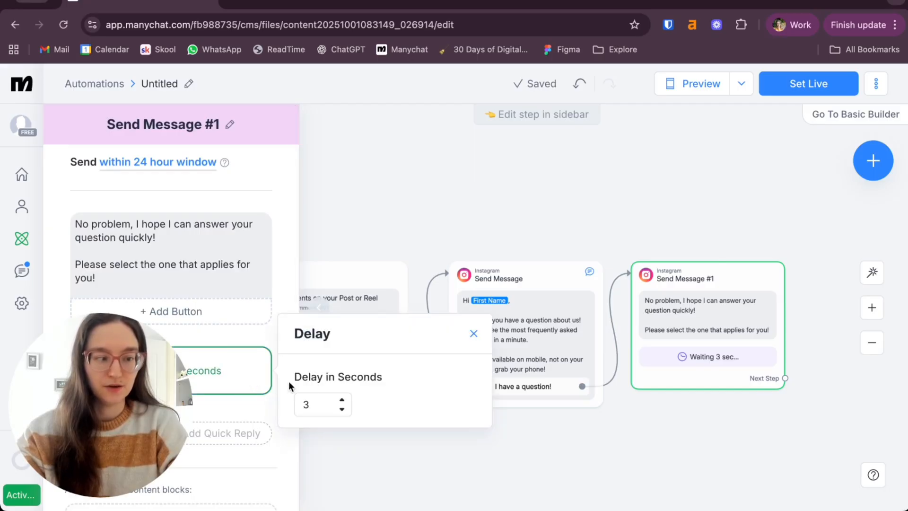
{"action": "left_click", "coordinate": [342, 409]}
{"action": "left_click", "coordinate": [166, 410]}
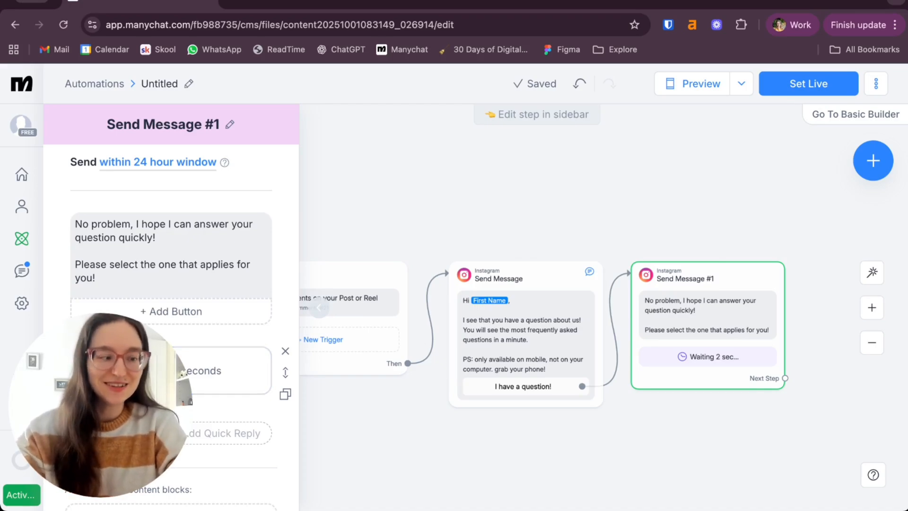
- Add a text block after the delay reading "I'm wondering how the special deal works. Till when can I purchase?"
{"action": "scroll", "coordinate": [189, 331], "scroll_direction": "down", "scroll_amount": 3}
{"action": "left_click", "coordinate": [227, 447]}
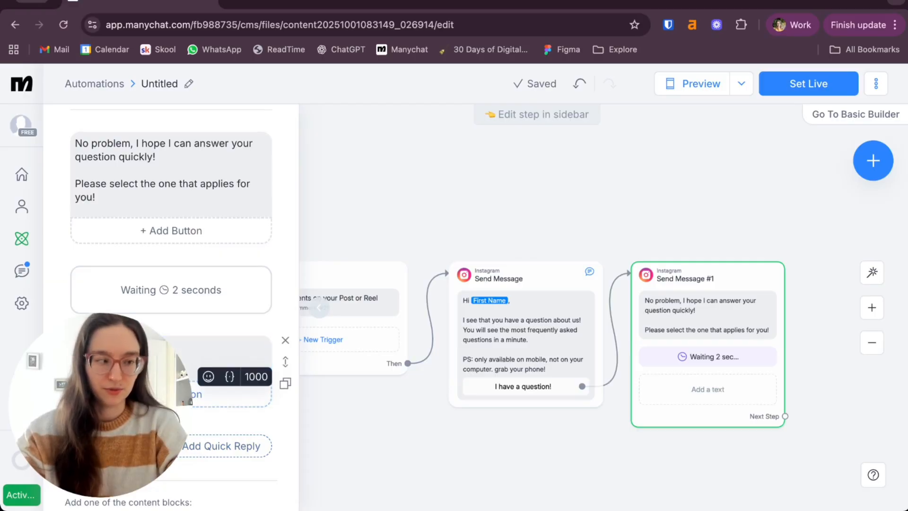
{"action": "scroll", "coordinate": [185, 308], "scroll_direction": "down", "scroll_amount": 2}
{"action": "scroll", "coordinate": [175, 425], "scroll_direction": "down", "scroll_amount": 3}
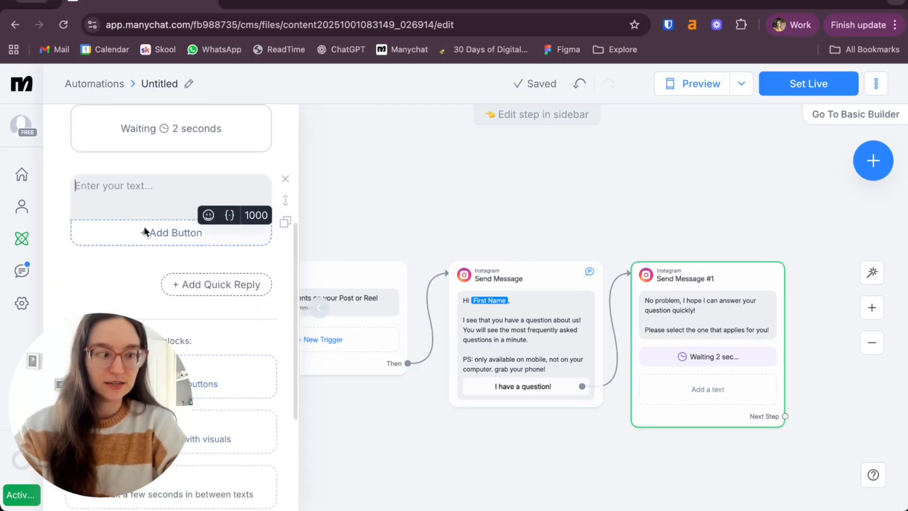
{"action": "scroll", "coordinate": [156, 255], "scroll_direction": "up", "scroll_amount": 2}
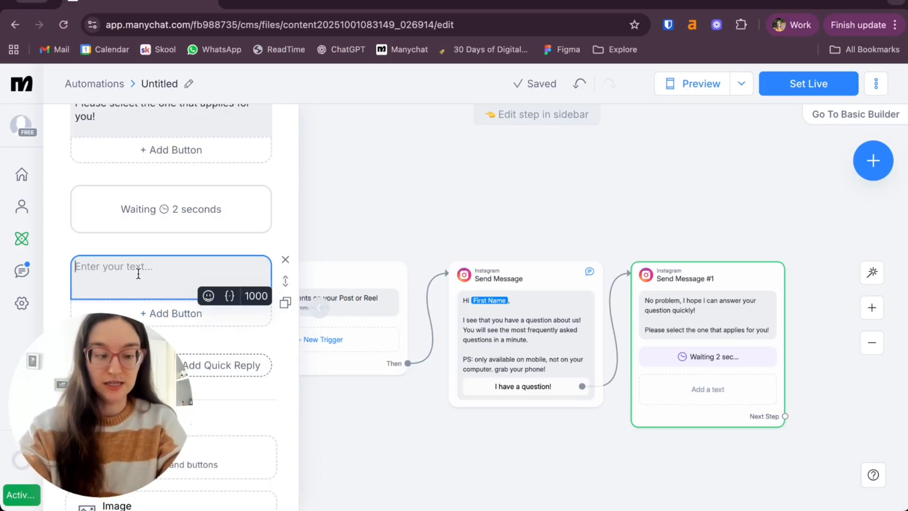
{"action": "type", "text": "I'm wonde"}
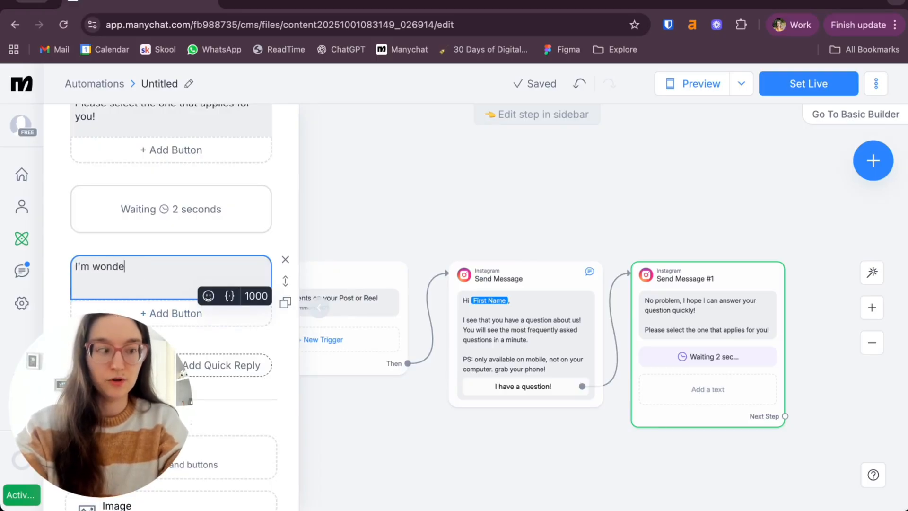
{"action": "type", "text": "ring how the "}
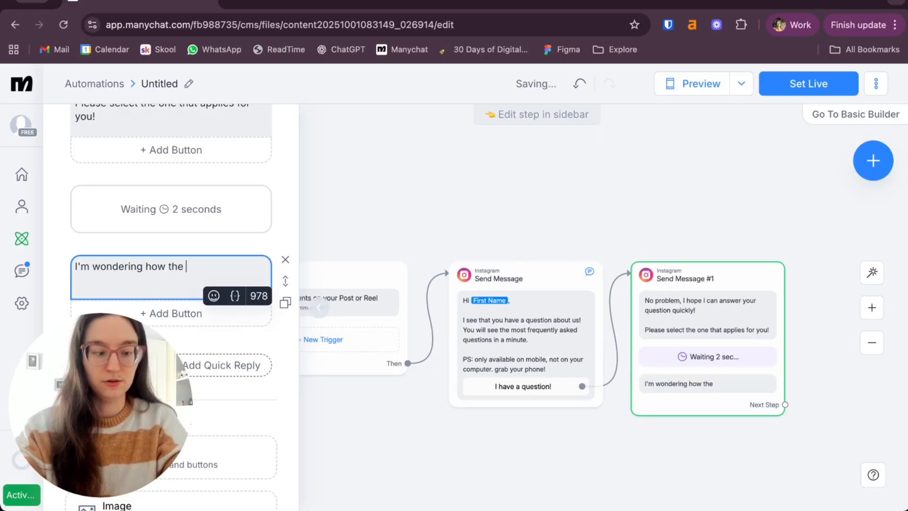
{"action": "type", "text": "special deal wor"}
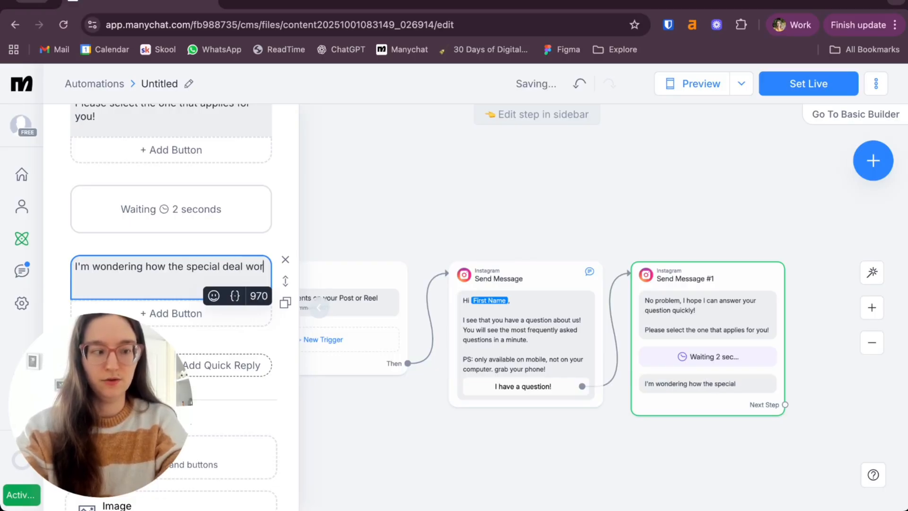
{"action": "type", "text": "ks. "}
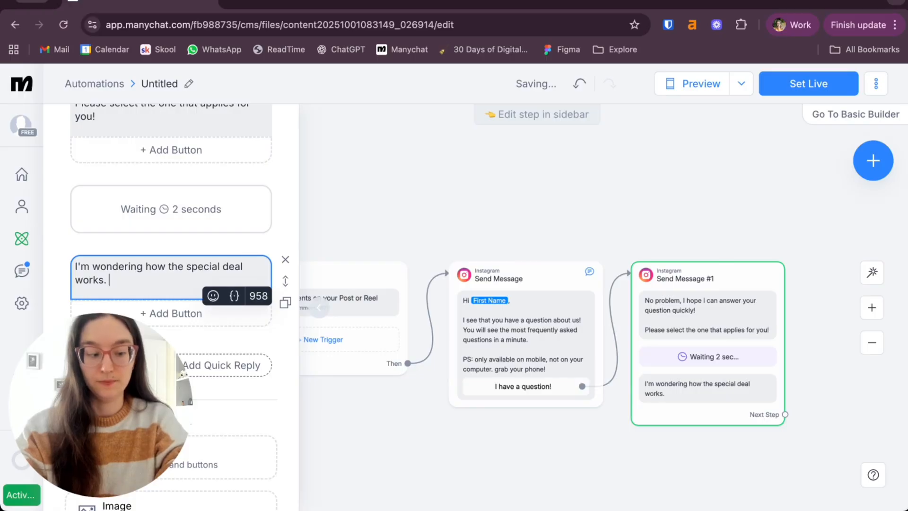
{"action": "type", "text": "Till when can I purchase?"}
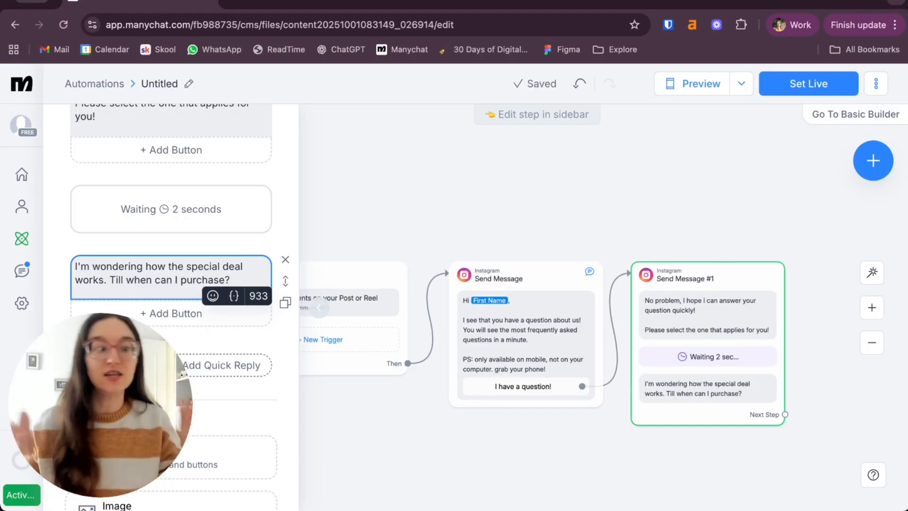
- Add a "This is my question" button to the special deal question, leading to a new Instagram message, and align the new block beside the second message
{"action": "left_click", "coordinate": [170, 313]}
{"action": "type", "text": "This is m"}
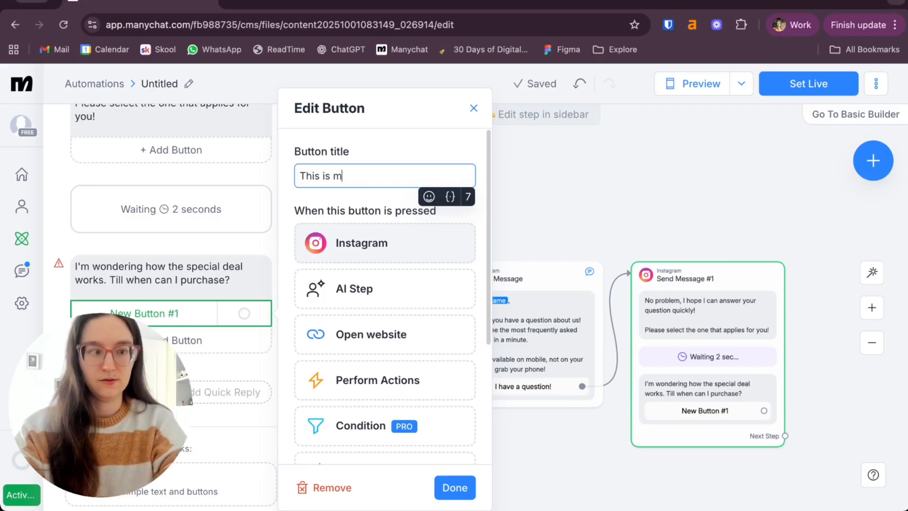
{"action": "type", "text": "y question"}
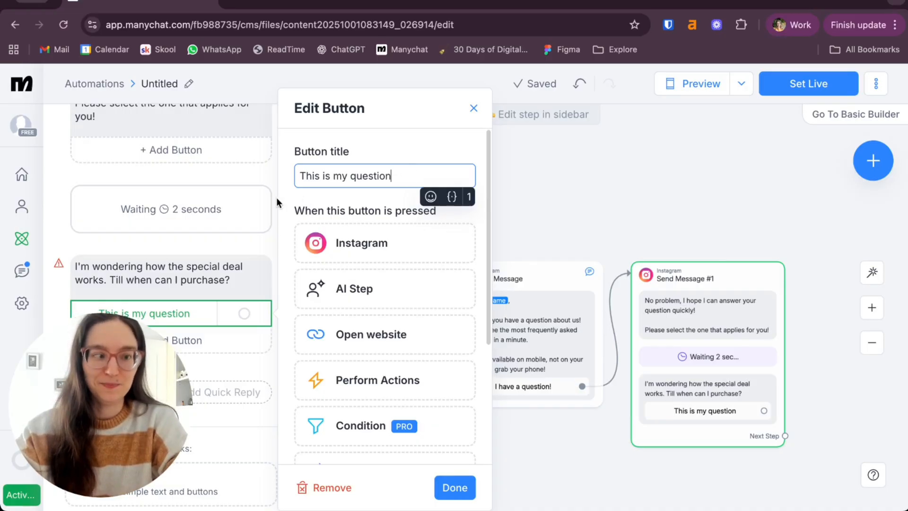
{"action": "left_click", "coordinate": [406, 245]}
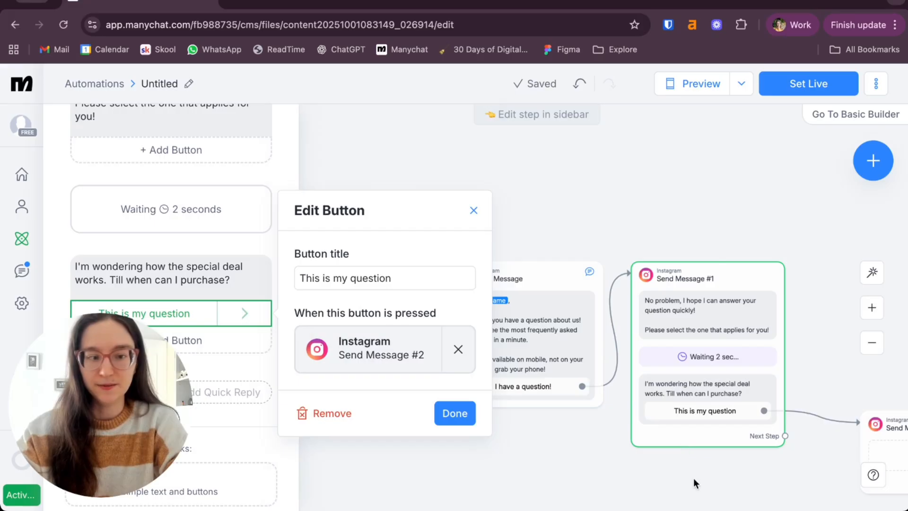
{"action": "left_click", "coordinate": [693, 477]}
{"action": "left_click_drag", "start_coordinate": [893, 423], "coordinate": [814, 272]}
{"action": "left_click_drag", "start_coordinate": [703, 481], "coordinate": [723, 432]}
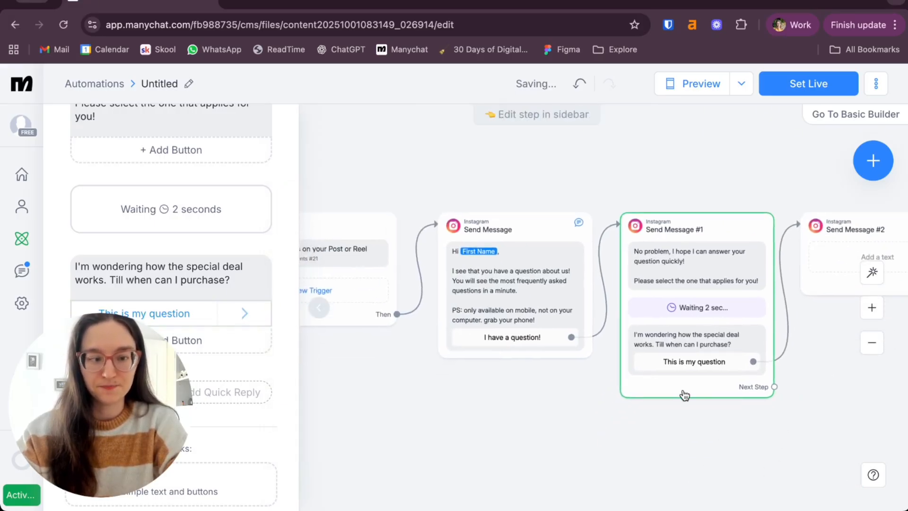
- Add a text block reading "How can I book a class?" with a "This is my question!" button leading to another new Instagram message
{"action": "scroll", "coordinate": [260, 415], "scroll_direction": "down", "scroll_amount": 3}
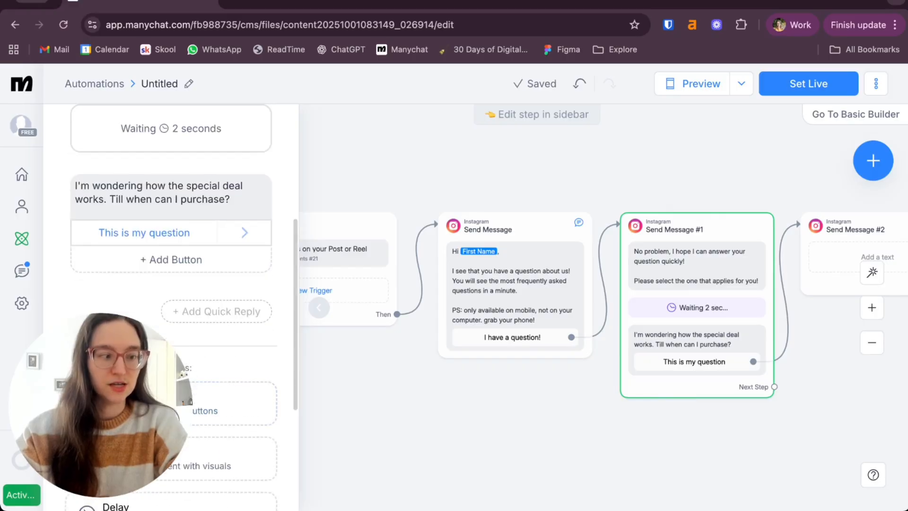
{"action": "scroll", "coordinate": [163, 417], "scroll_direction": "up", "scroll_amount": 1}
{"action": "left_click", "coordinate": [161, 406]}
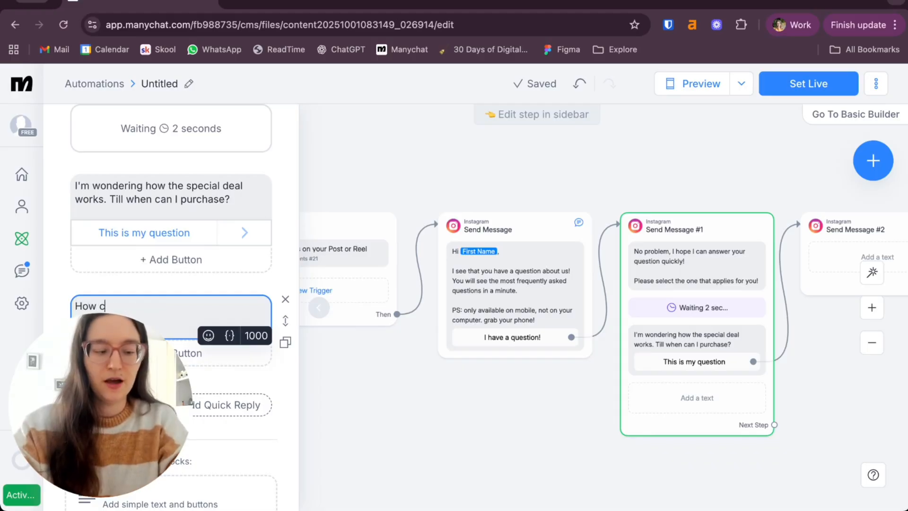
{"action": "type", "text": "I book a c"}
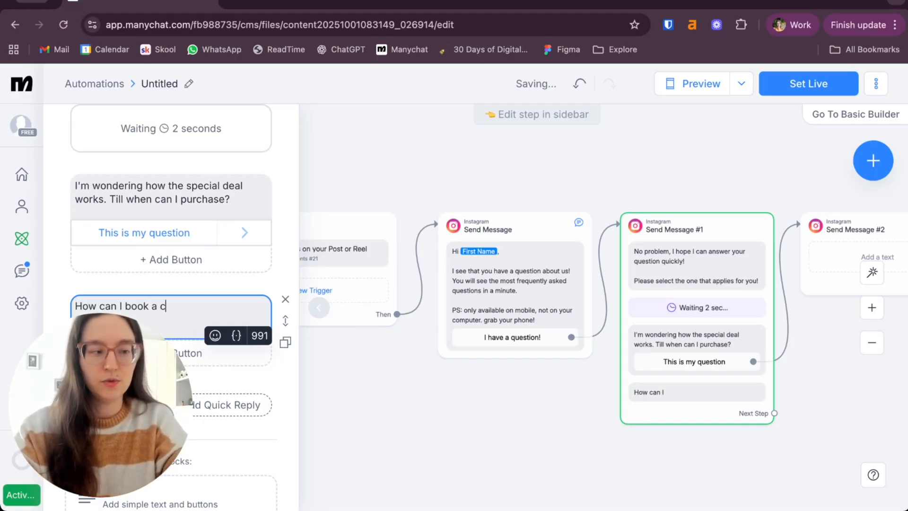
{"action": "type", "text": "lass?"}
{"action": "left_click", "coordinate": [171, 353]}
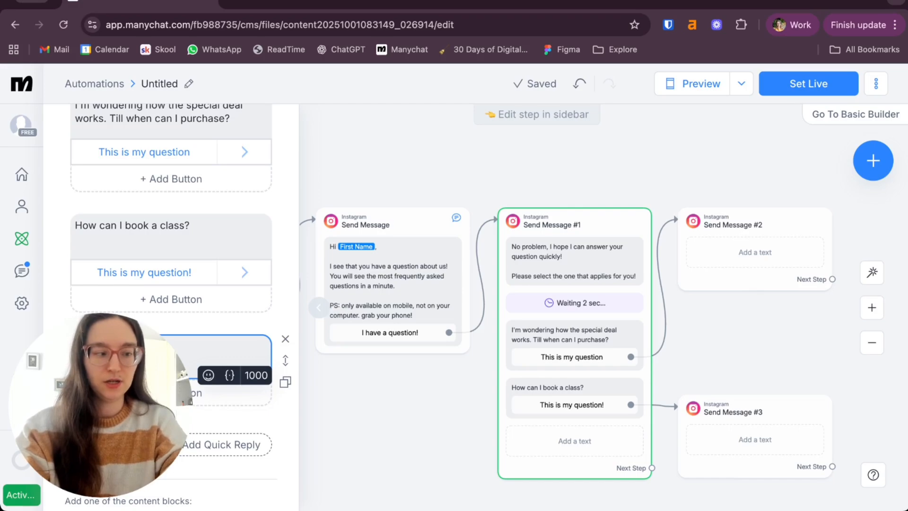
- Write the third question as "Where can I listen to your podcast?" and give it a button titled "I'm interested!"
{"action": "type", "text": "Where can I listen to your p"}
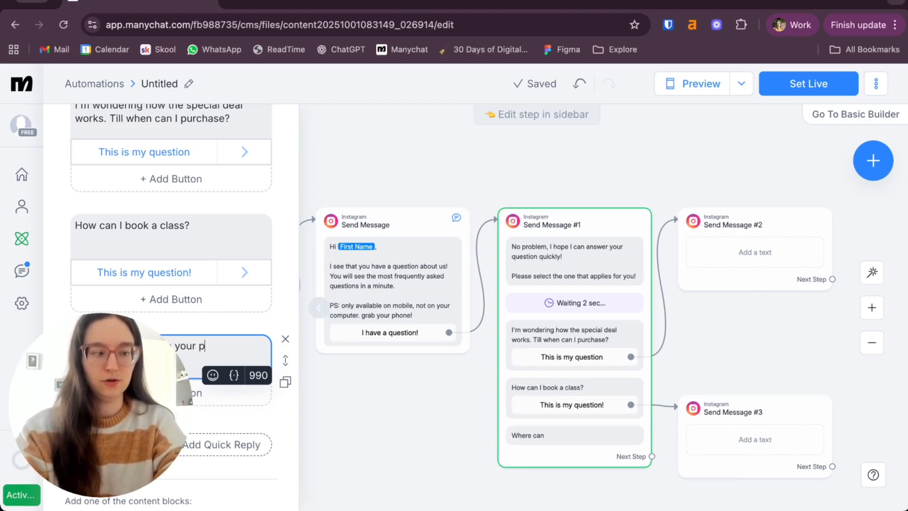
{"action": "type", "text": "odcast?"}
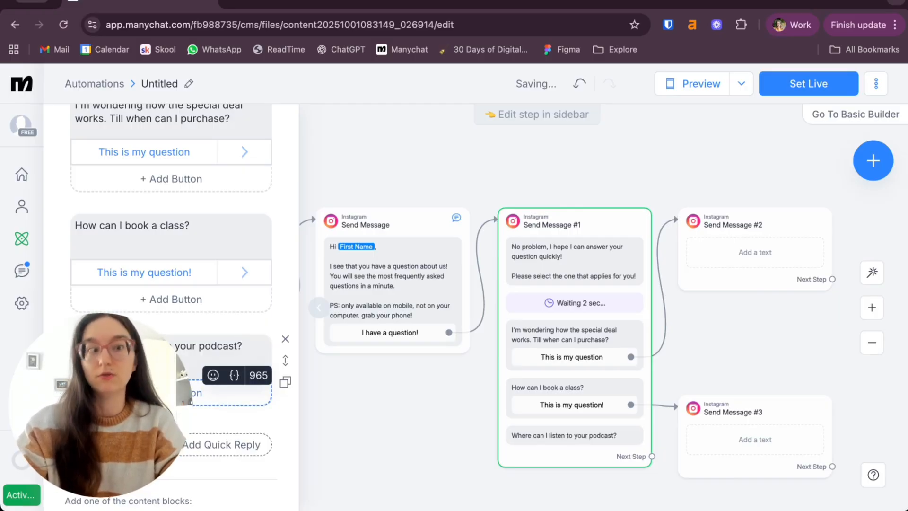
{"action": "left_click", "coordinate": [227, 395]}
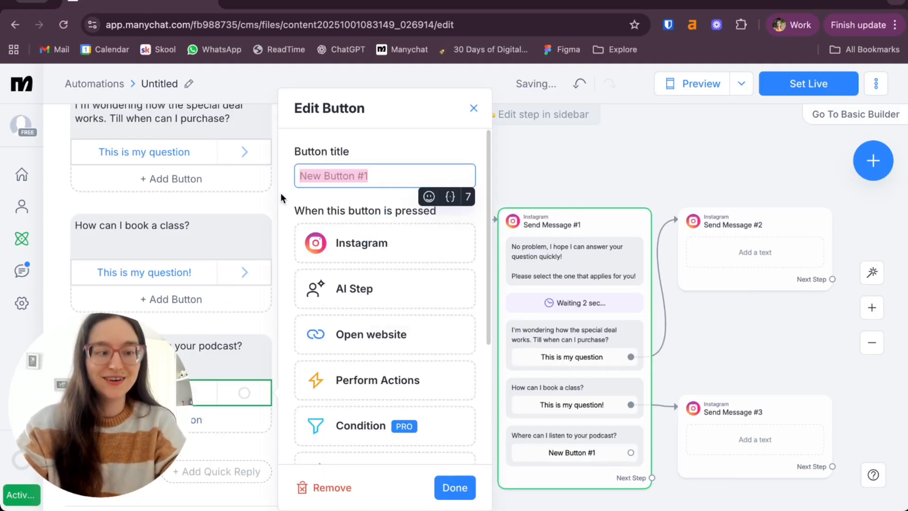
{"action": "type", "text": "I'm interested!"}
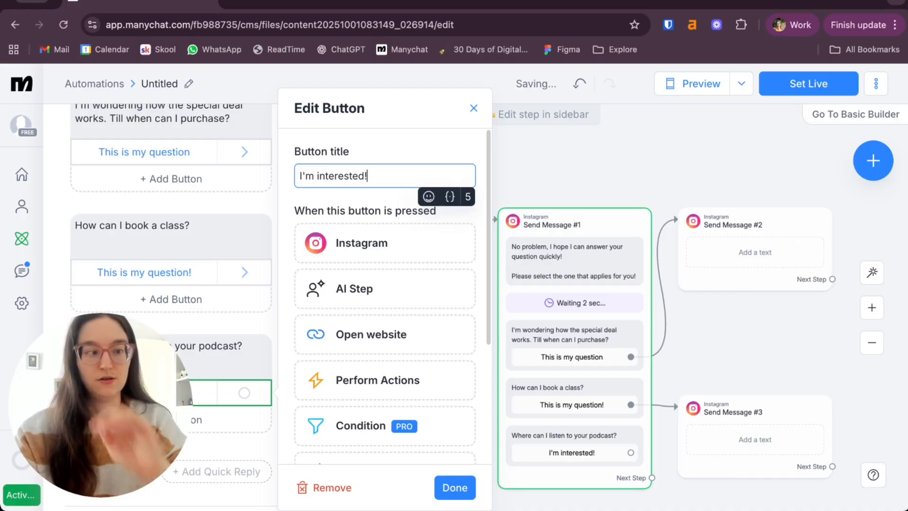
- Link the "I'm interested!" button to a new Instagram message and space the answer blocks out in a column
{"action": "left_click", "coordinate": [383, 244]}
{"action": "left_click", "coordinate": [454, 487]}
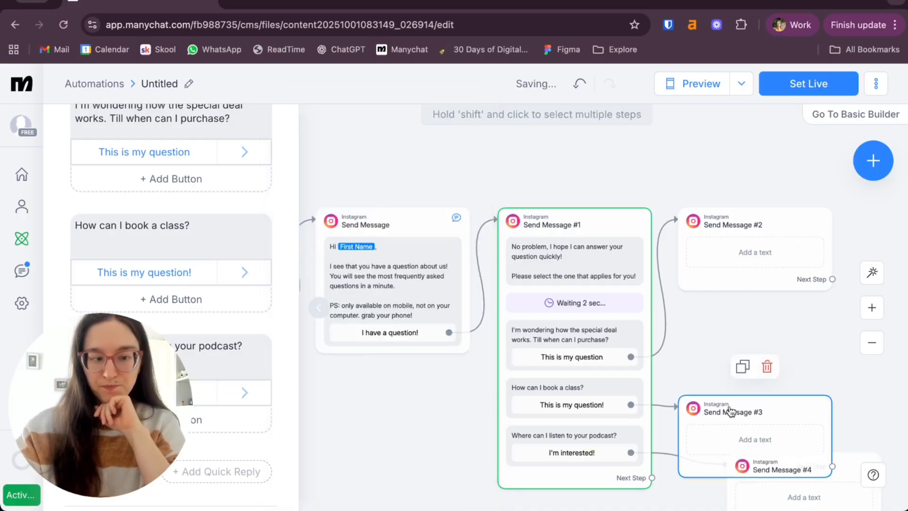
{"action": "left_click_drag", "start_coordinate": [731, 416], "coordinate": [701, 434]}
{"action": "scroll", "coordinate": [721, 447], "scroll_direction": "down", "scroll_amount": 2}
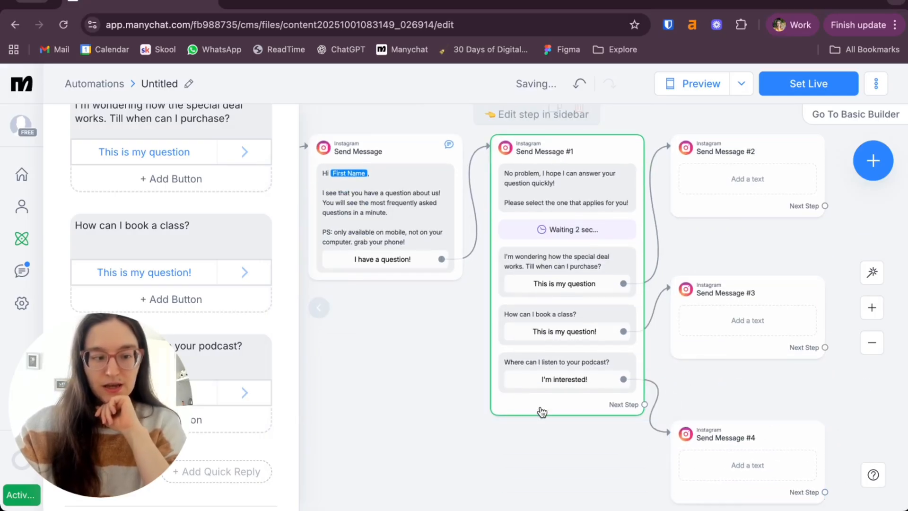
- Add a text block below the podcast question reading "My question is not on this list."
{"action": "scroll", "coordinate": [279, 426], "scroll_direction": "down", "scroll_amount": 5}
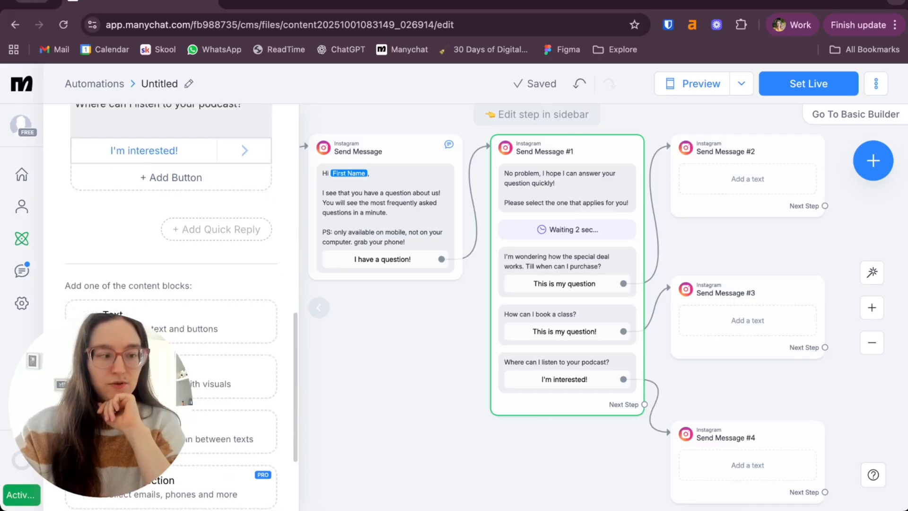
{"action": "left_click", "coordinate": [217, 326]}
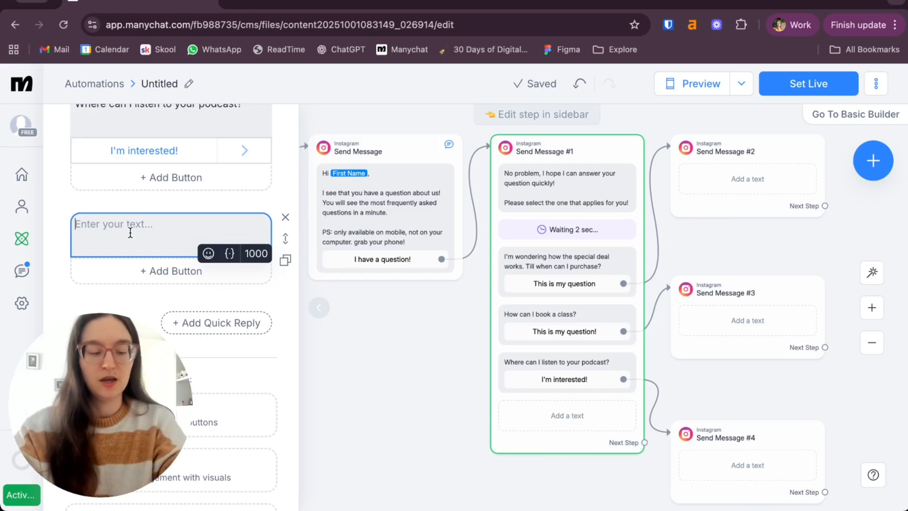
{"action": "type", "text": "My "}
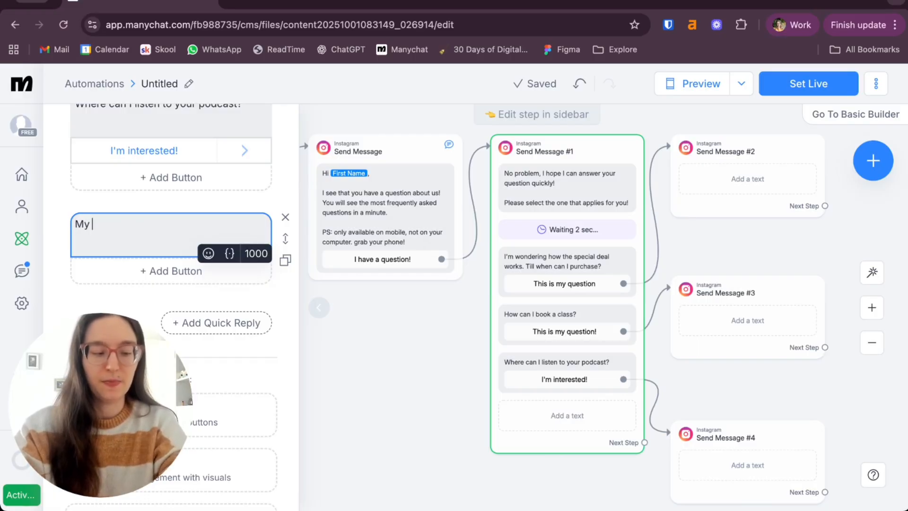
{"action": "type", "text": "question is not on this list."}
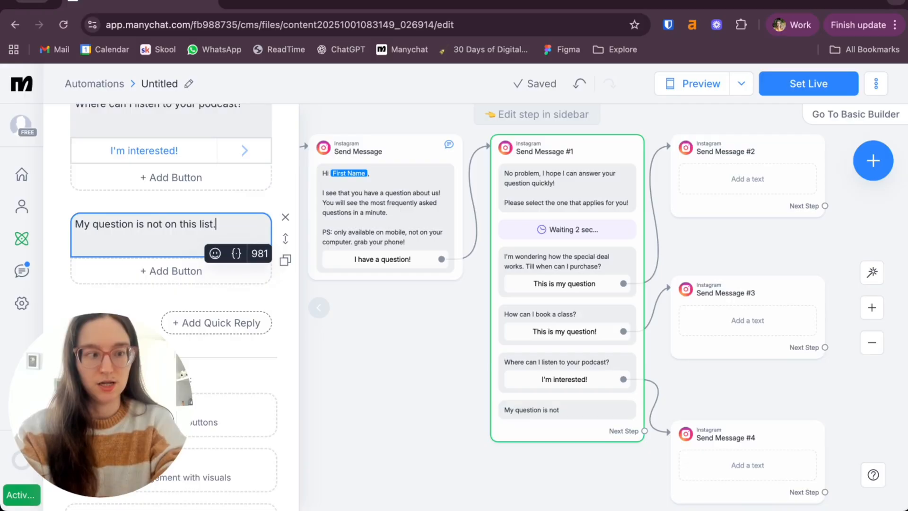
- Add a "This is me!" button to the last text, leading to a new Instagram message, and place the new block below the other answers
{"action": "left_click", "coordinate": [171, 271]}
{"action": "type", "text": "This i"}
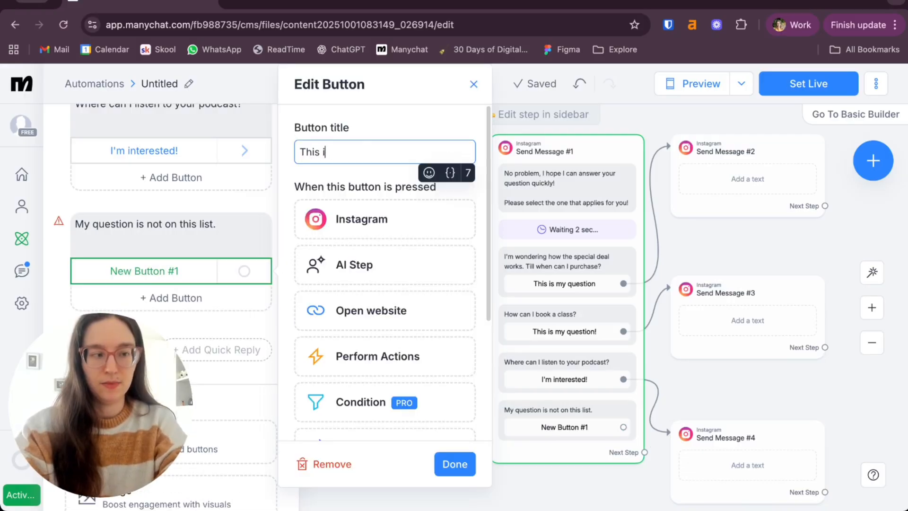
{"action": "type", "text": "s me!"}
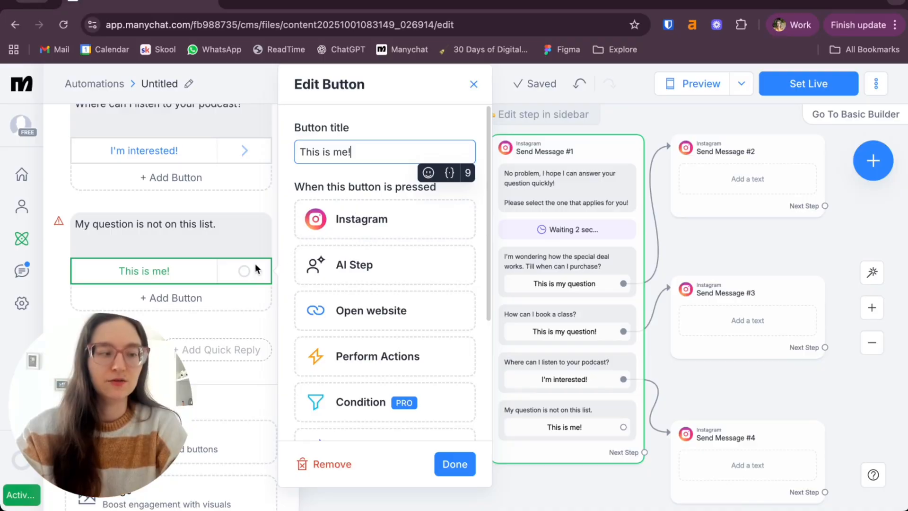
{"action": "left_click", "coordinate": [378, 226]}
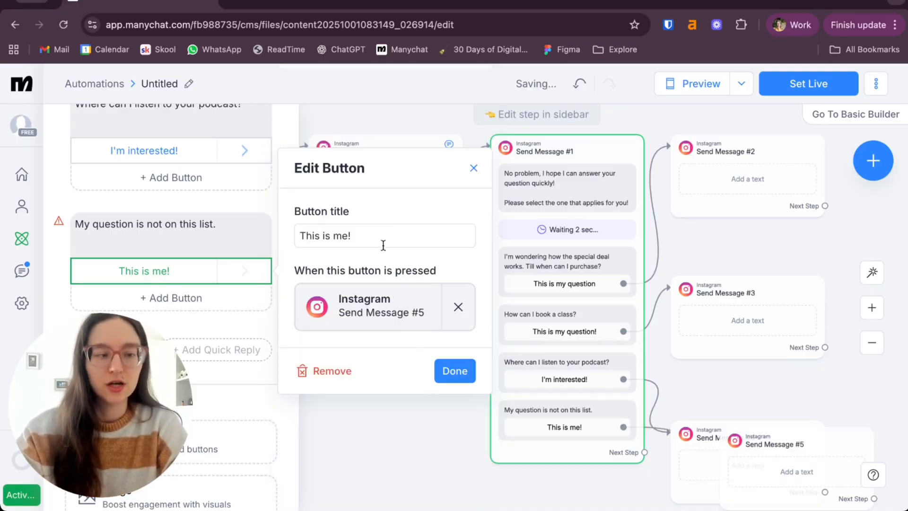
{"action": "left_click", "coordinate": [455, 371]}
{"action": "scroll", "coordinate": [549, 321], "scroll_direction": "down", "scroll_amount": 3}
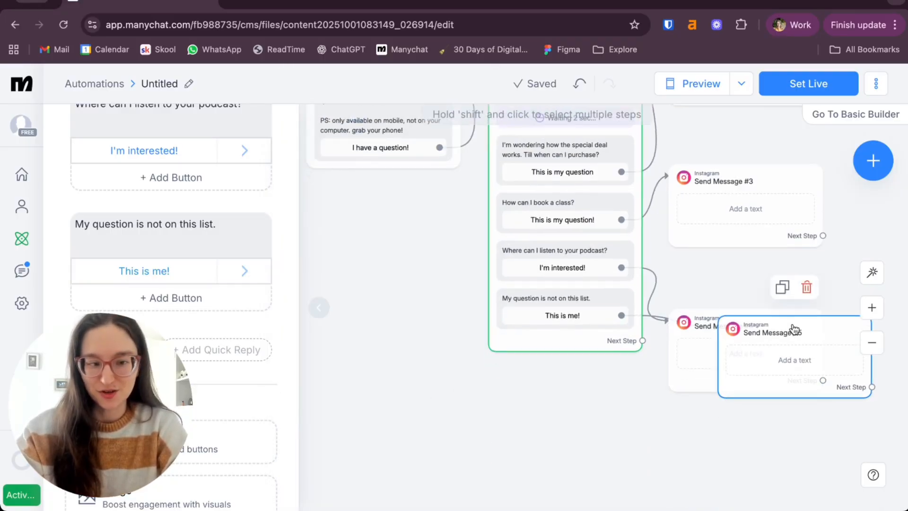
{"action": "left_click_drag", "start_coordinate": [780, 334], "coordinate": [745, 442]}
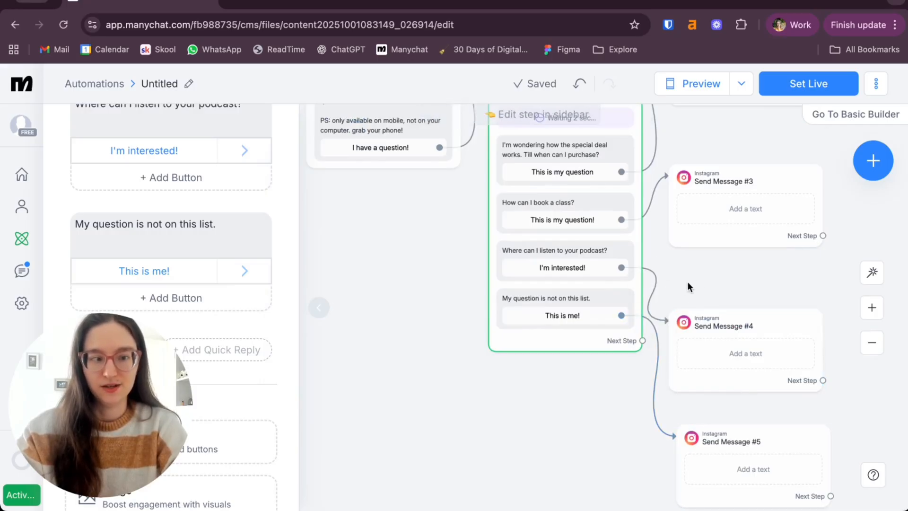
- Look over the message flow on the canvas and open its phone preview
{"action": "scroll", "coordinate": [690, 308], "scroll_direction": "up", "scroll_amount": 3}
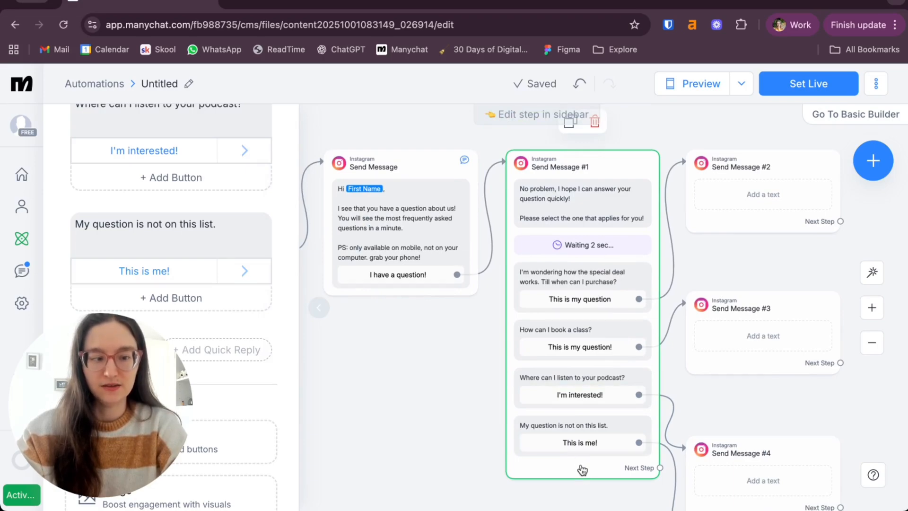
{"action": "scroll", "coordinate": [422, 364], "scroll_direction": "left", "scroll_amount": 3}
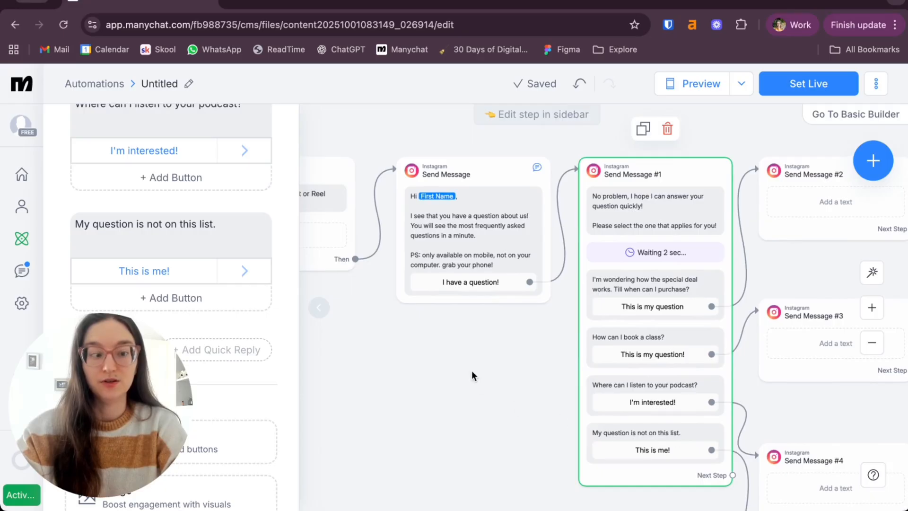
{"action": "scroll", "coordinate": [486, 398], "scroll_direction": "up", "scroll_amount": 3}
{"action": "scroll", "coordinate": [486, 399], "scroll_direction": "left", "scroll_amount": 2}
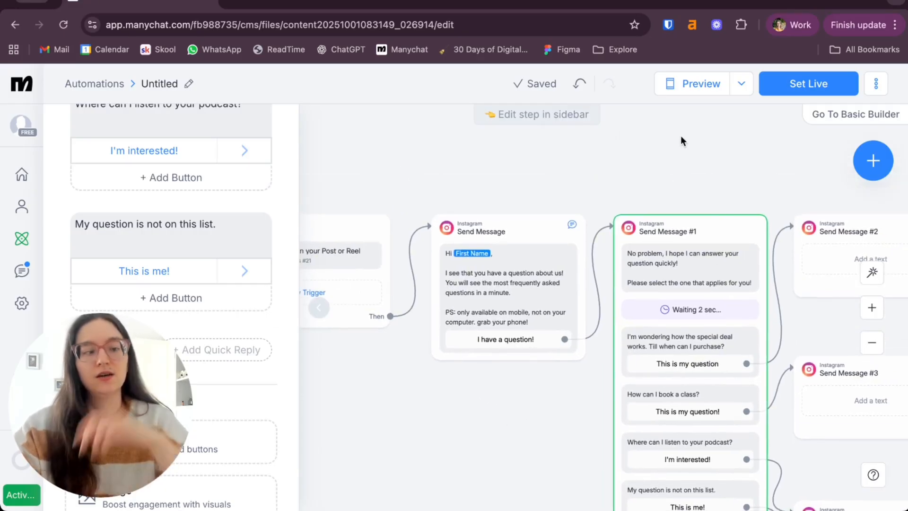
{"action": "left_click", "coordinate": [701, 92]}
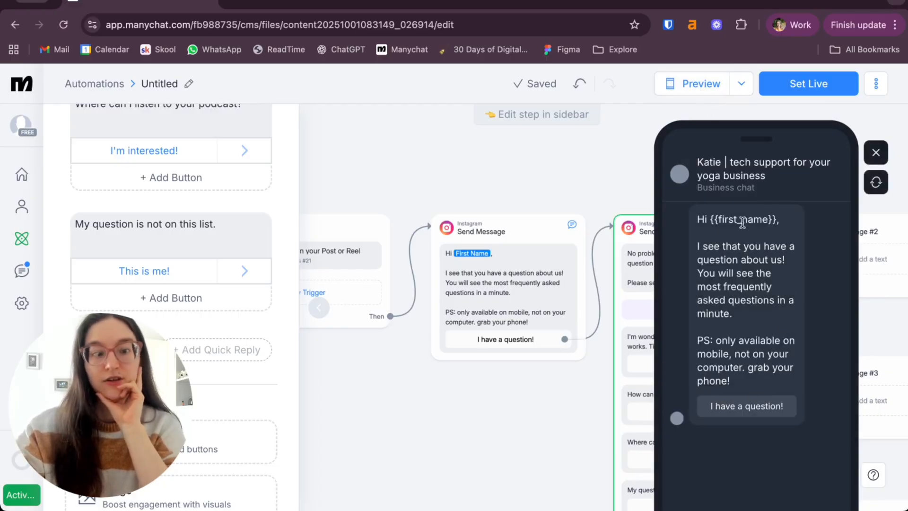
- Test the phone preview by answering "I have a question!", review the messages and the question list, and close the preview
{"action": "left_click_drag", "start_coordinate": [712, 219], "coordinate": [777, 220]}
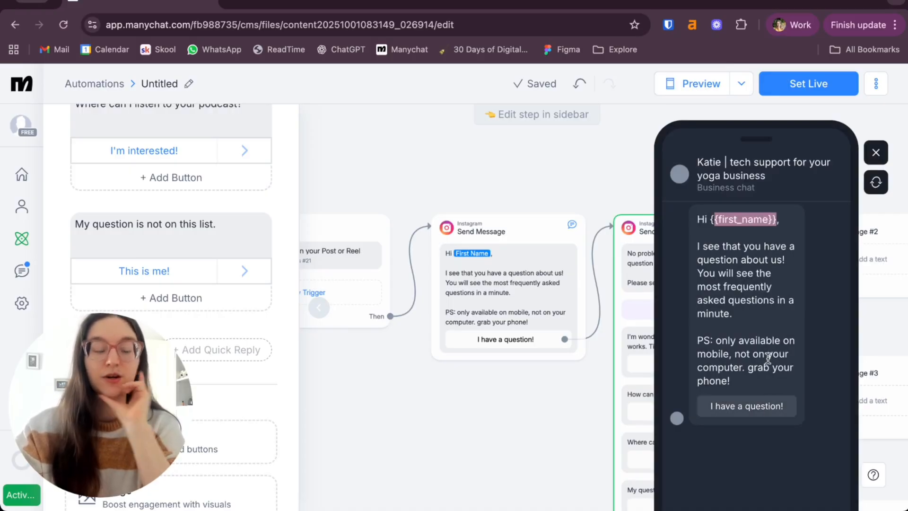
{"action": "left_click", "coordinate": [756, 415]}
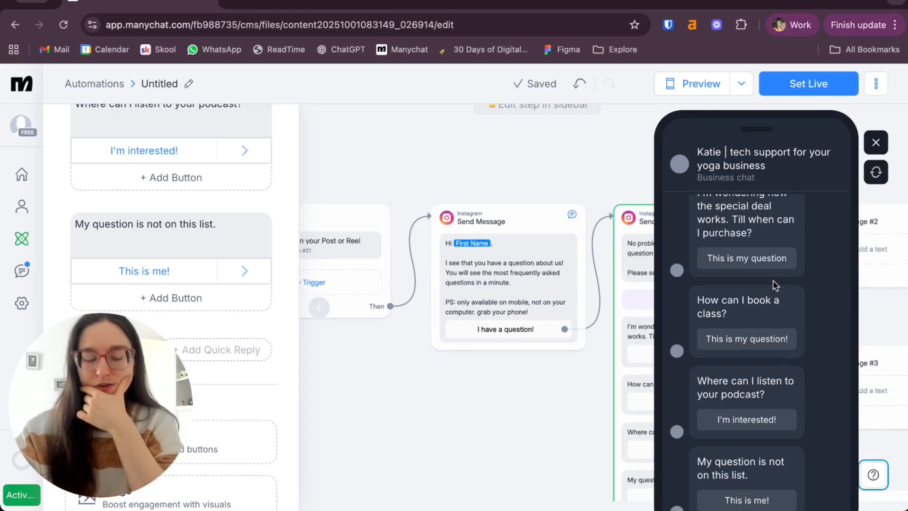
{"action": "scroll", "coordinate": [772, 280], "scroll_direction": "up", "scroll_amount": 10}
{"action": "scroll", "coordinate": [770, 280], "scroll_direction": "down", "scroll_amount": 10}
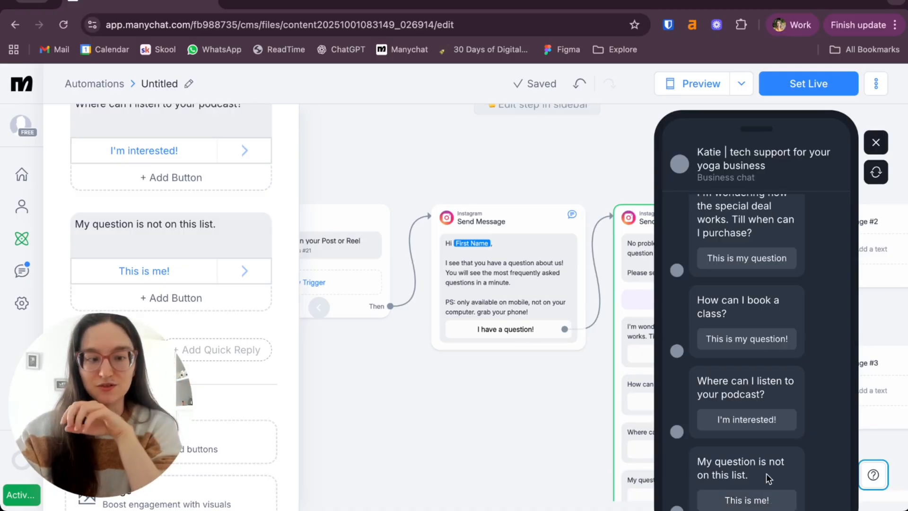
{"action": "scroll", "coordinate": [766, 472], "scroll_direction": "up", "scroll_amount": 5}
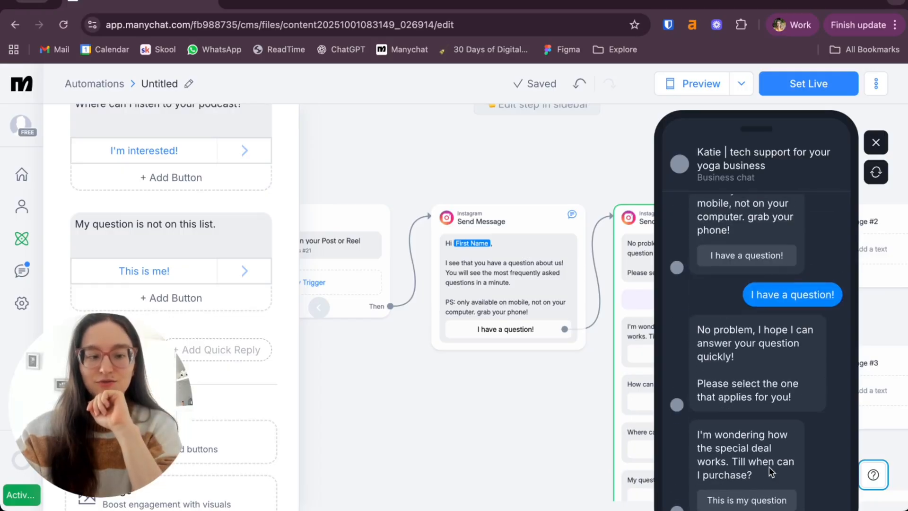
{"action": "scroll", "coordinate": [754, 397], "scroll_direction": "down", "scroll_amount": 5}
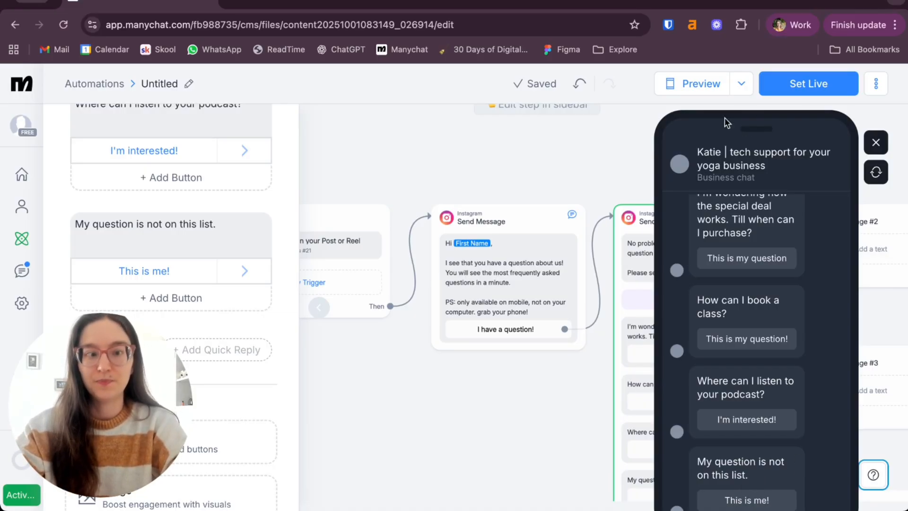
{"action": "scroll", "coordinate": [805, 283], "scroll_direction": "up", "scroll_amount": 5}
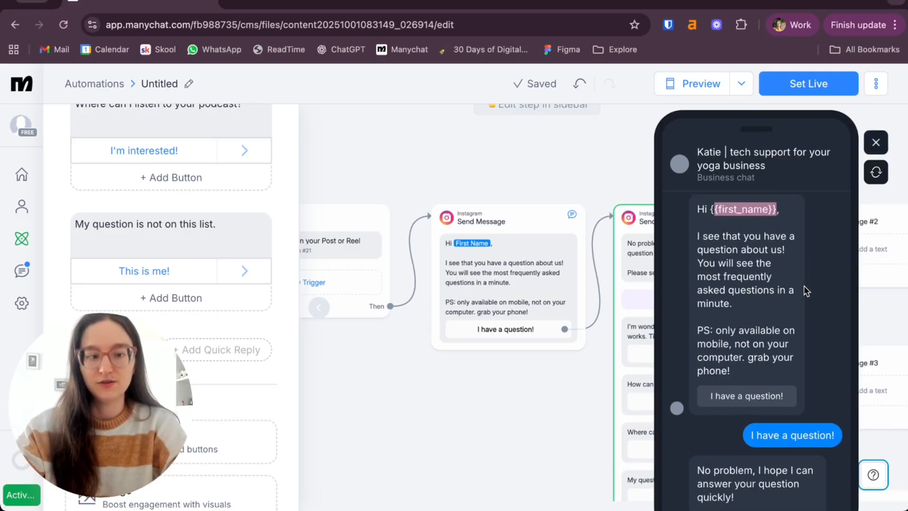
{"action": "scroll", "coordinate": [804, 285], "scroll_direction": "down", "scroll_amount": 5}
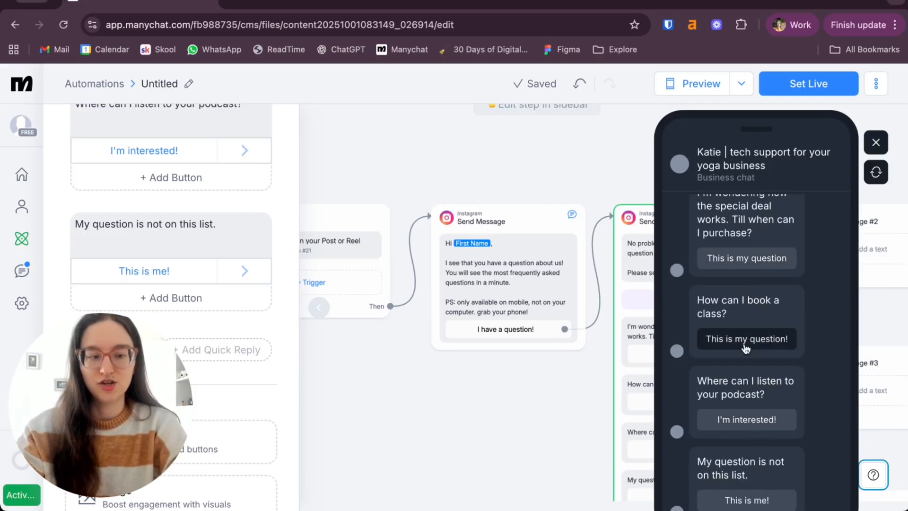
{"action": "left_click", "coordinate": [876, 142]}
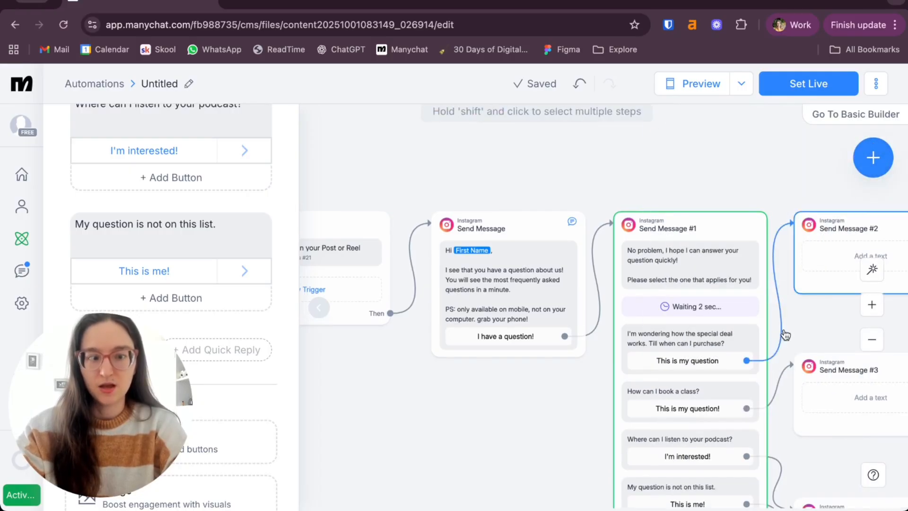
- Start the special deal answer in Send Message #2 with the lines "yes, the special bonus is really cool..." and "the real value is..."
{"action": "left_click_drag", "start_coordinate": [779, 327], "coordinate": [546, 296]}
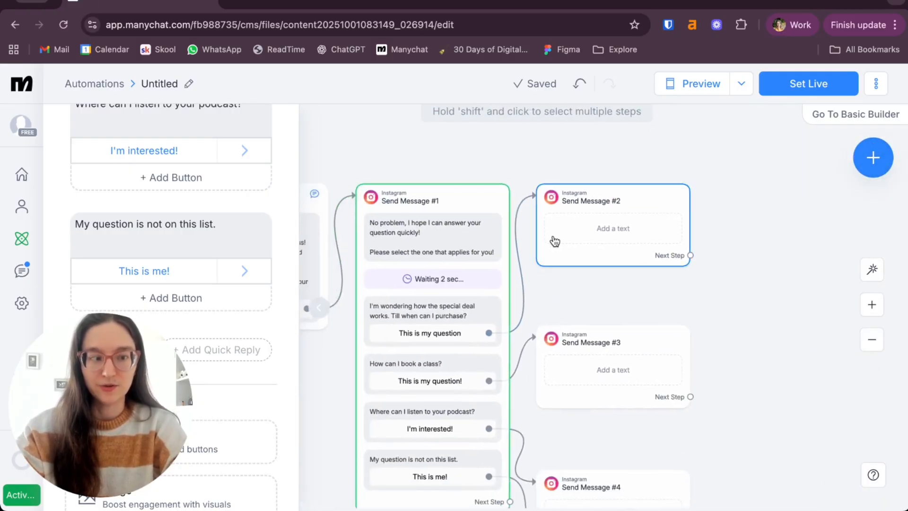
{"action": "left_click", "coordinate": [611, 245]}
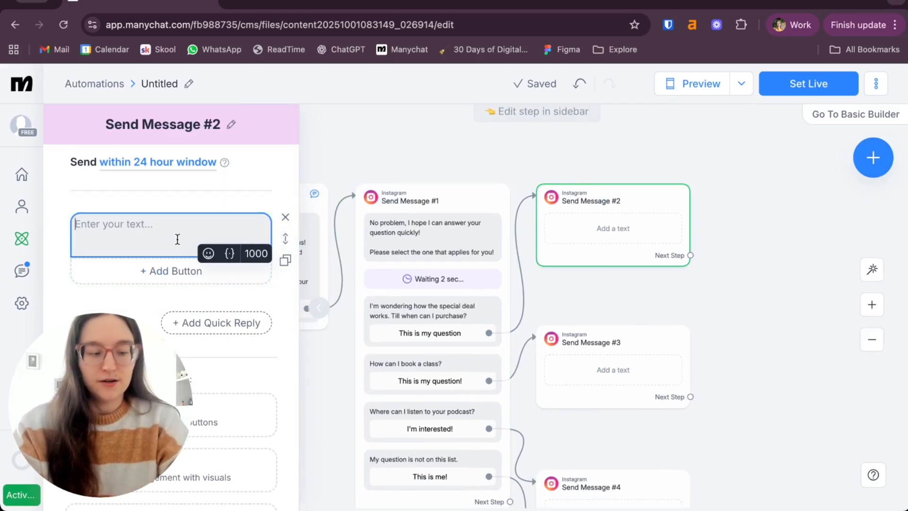
{"action": "type", "text": "yes, the spe"}
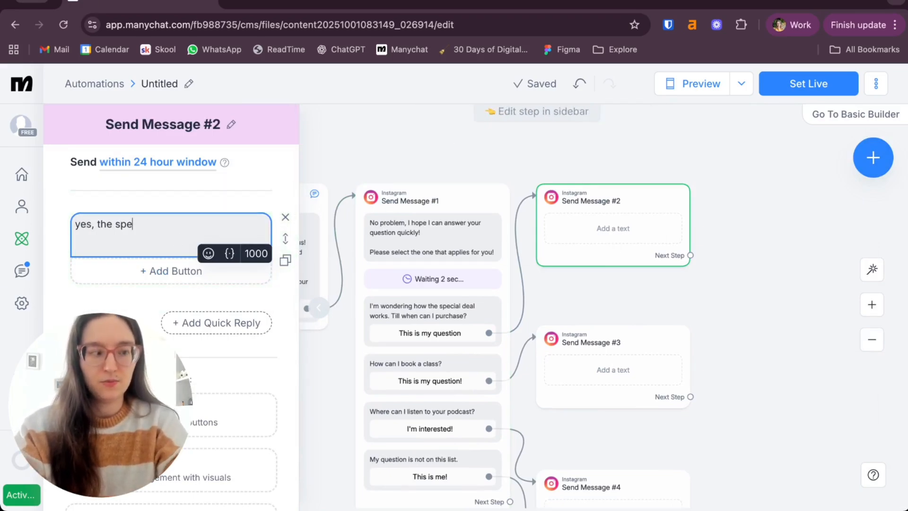
{"action": "type", "text": "cial bonus is reall"}
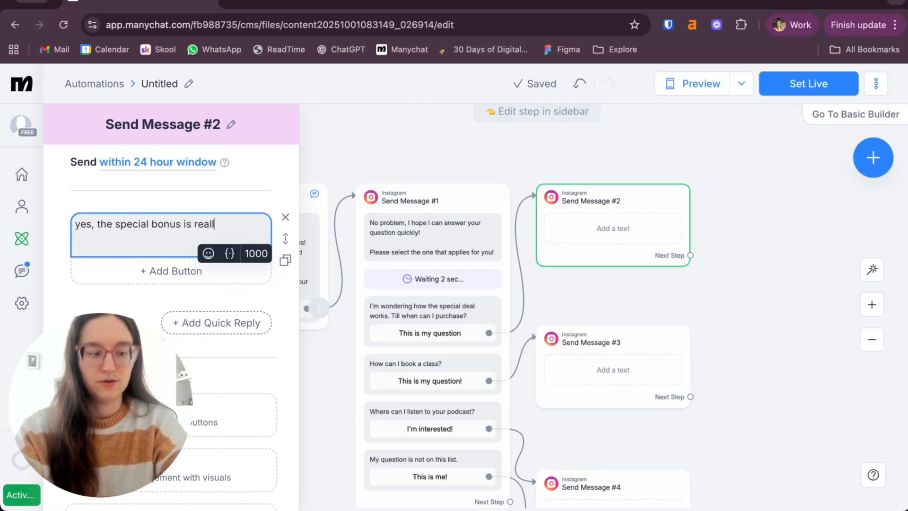
{"action": "type", "text": "y cool."}
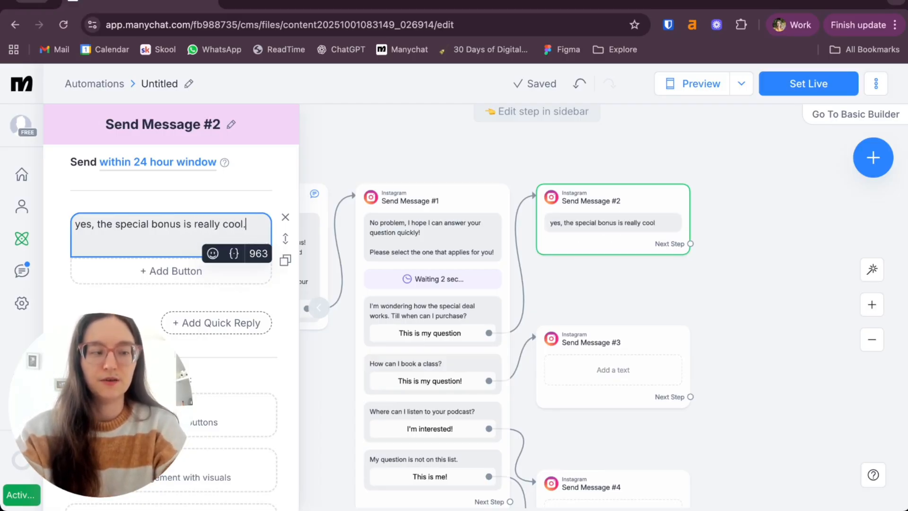
{"action": "type", "text": ".."}
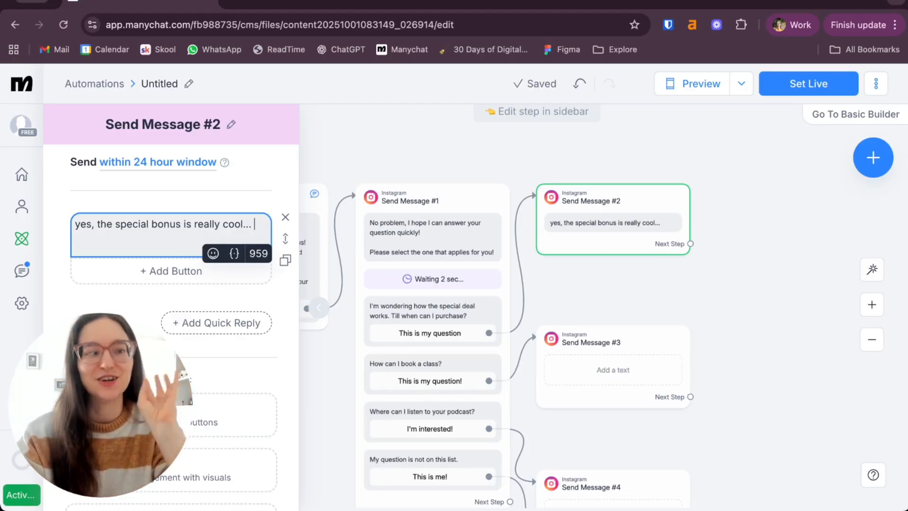
{"action": "key", "text": "Return"}
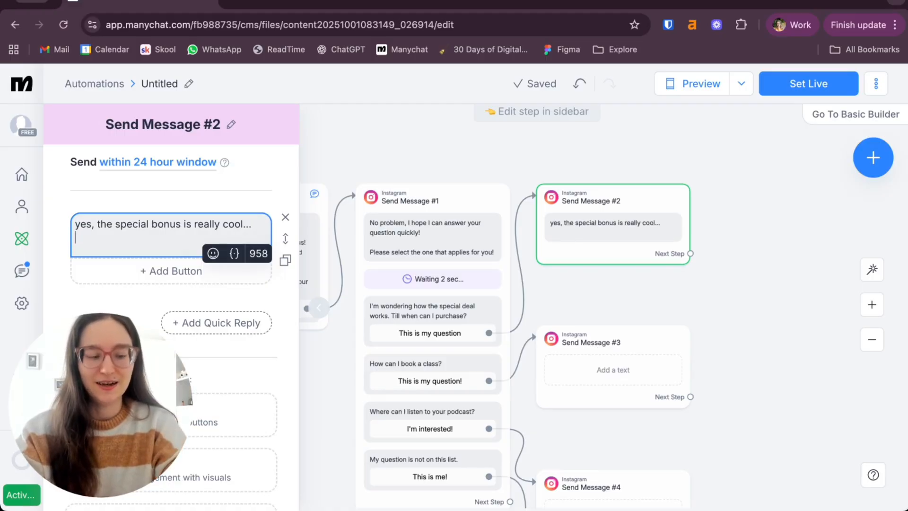
{"action": "type", "text": "the re"}
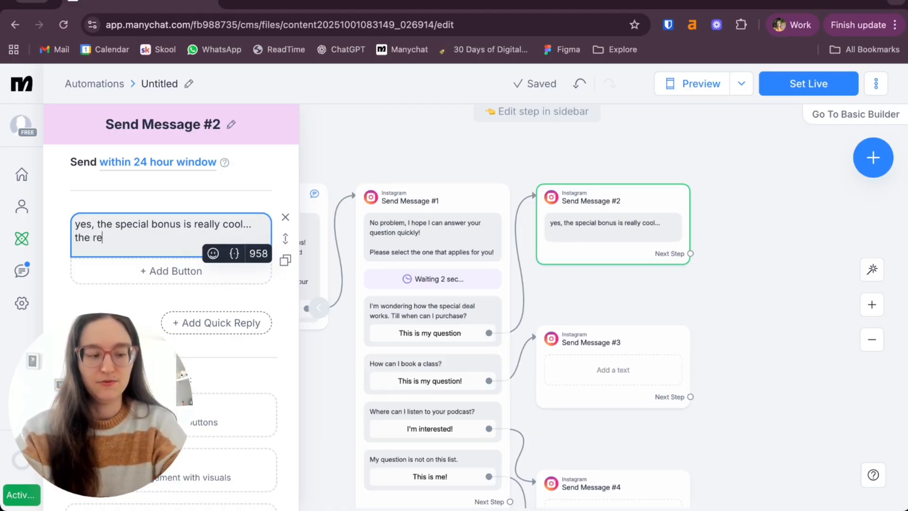
{"action": "type", "text": "al value is..."}
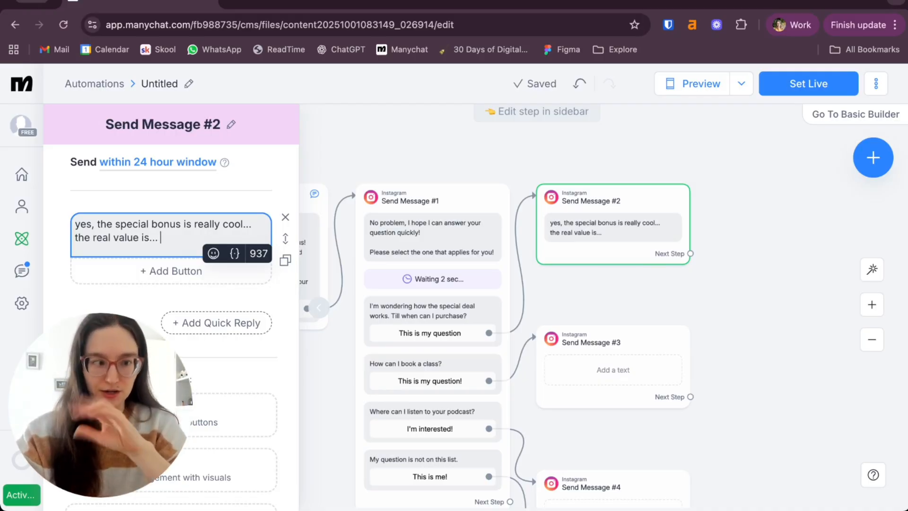
- Add a separate paragraph to the special deal answer reading "it's valid till the end of the week!"
{"action": "key", "text": "Return"}
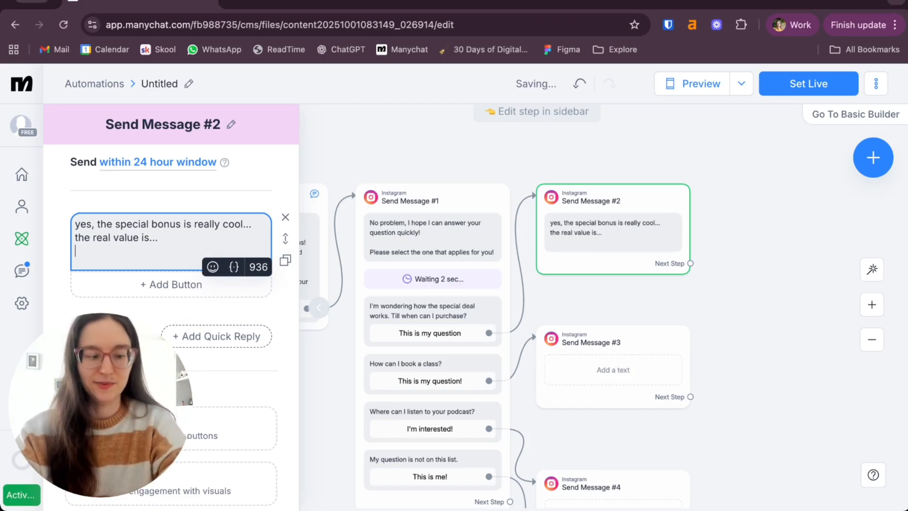
{"action": "key", "text": "Return"}
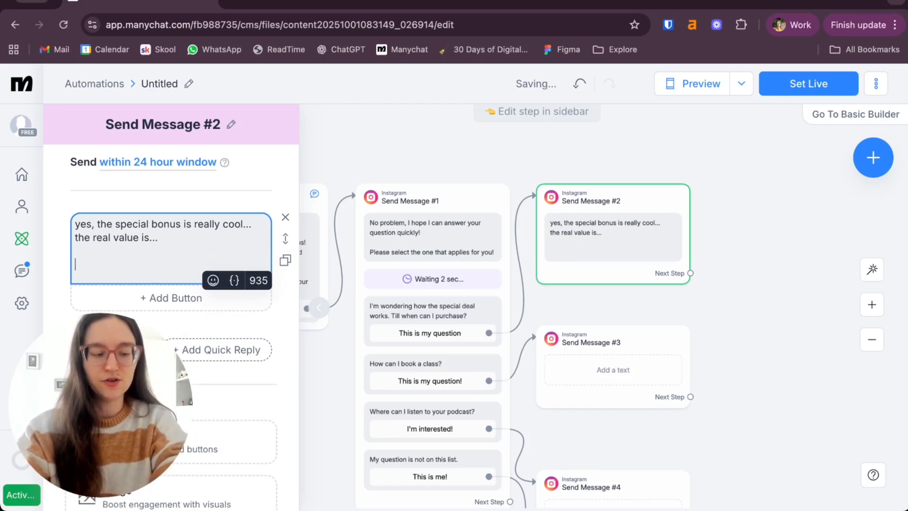
{"action": "type", "text": "it's valid till"}
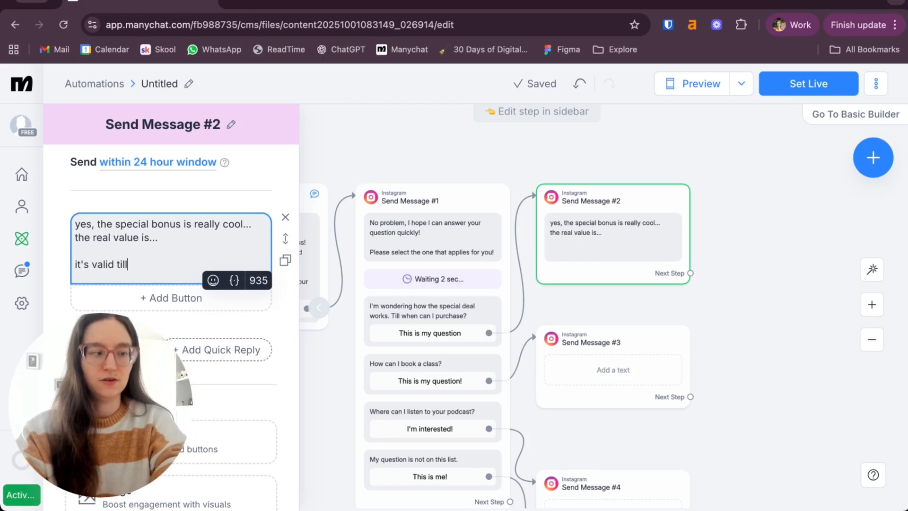
{"action": "type", "text": " the end of the week"}
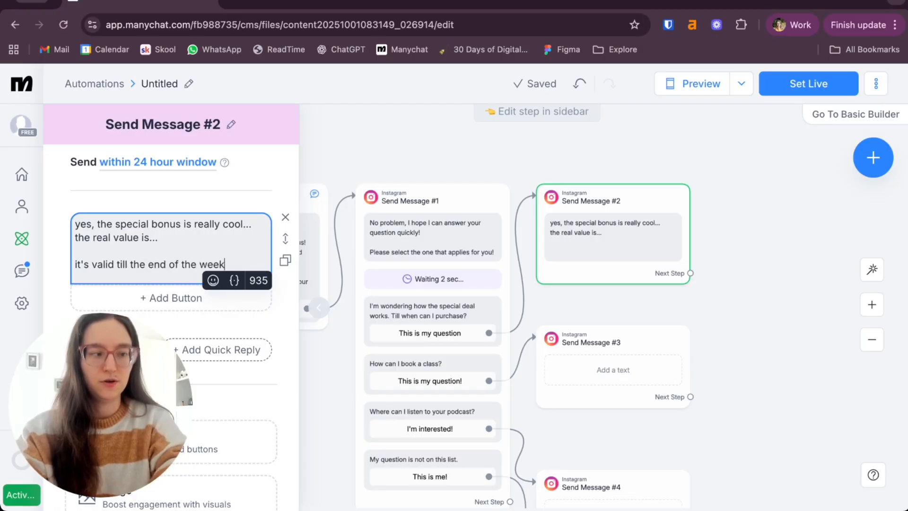
{"action": "type", "text": "!"}
- Add a "Get the deal!" button to the special deal answer with the Open website action, leaving the URL empty
{"action": "left_click", "coordinate": [171, 298]}
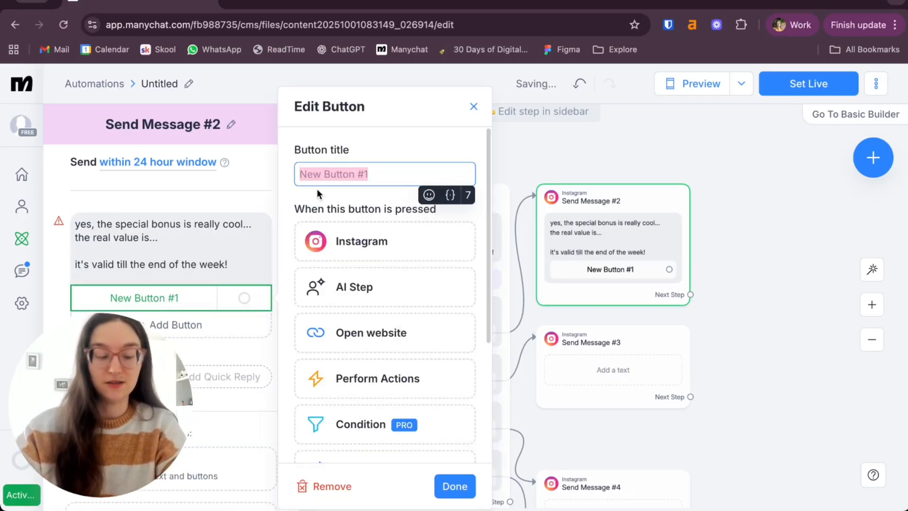
{"action": "type", "text": "Get the deal!"}
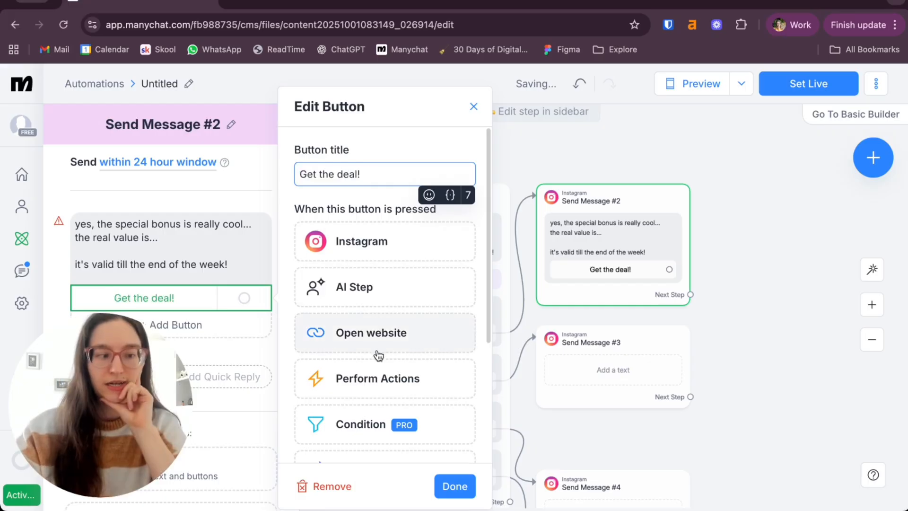
{"action": "left_click", "coordinate": [378, 351]}
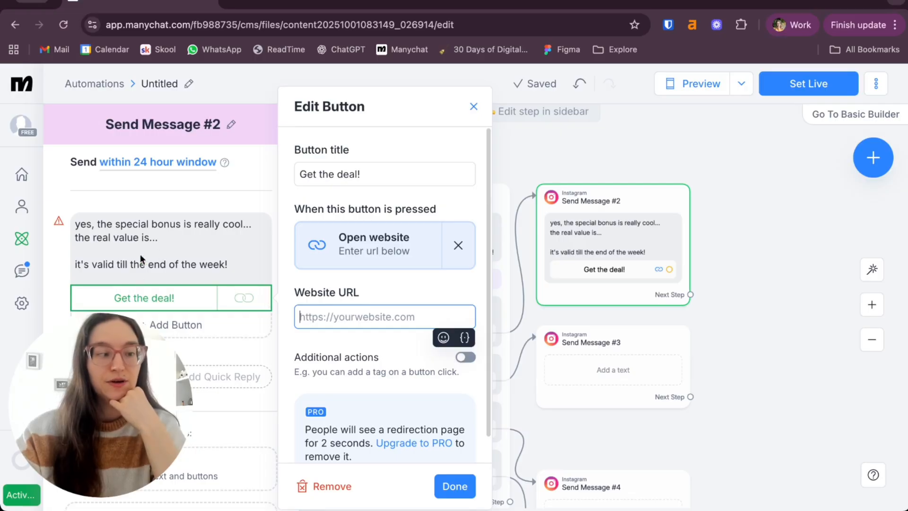
{"action": "left_click", "coordinate": [189, 249]}
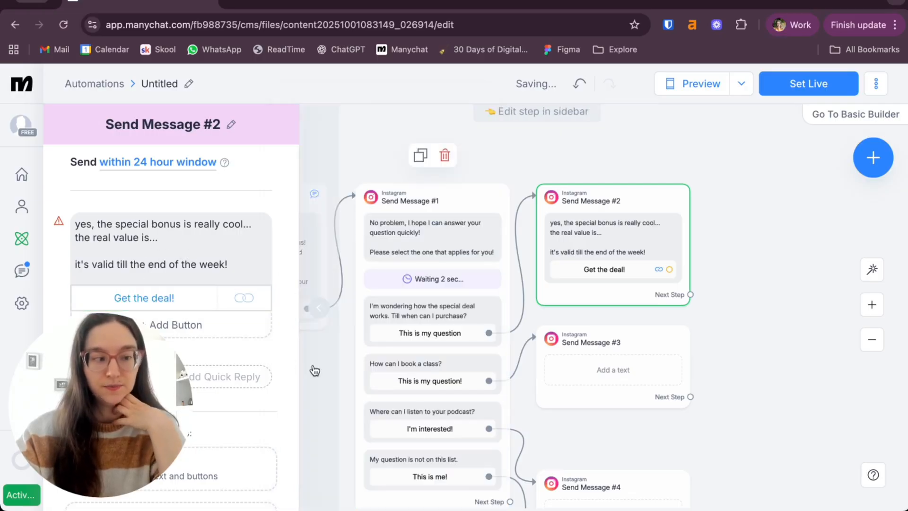
- Shift the Send Message #3 block slightly down and give it the placeholder text "bla bla bla"
{"action": "scroll", "coordinate": [186, 325], "scroll_direction": "down", "scroll_amount": 2}
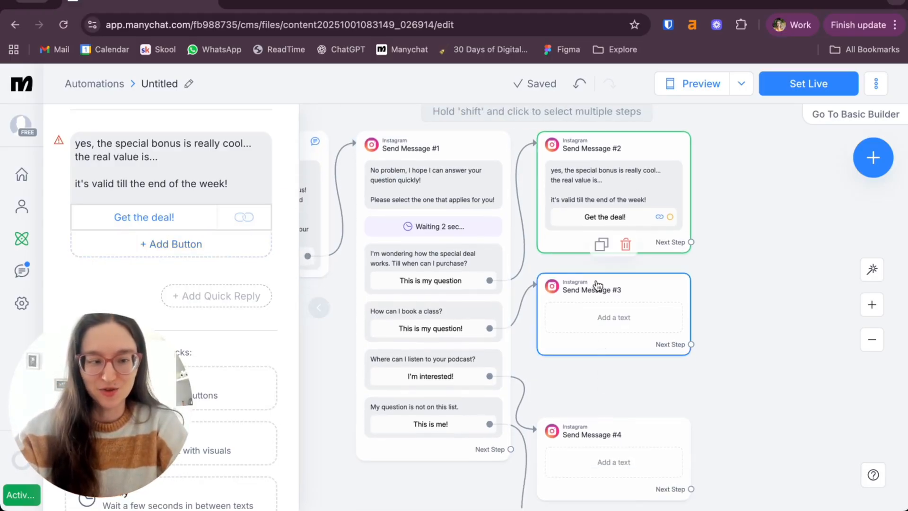
{"action": "left_click_drag", "start_coordinate": [597, 280], "coordinate": [597, 289]}
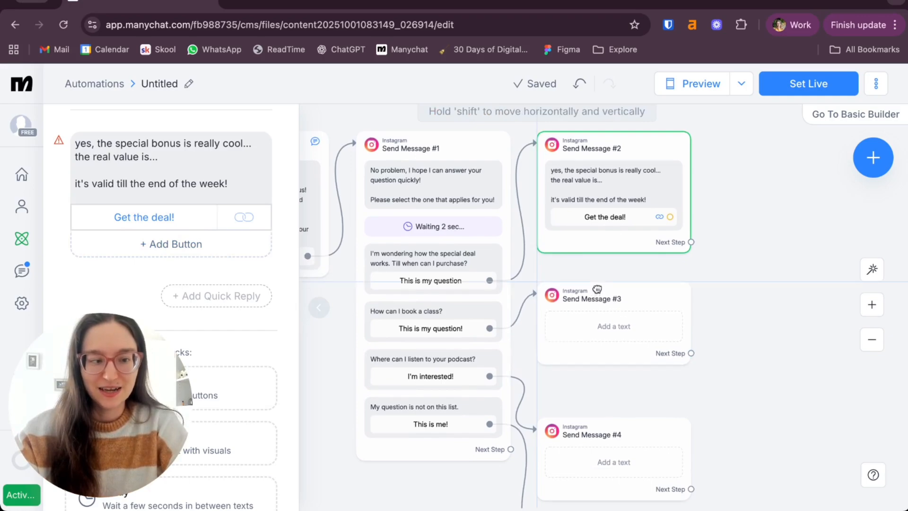
{"action": "left_click", "coordinate": [594, 334]}
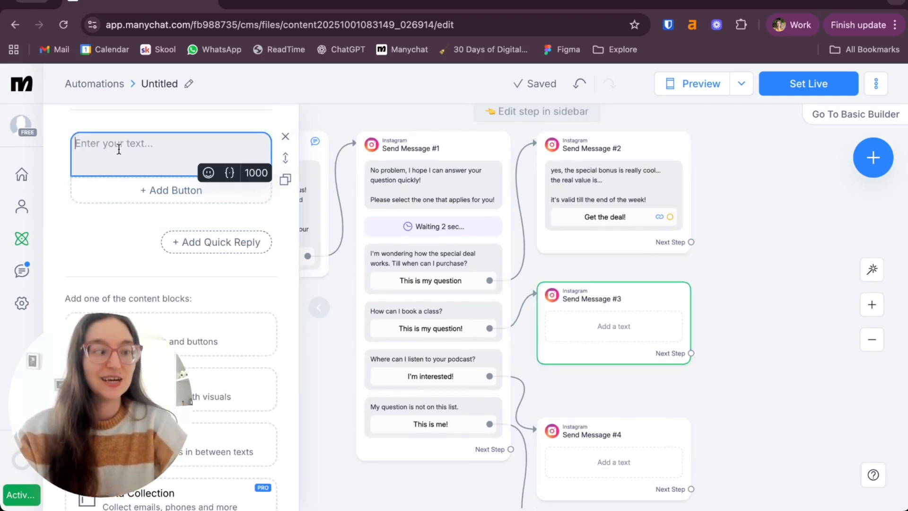
{"action": "type", "text": "bla bla bla"}
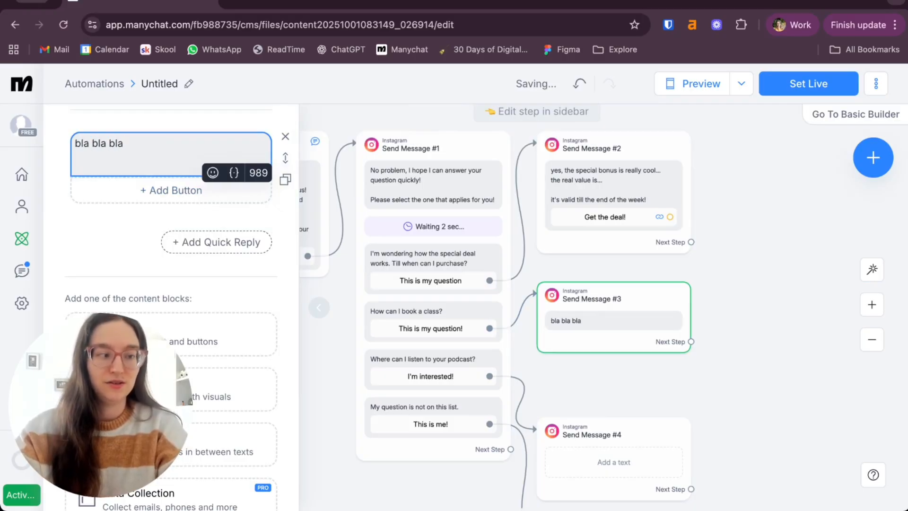
- Add a "Book a class" button to Send Message #3 with the Open website action, leaving the URL empty
{"action": "left_click", "coordinate": [130, 197]}
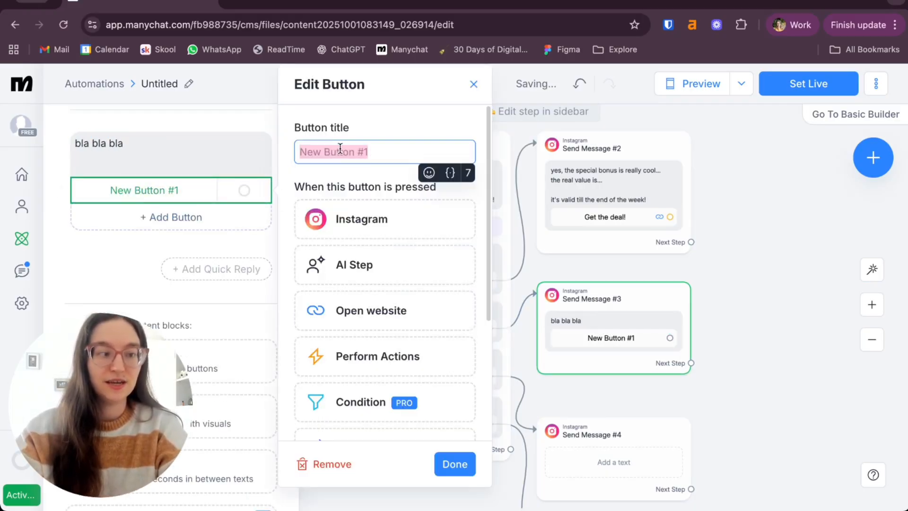
{"action": "type", "text": "Book a class"}
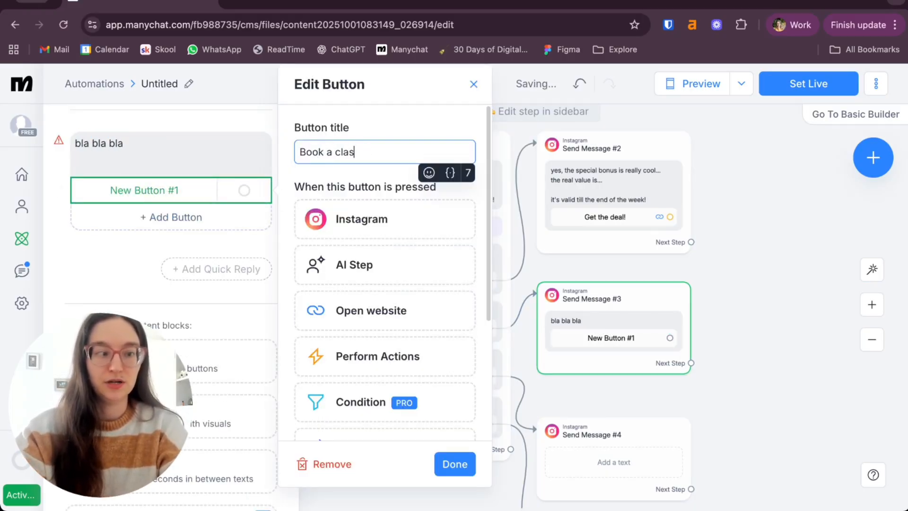
{"action": "left_click", "coordinate": [365, 315]}
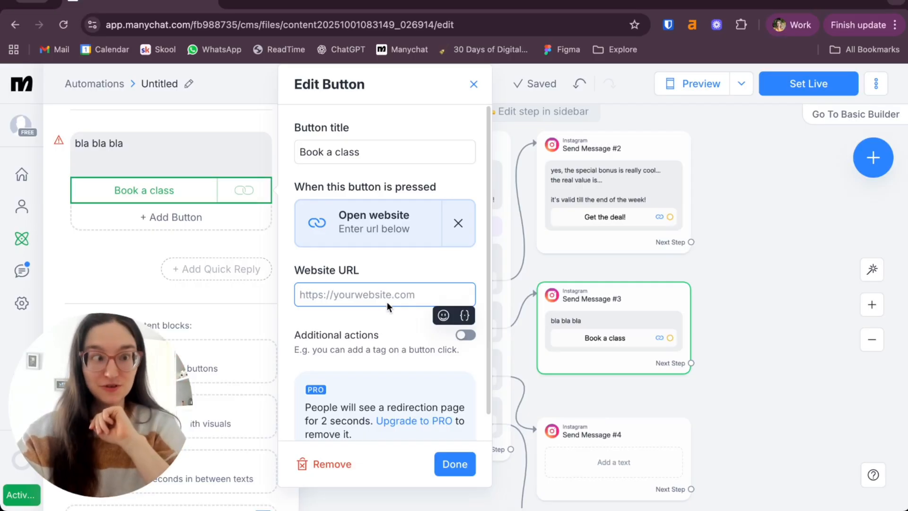
{"action": "left_click", "coordinate": [455, 464]}
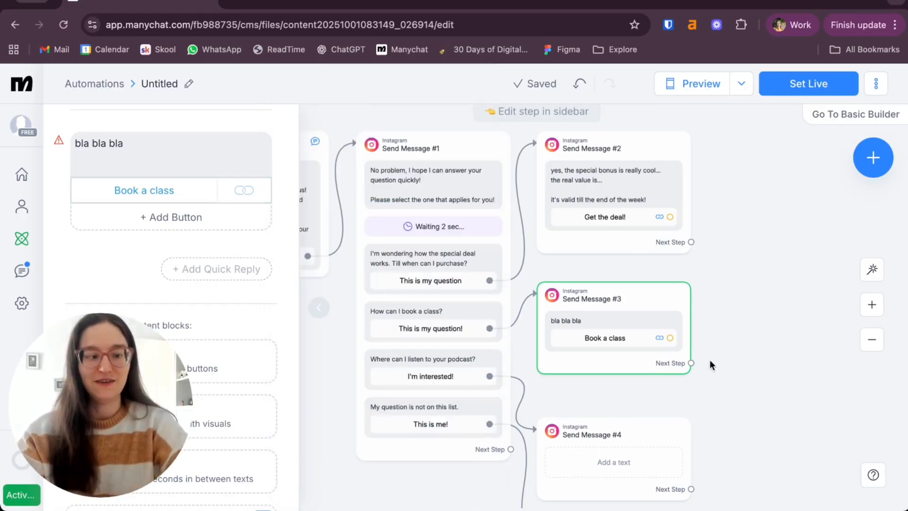
- Enter "great that you're interested in the podacast" as the opening text of Send Message #4
{"action": "scroll", "coordinate": [404, 311], "scroll_direction": "down", "scroll_amount": 3}
{"action": "left_click", "coordinate": [614, 364]}
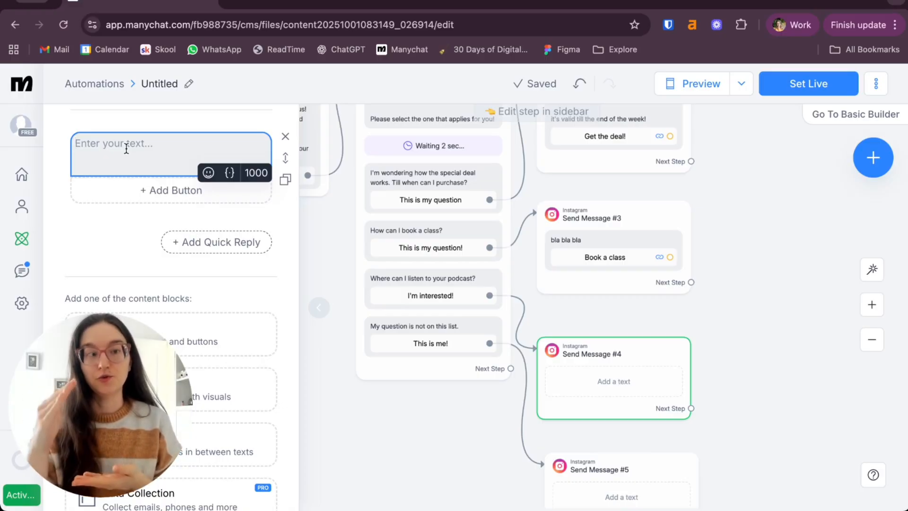
{"action": "type", "text": "g"}
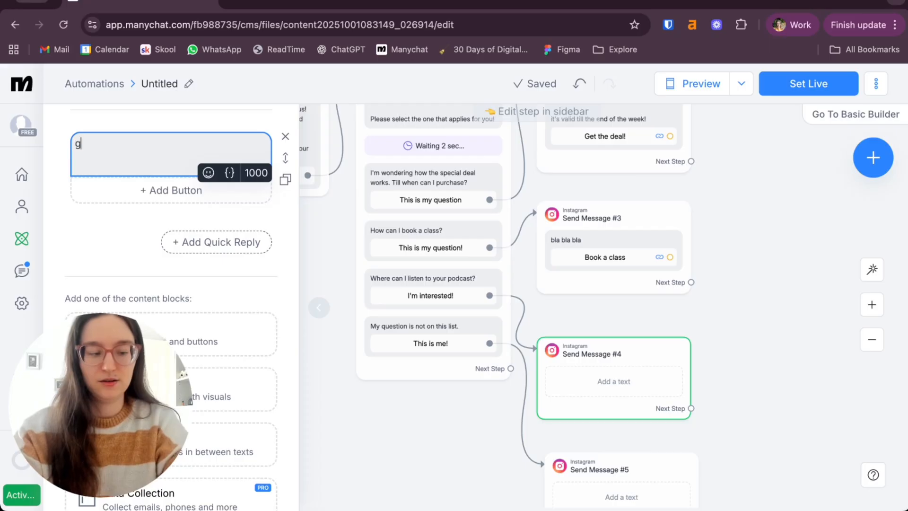
{"action": "type", "text": "reat that you're intere"}
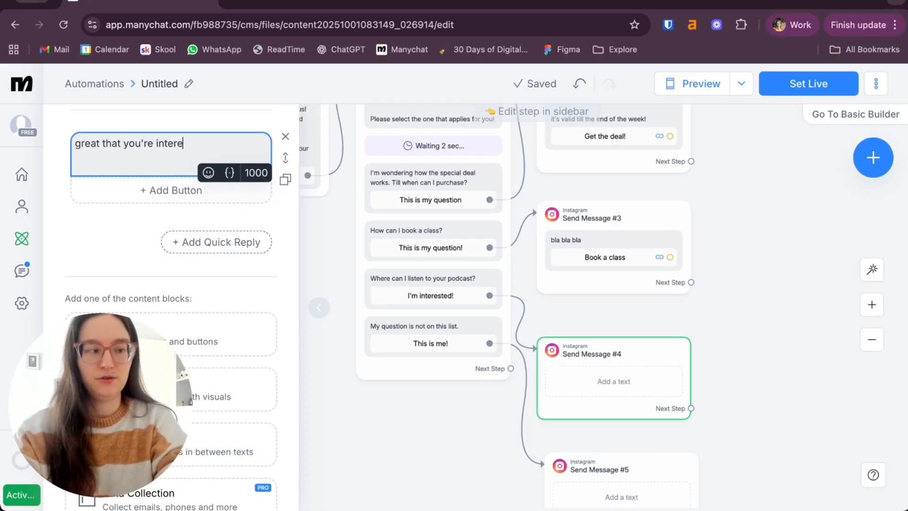
{"action": "type", "text": "sted in the pod"}
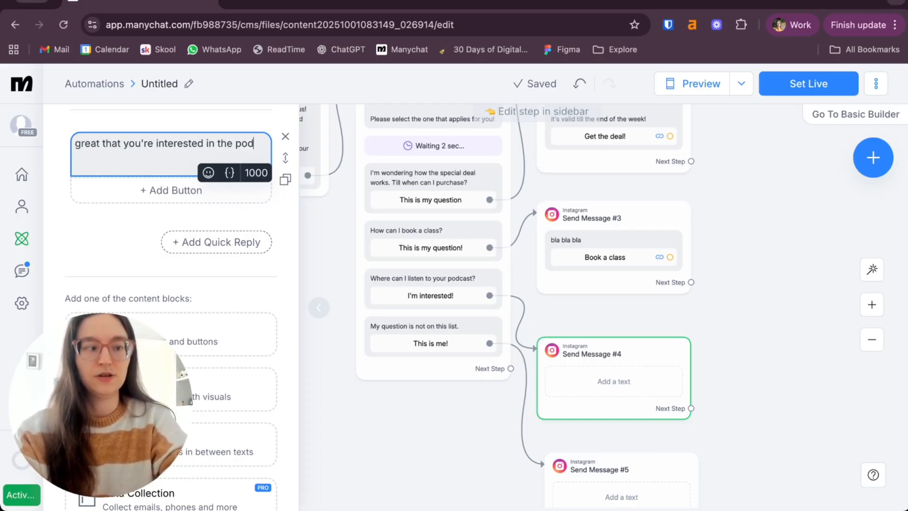
{"action": "type", "text": "acast"}
- Add a separate paragraph to Send Message #4 reading "lots of valuable info for back pain"
{"action": "key", "text": "Return"}
{"action": "key", "text": "Return"}
{"action": "type", "text": "lot"}
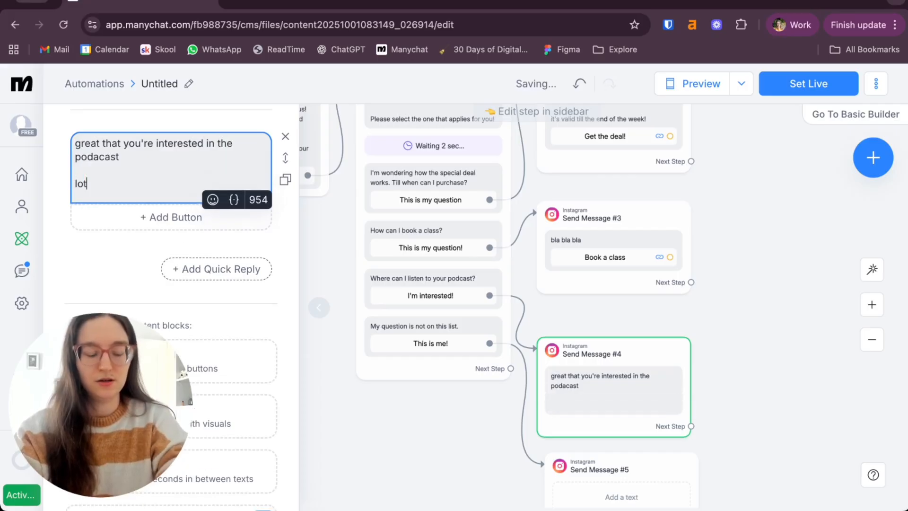
{"action": "type", "text": "s of valuable info"}
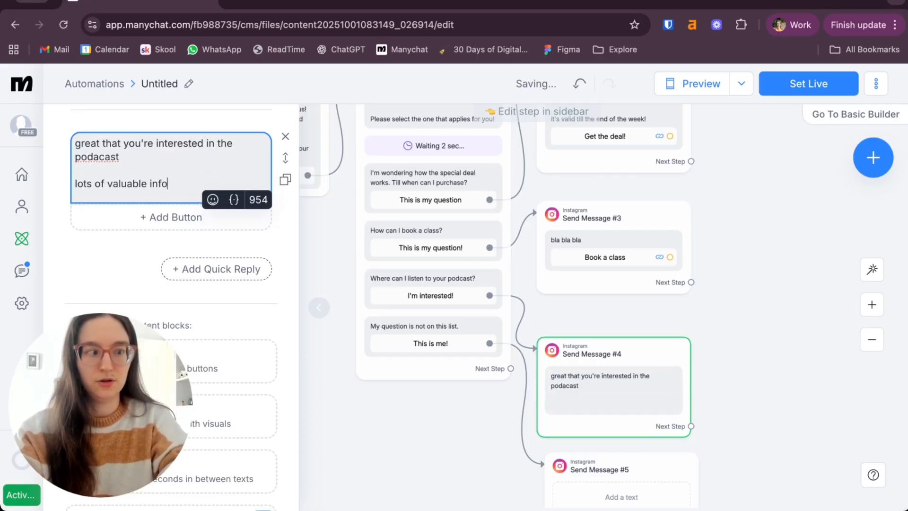
{"action": "type", "text": " for "}
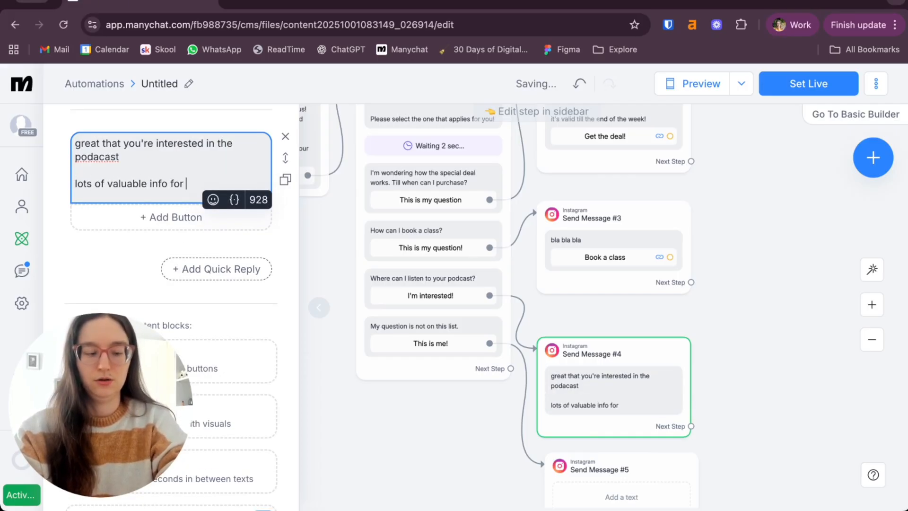
{"action": "type", "text": "back pain"}
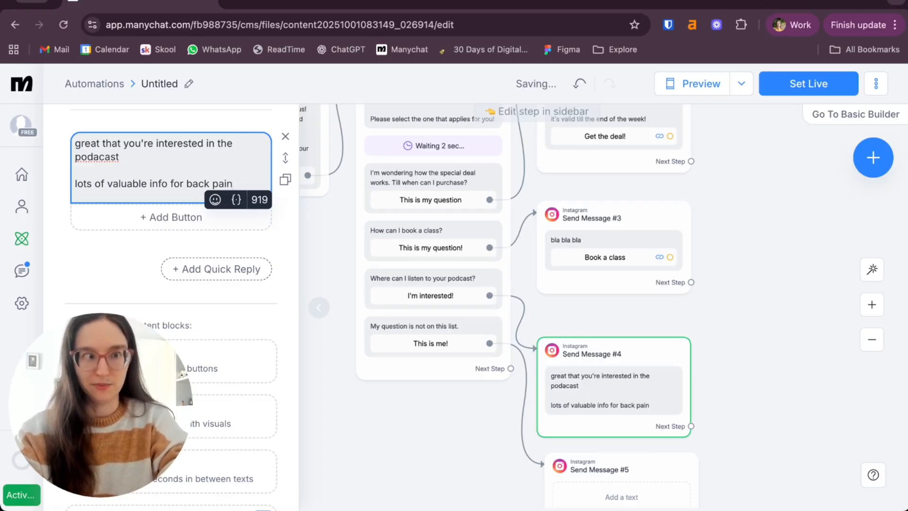
- Add a closing paragraph to the podcast answer reading "here are some great episodes:"
{"action": "key", "text": "Return"}
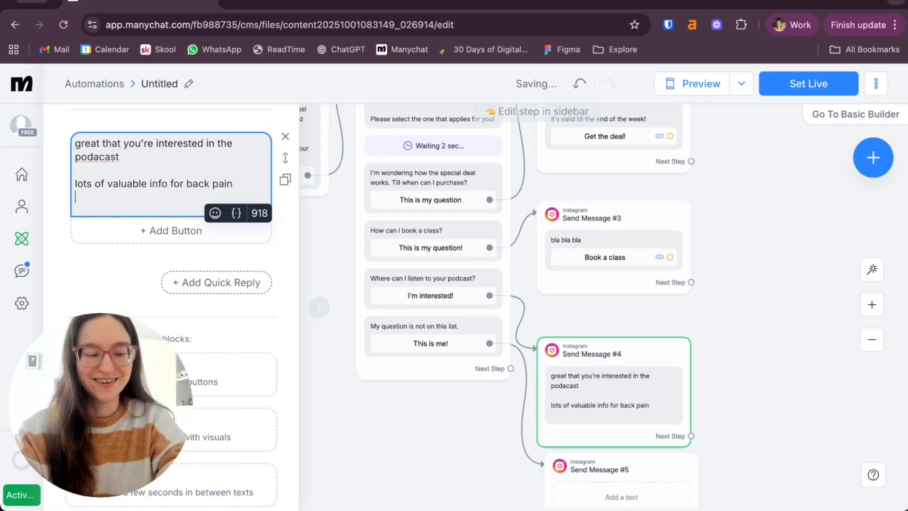
{"action": "key", "text": "Return"}
{"action": "type", "text": "hee"}
{"action": "key", "text": "BackSpace"}
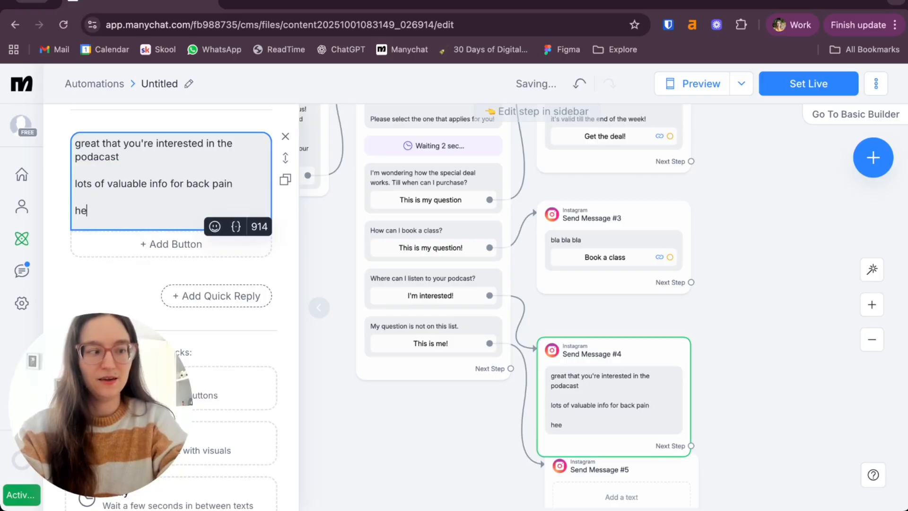
{"action": "type", "text": "re are some great e"}
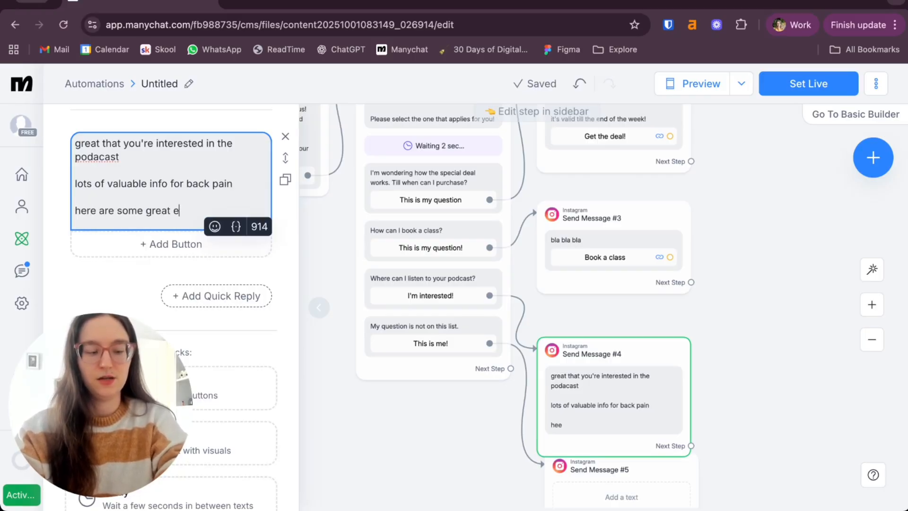
{"action": "type", "text": "pisodes:"}
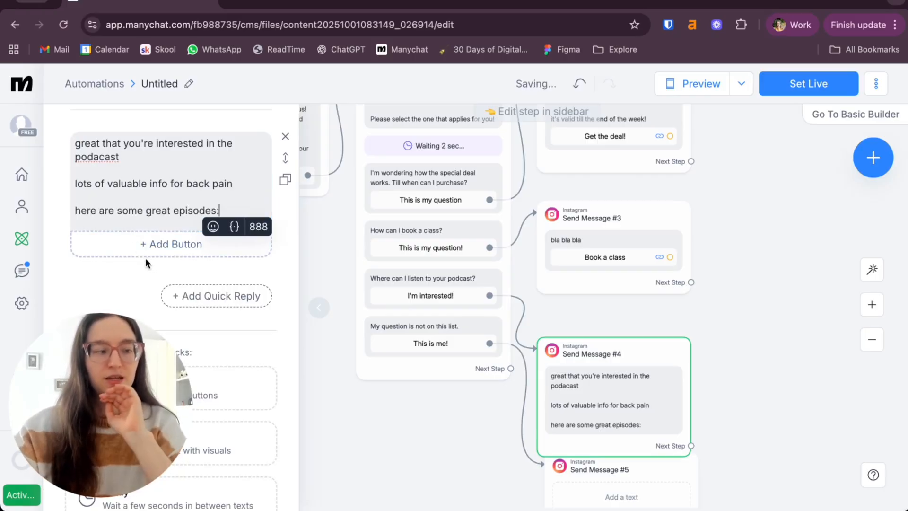
- Add a "Listen on Spotify" button to the podcast answer with the Open website action, leaving the URL empty
{"action": "left_click", "coordinate": [151, 245]}
{"action": "type", "text": "Listen on"}
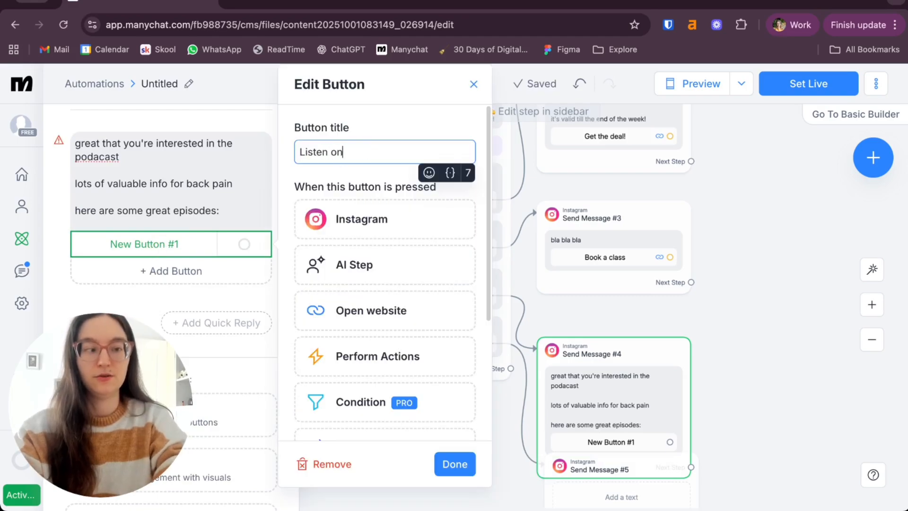
{"action": "type", "text": " Spotify"}
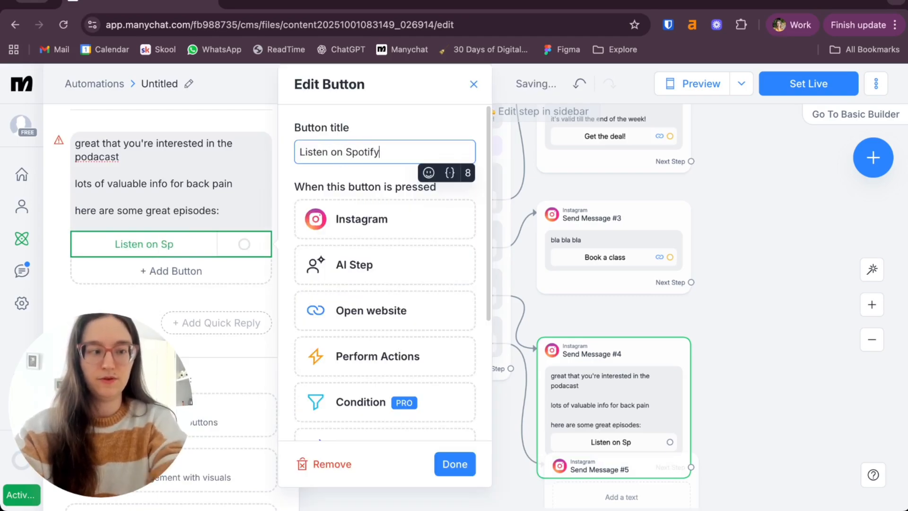
{"action": "left_click", "coordinate": [341, 310]}
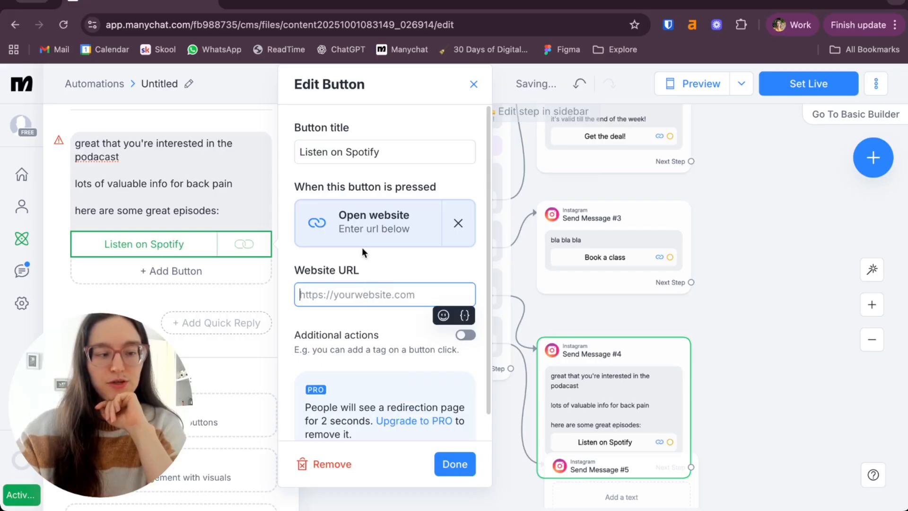
{"action": "left_click", "coordinate": [449, 461]}
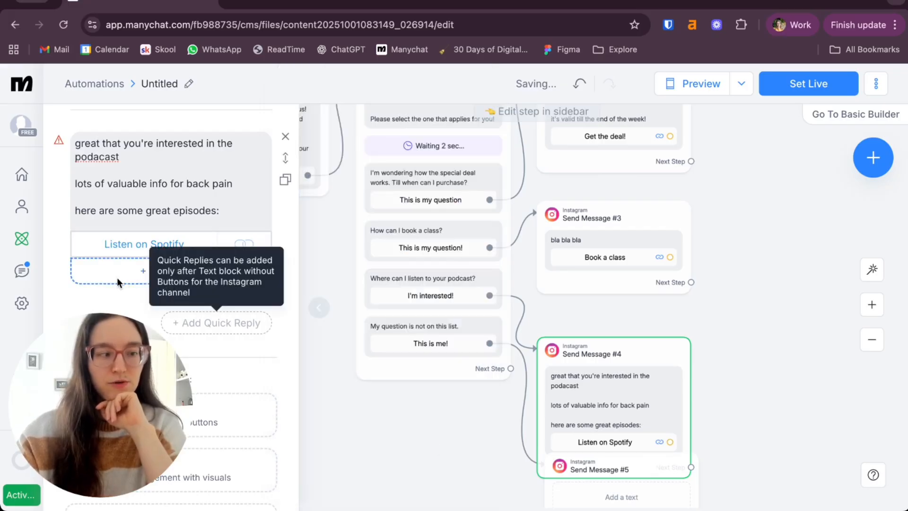
- Add a second button titled "Apple podcast" to the podcast answer with the Open website action, leaving the URL empty
{"action": "left_click", "coordinate": [117, 277]}
{"action": "type", "text": "Appl"}
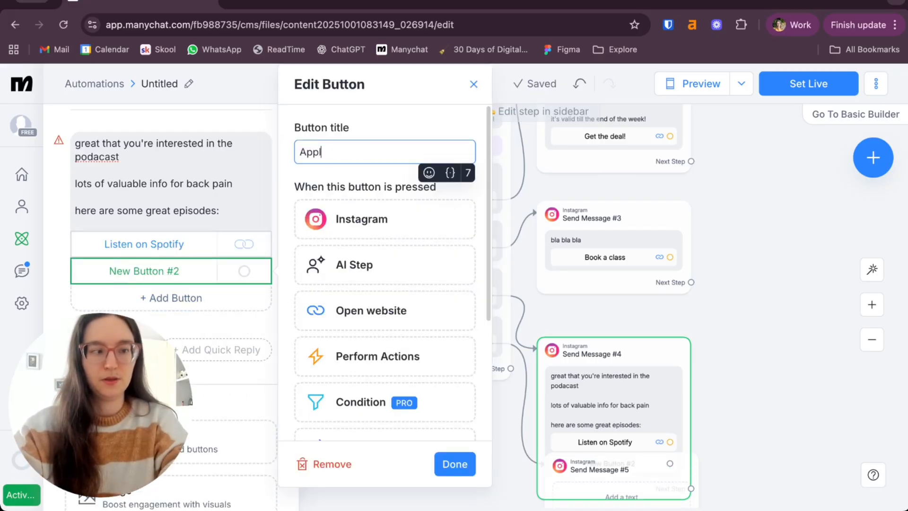
{"action": "type", "text": "e podcast"}
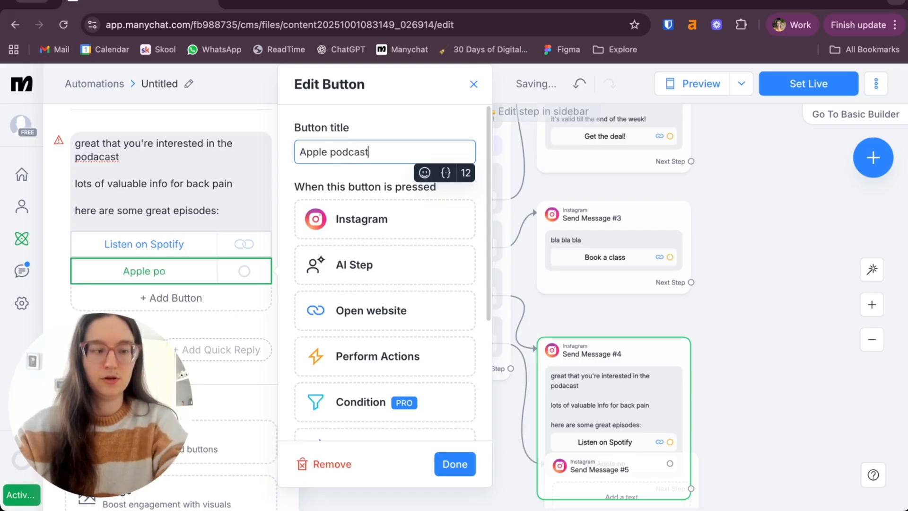
{"action": "left_click", "coordinate": [372, 313]}
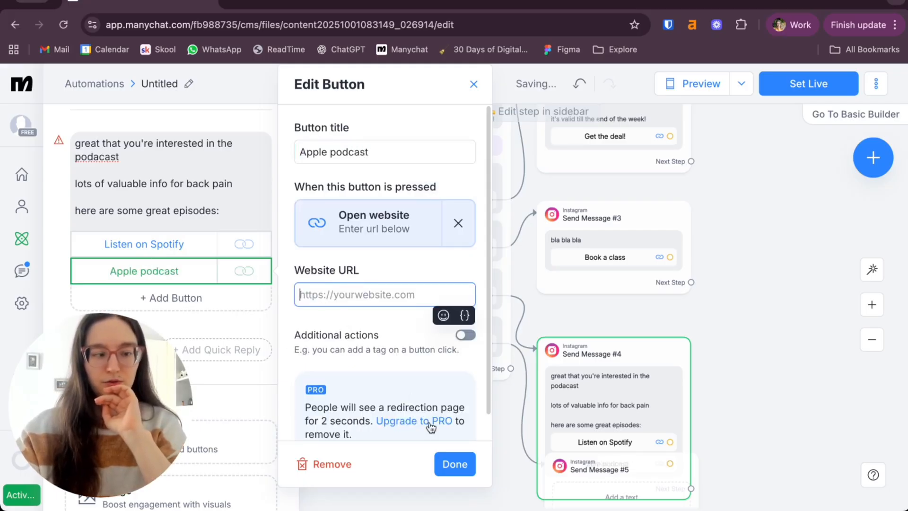
{"action": "left_click", "coordinate": [452, 463]}
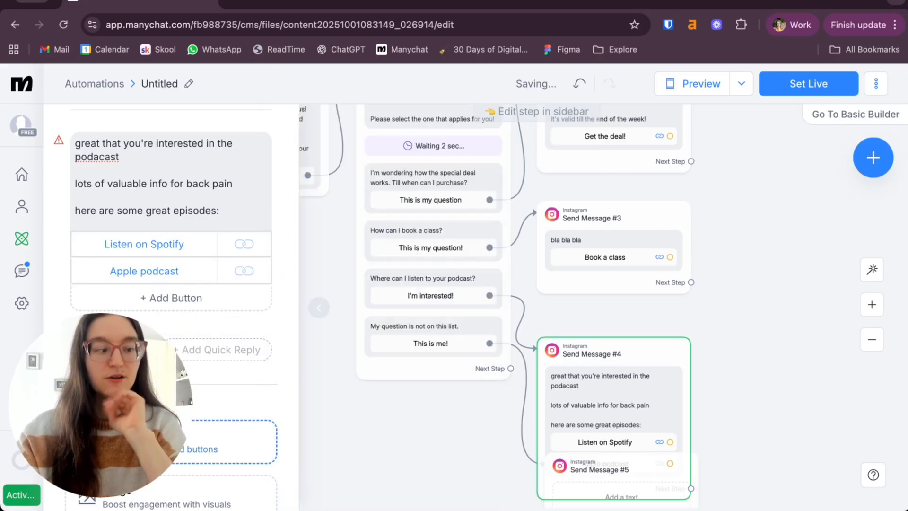
- Add a second text block to Send Message #4 reading "Here is a great episode about .."
{"action": "left_click", "coordinate": [142, 442]}
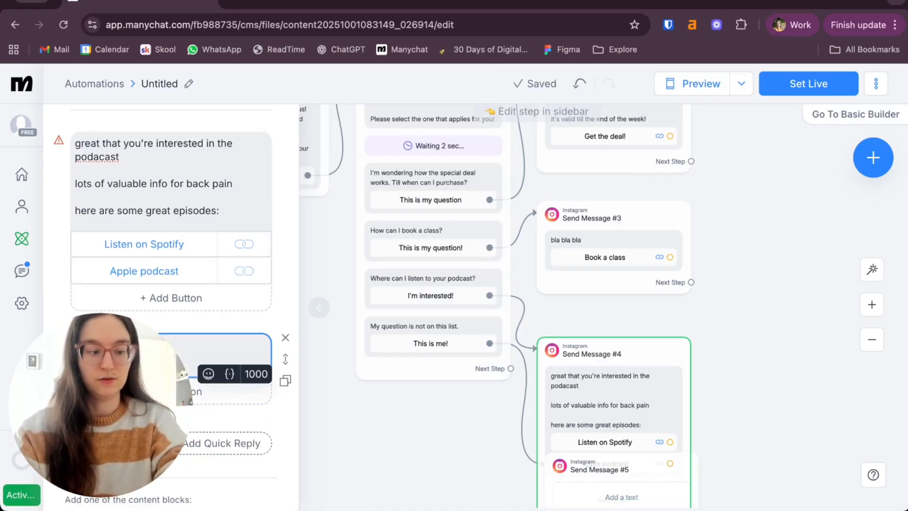
{"action": "type", "text": "Here is a great episode about "}
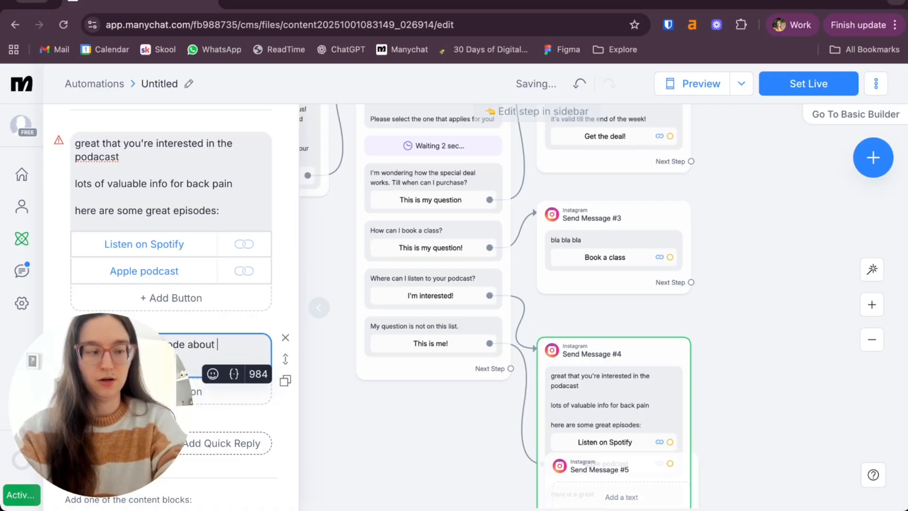
{"action": "type", "text": ".."}
{"action": "left_click", "coordinate": [166, 247]}
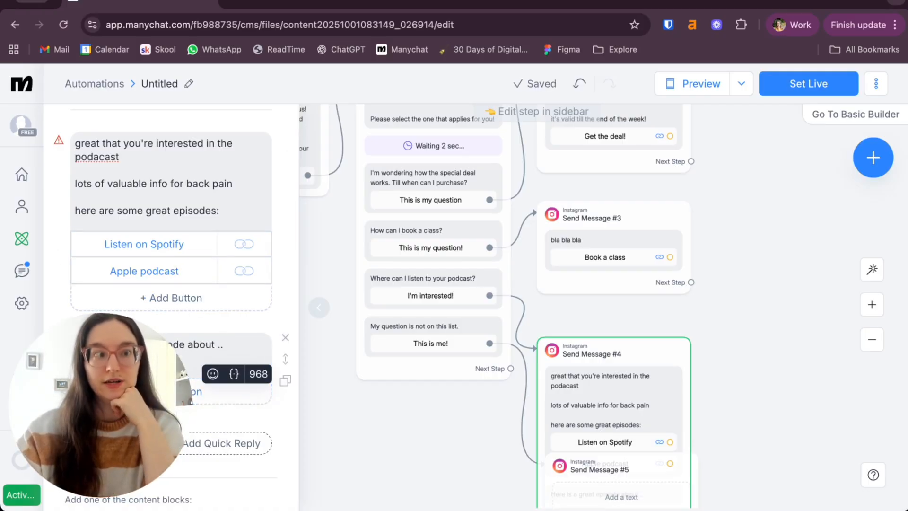
- Move Send Message #3 and #4 up and Send Message #5 down so that the message blocks no longer overlap
{"action": "left_click", "coordinate": [457, 412]}
{"action": "scroll", "coordinate": [457, 411], "scroll_direction": "down", "scroll_amount": 2}
{"action": "scroll", "coordinate": [574, 226], "scroll_direction": "up", "scroll_amount": 2}
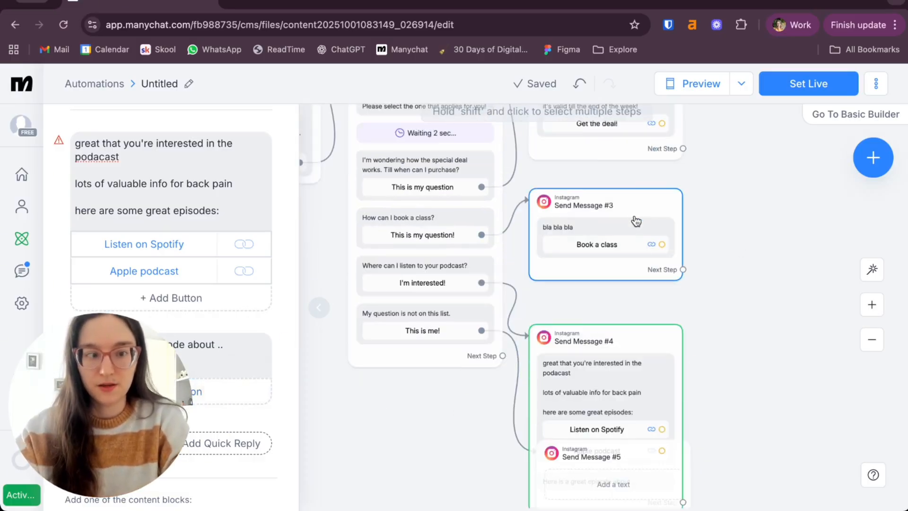
{"action": "left_click_drag", "start_coordinate": [636, 221], "coordinate": [634, 204]}
{"action": "left_click_drag", "start_coordinate": [633, 338], "coordinate": [633, 293]}
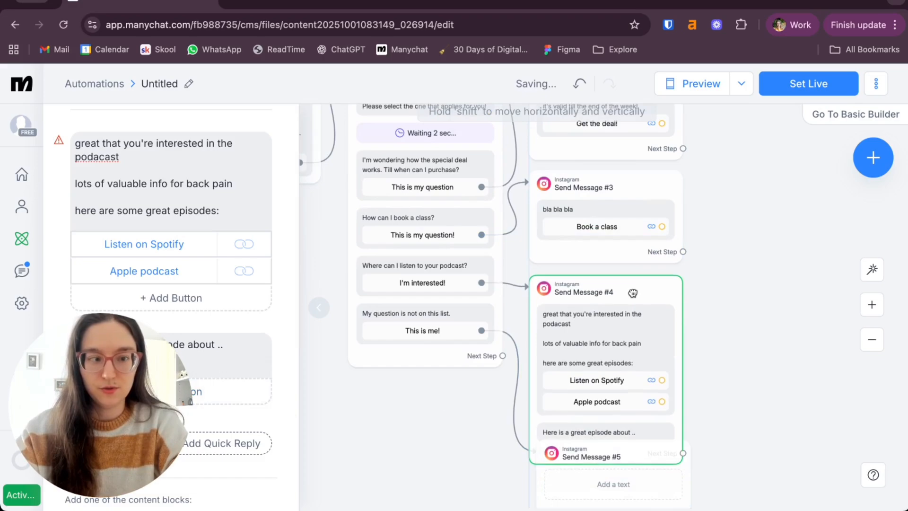
{"action": "scroll", "coordinate": [729, 359], "scroll_direction": "down", "scroll_amount": 3}
{"action": "left_click_drag", "start_coordinate": [586, 396], "coordinate": [577, 458]}
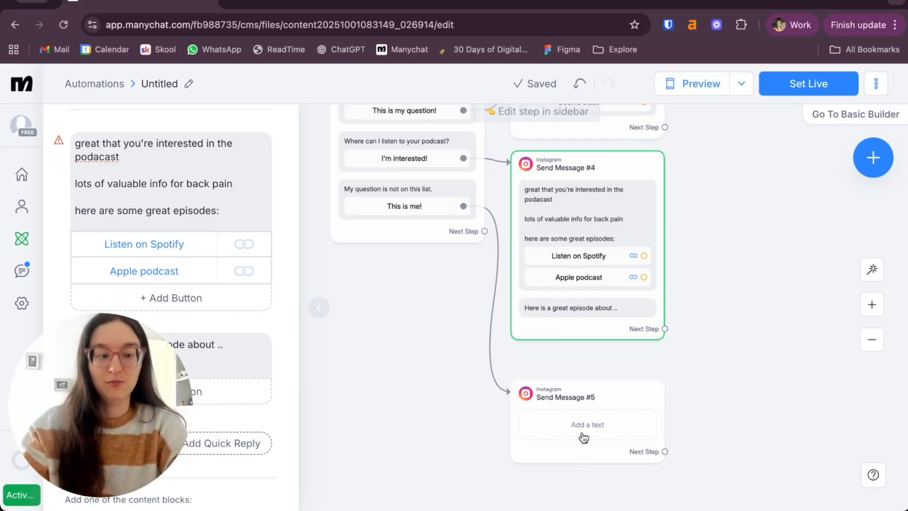
- Enter "No problem! Feel free to drop your question below!" as the text of Send Message #5
{"action": "left_click", "coordinate": [578, 458]}
{"action": "left_click", "coordinate": [158, 164]}
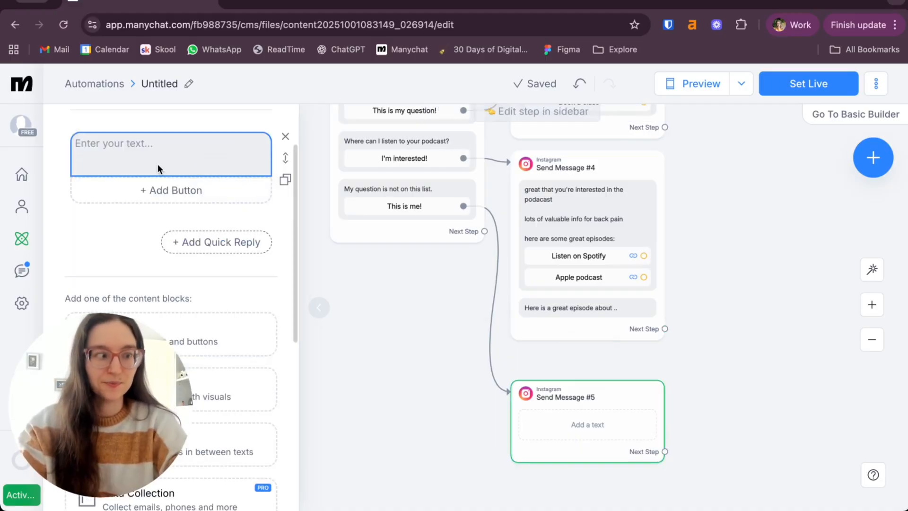
{"action": "left_click", "coordinate": [130, 146]}
{"action": "type", "text": "N"}
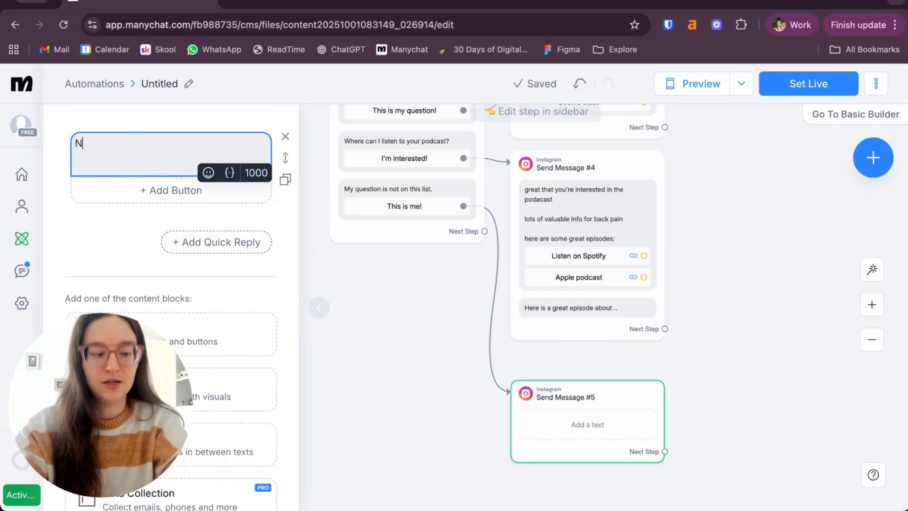
{"action": "type", "text": "o problem! F"}
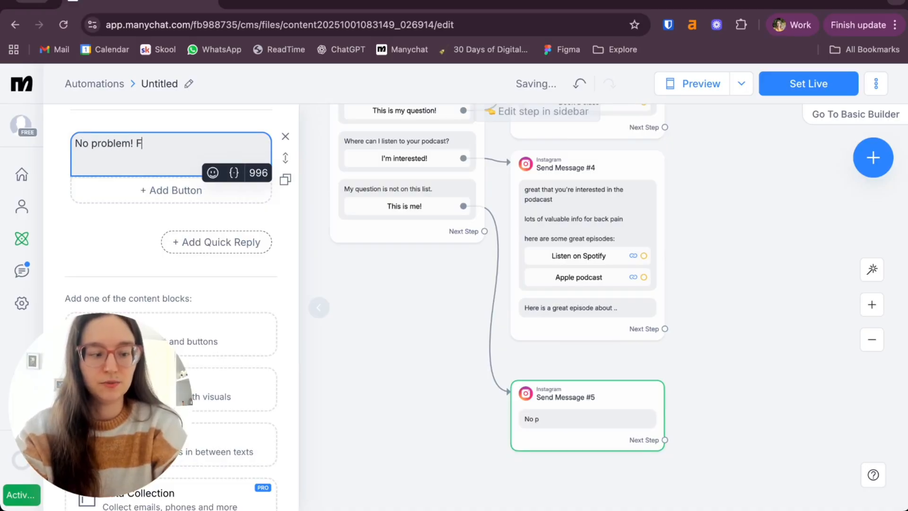
{"action": "type", "text": "eel free to d"}
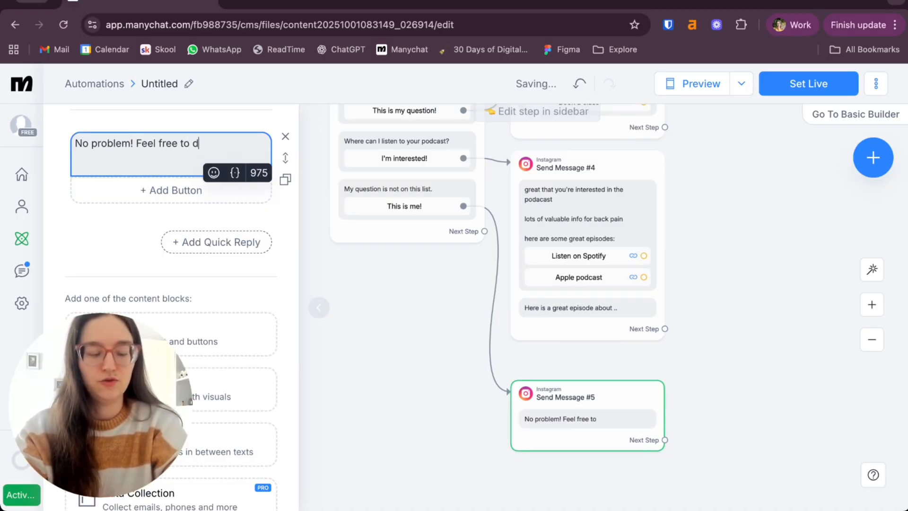
{"action": "type", "text": "rop your "}
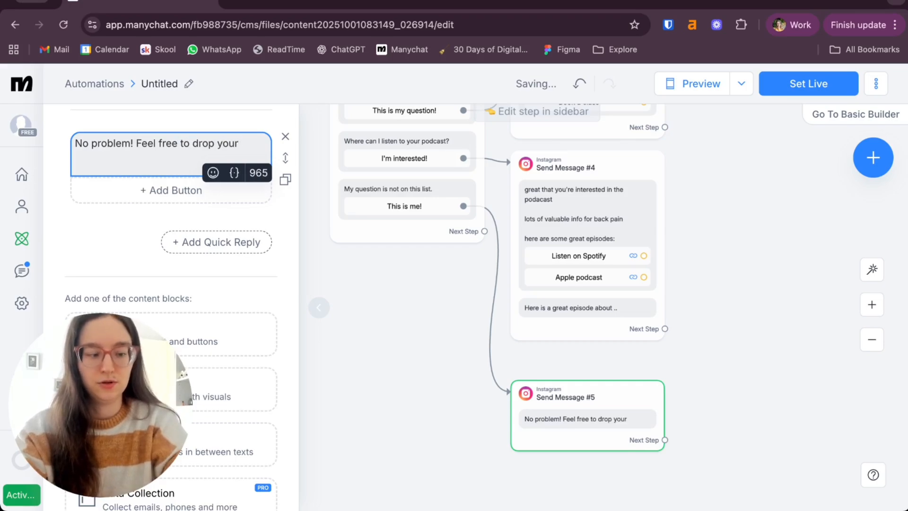
{"action": "type", "text": "question below!"}
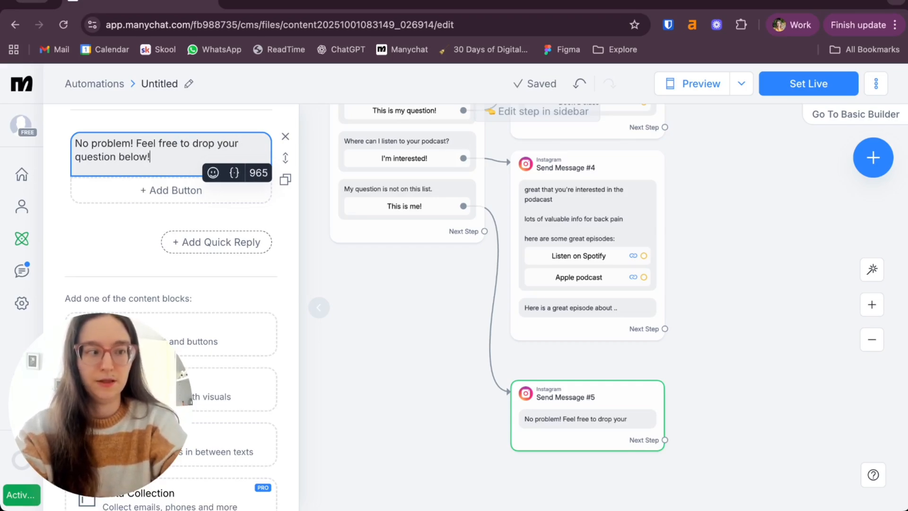
- Add a second paragraph reading "Simply type your message and I'll get back to you!" to the text of Send Message #5
{"action": "key", "text": "Return"}
{"action": "key", "text": "Return"}
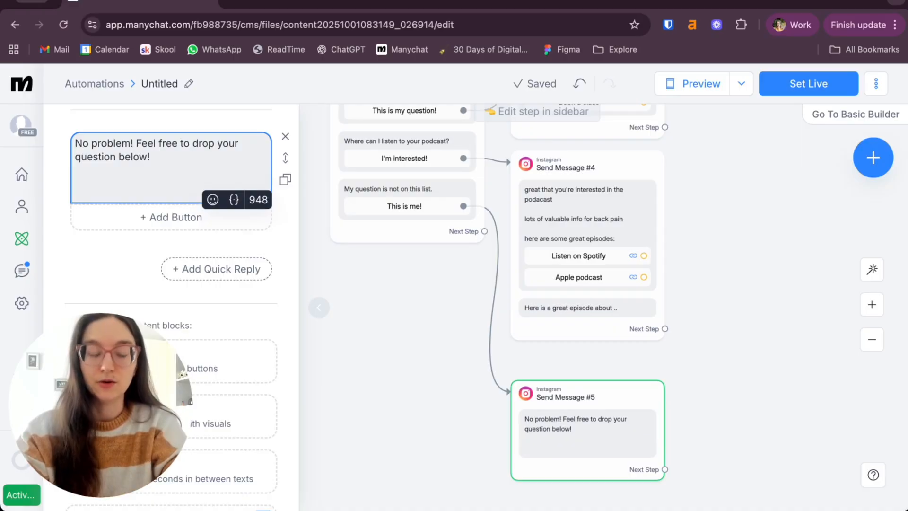
{"action": "type", "text": "Smply"}
{"action": "key", "text": "BackSpace"}
{"action": "key", "text": "BackSpace"}
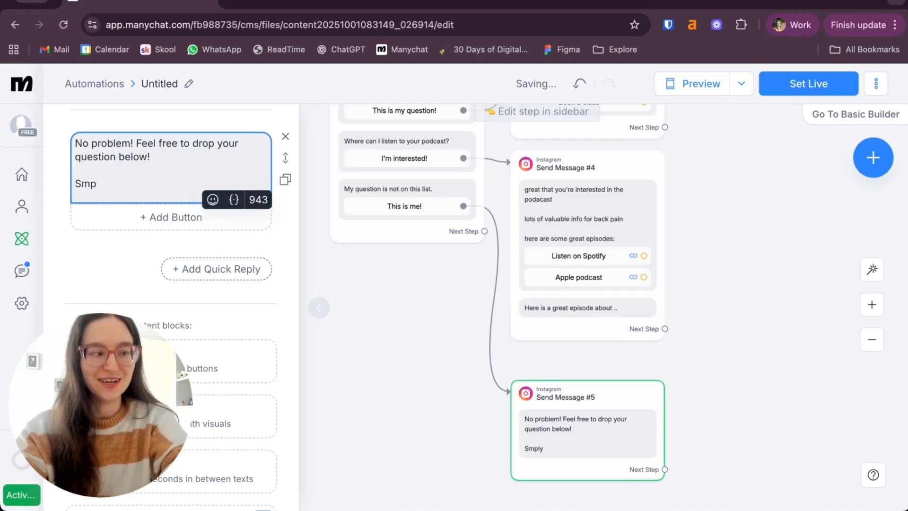
{"action": "type", "text": "imply "}
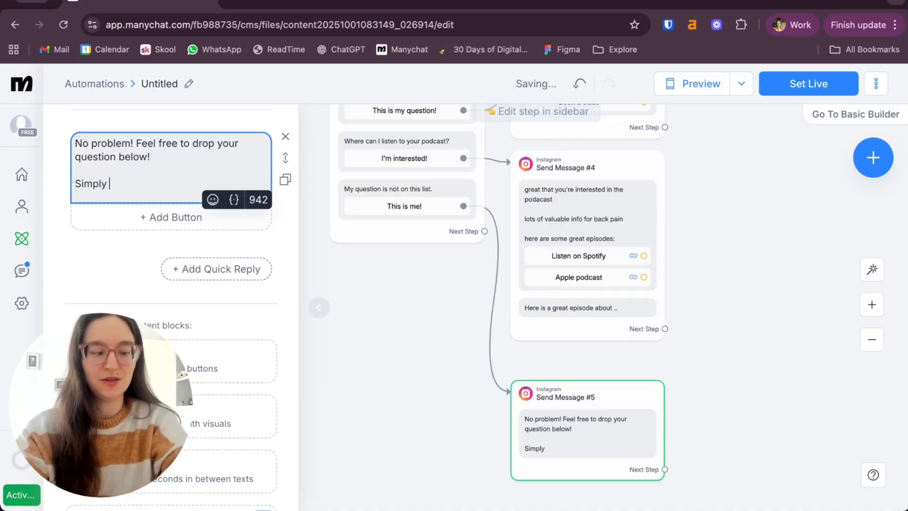
{"action": "type", "text": "type your message "}
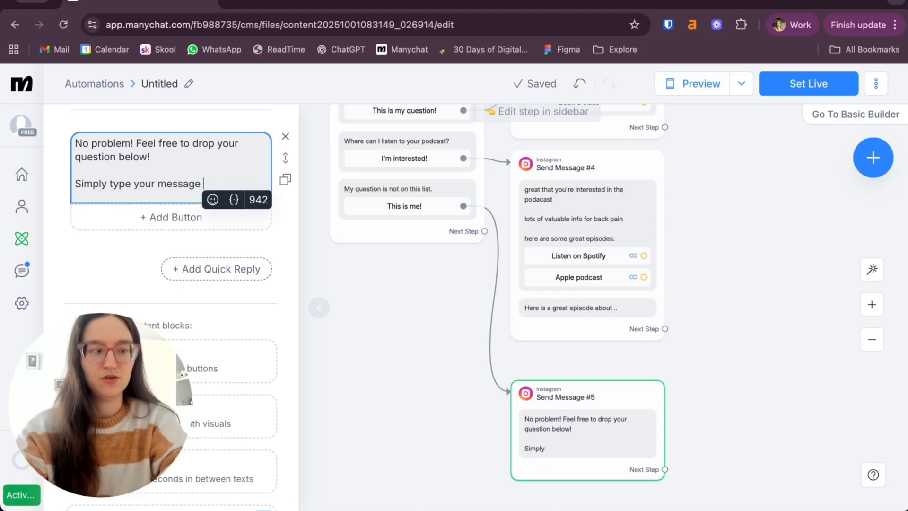
{"action": "type", "text": "and I'll get back "}
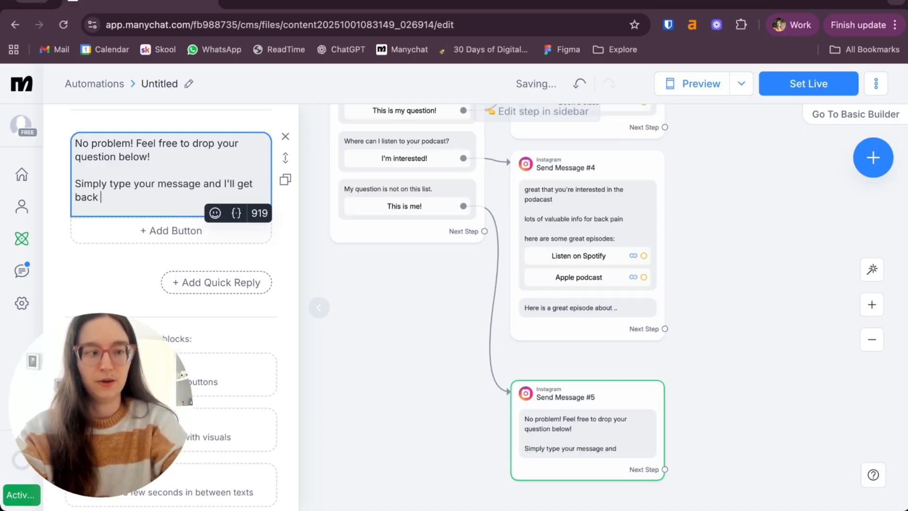
{"action": "type", "text": "to you!"}
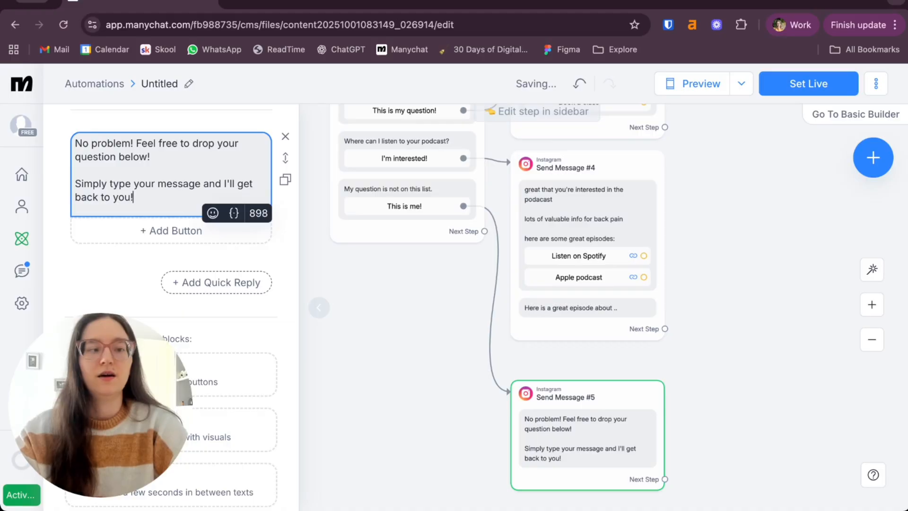
{"action": "left_click_drag", "start_coordinate": [134, 196], "coordinate": [75, 183]}
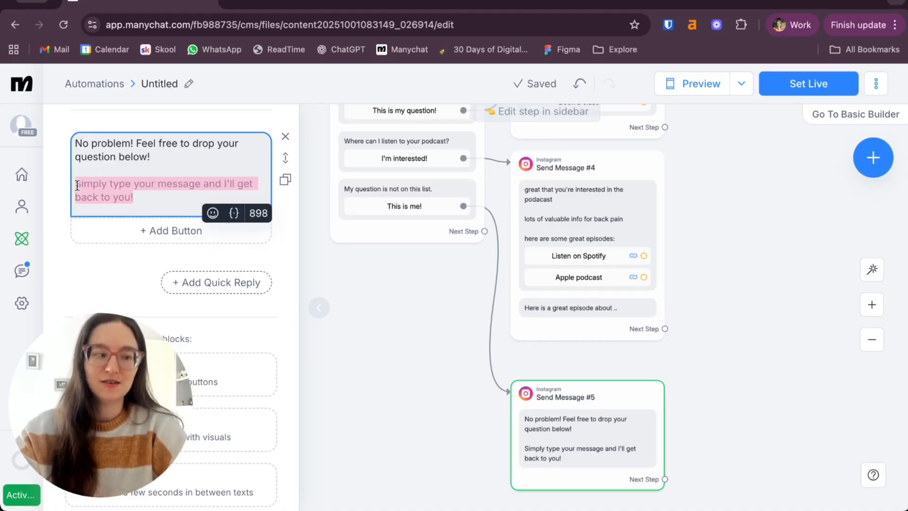
{"action": "left_click", "coordinate": [147, 201]}
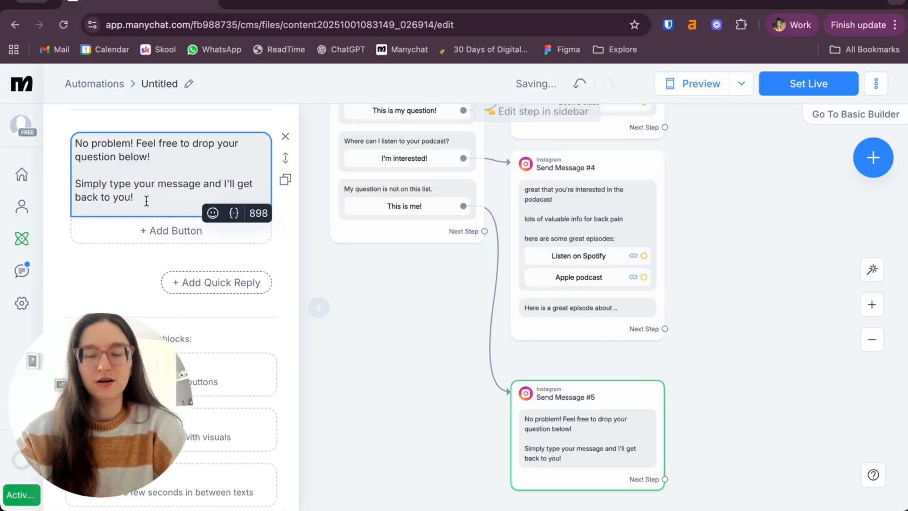
{"action": "triple_click", "coordinate": [147, 201]}
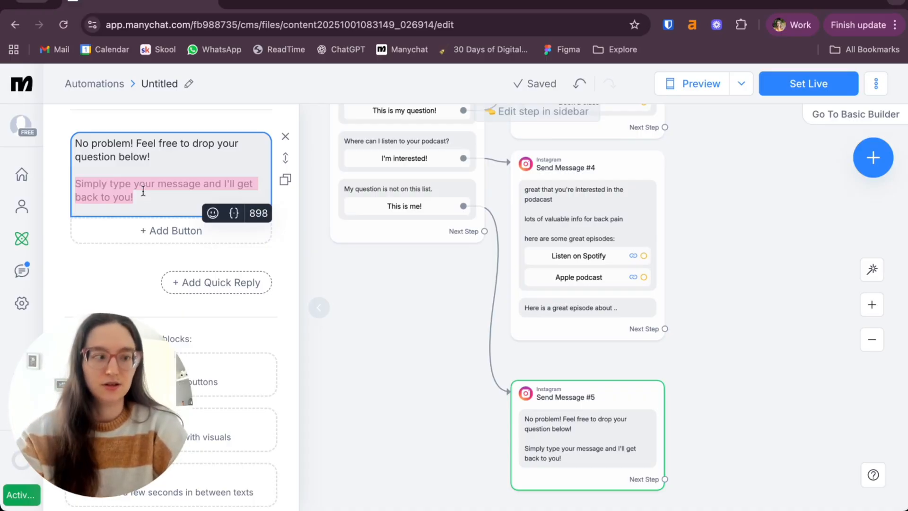
{"action": "left_click", "coordinate": [448, 320]}
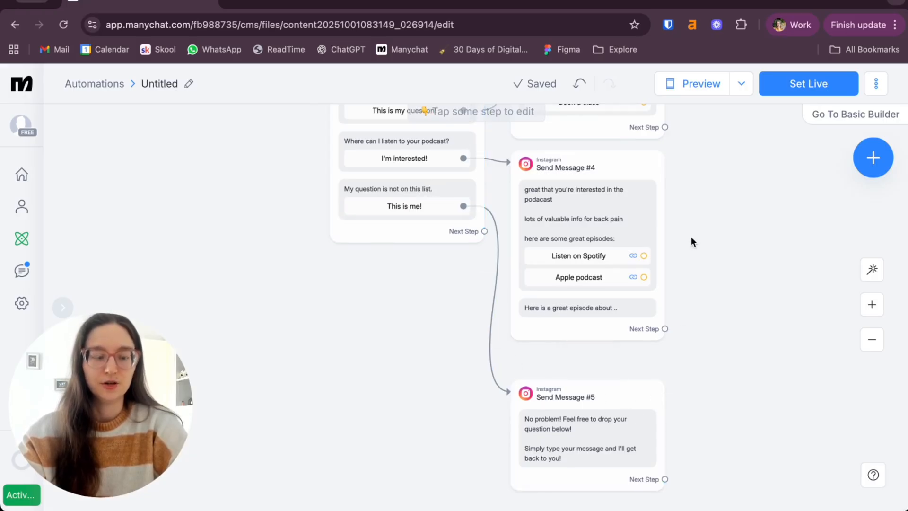
- Rename the automation as "FAQ Funnel (faq)"
{"action": "left_click_drag", "start_coordinate": [688, 201], "coordinate": [708, 381]}
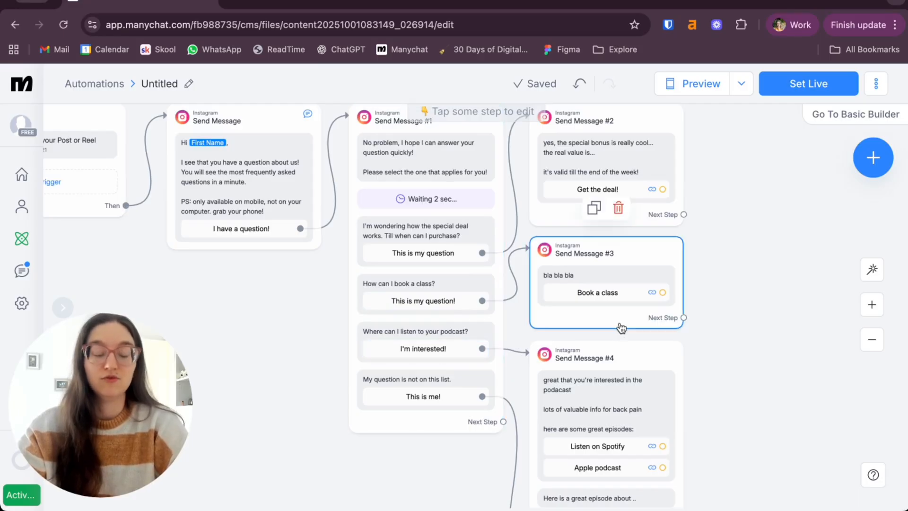
{"action": "left_click_drag", "start_coordinate": [705, 229], "coordinate": [729, 317]}
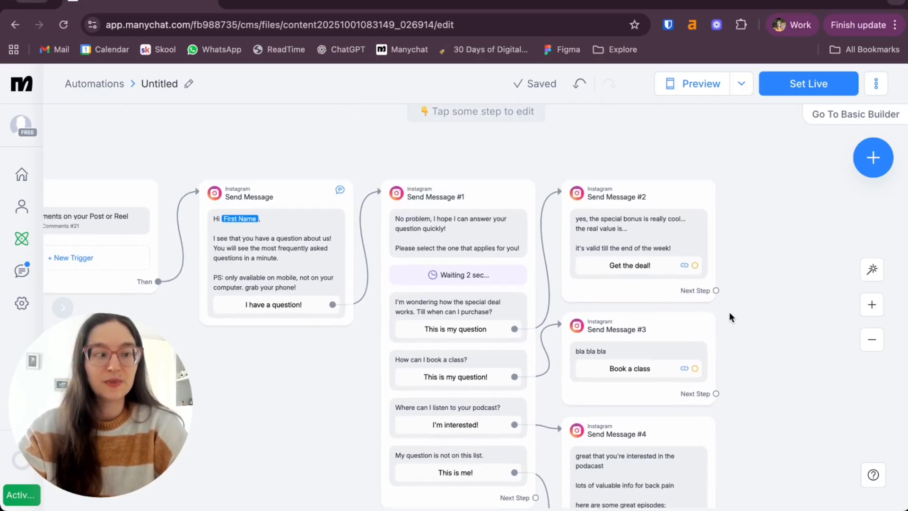
{"action": "left_click_drag", "start_coordinate": [169, 354], "coordinate": [345, 359]}
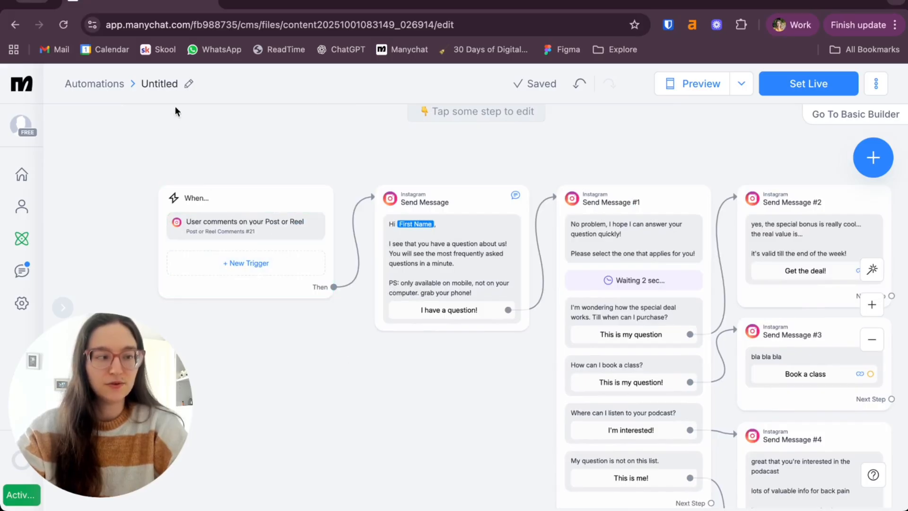
{"action": "left_click", "coordinate": [162, 87]}
{"action": "type", "text": "F"}
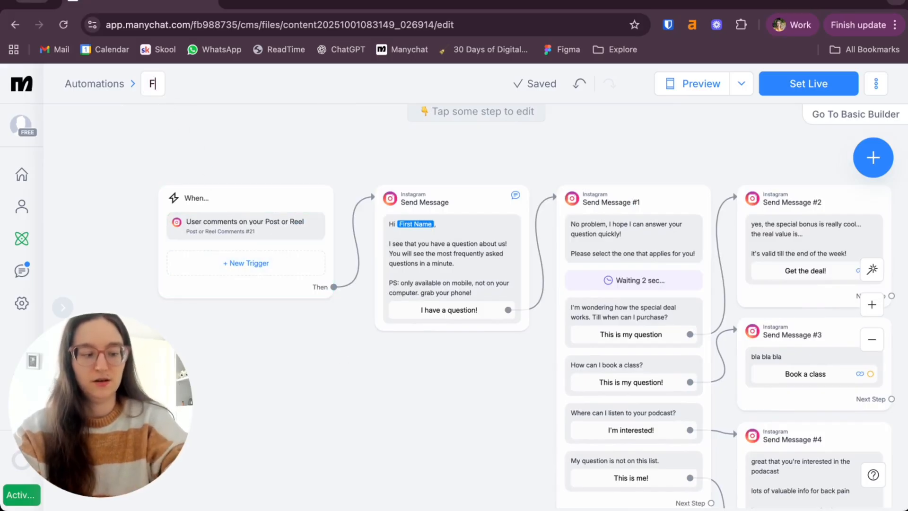
{"action": "type", "text": "AQ Funnel"}
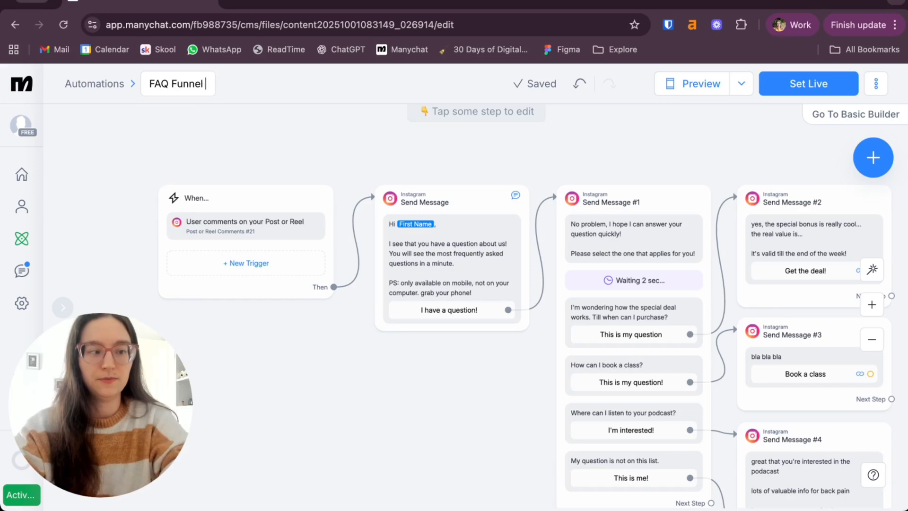
{"action": "type", "text": " (fa"}
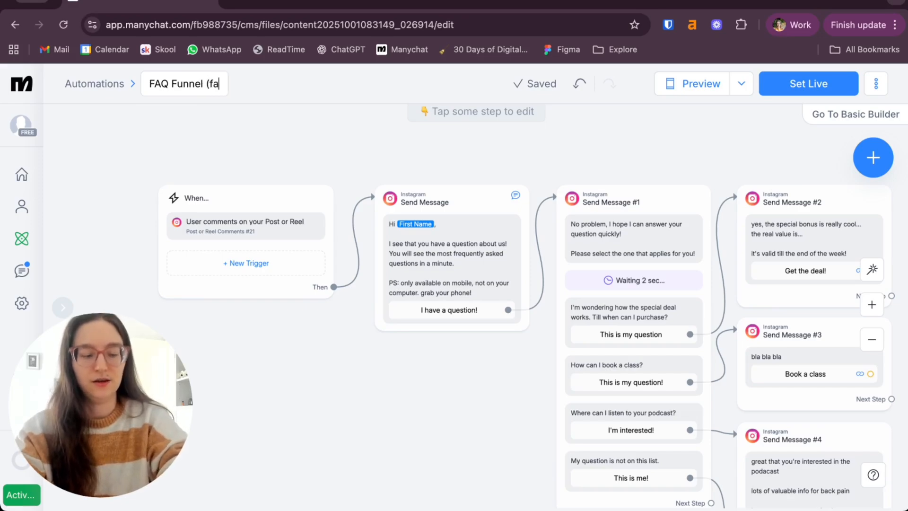
{"action": "type", "text": "q)"}
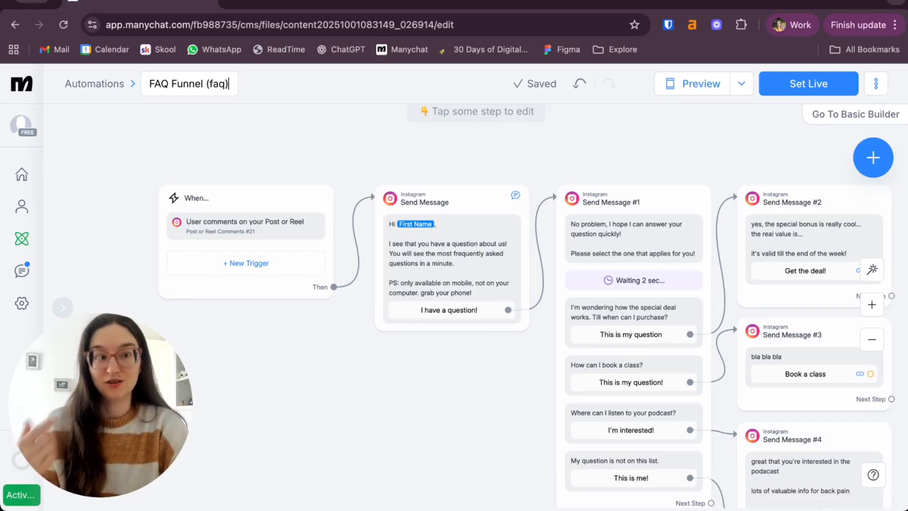
{"action": "key", "text": "Return"}
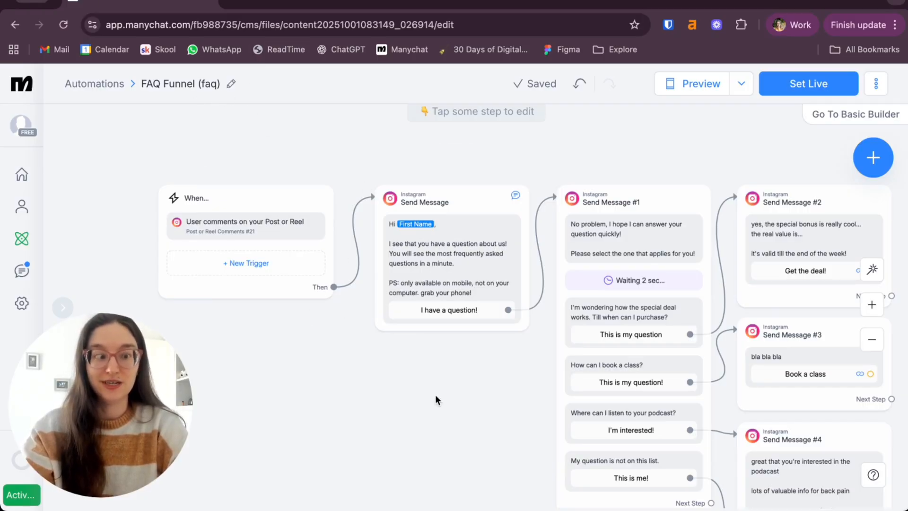
{"action": "left_click_drag", "start_coordinate": [487, 421], "coordinate": [284, 374]}
{"action": "left_click", "coordinate": [662, 339]}
{"action": "left_click_drag", "start_coordinate": [727, 355], "coordinate": [675, 359]}
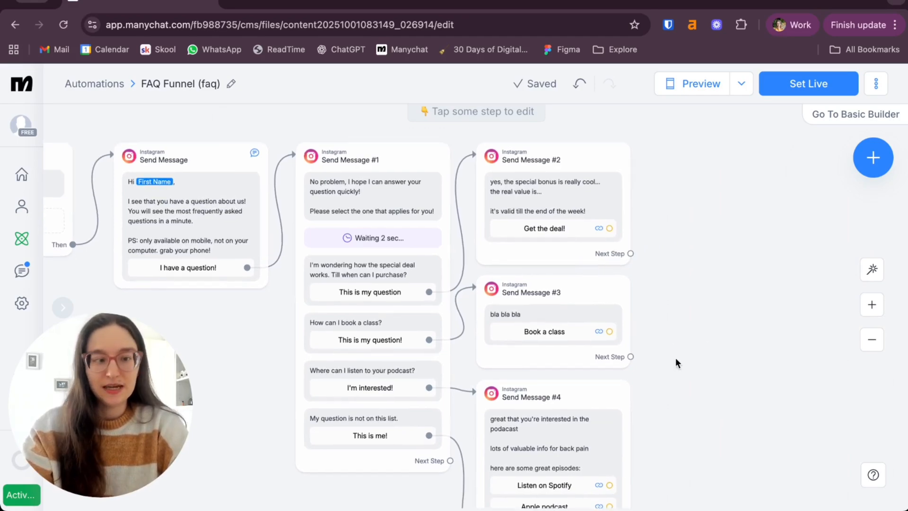
{"action": "left_click_drag", "start_coordinate": [153, 369], "coordinate": [212, 236]}
{"action": "scroll", "coordinate": [345, 430], "scroll_direction": "down", "scroll_amount": 3}
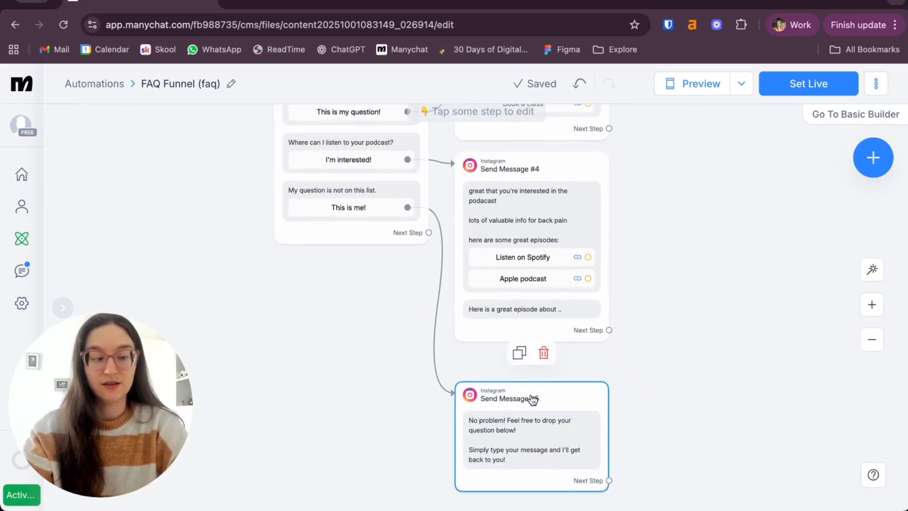
{"action": "scroll", "coordinate": [277, 314], "scroll_direction": "up", "scroll_amount": 10}
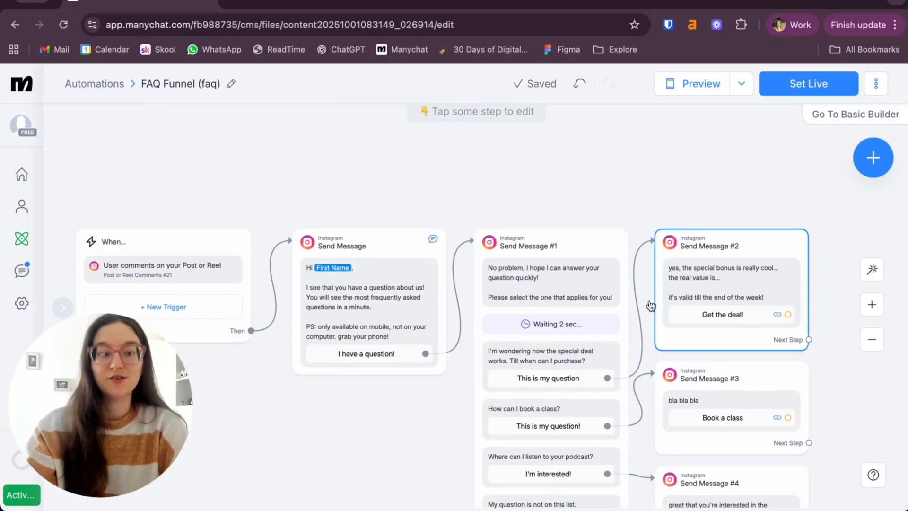
- Preview the conversation, answering "I have a question!" and choosing the question about booking a class, and close the preview
{"action": "left_click", "coordinate": [685, 94]}
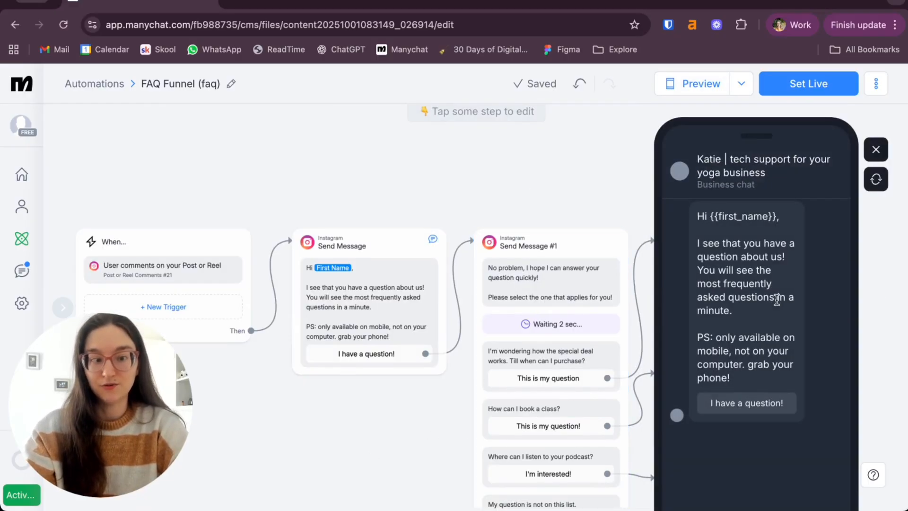
{"action": "left_click", "coordinate": [739, 406]}
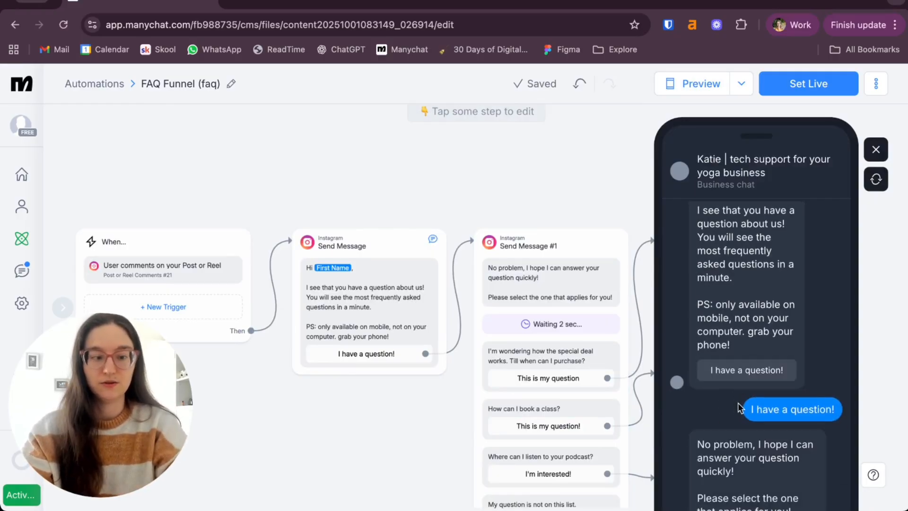
{"action": "scroll", "coordinate": [747, 387], "scroll_direction": "down", "scroll_amount": 6}
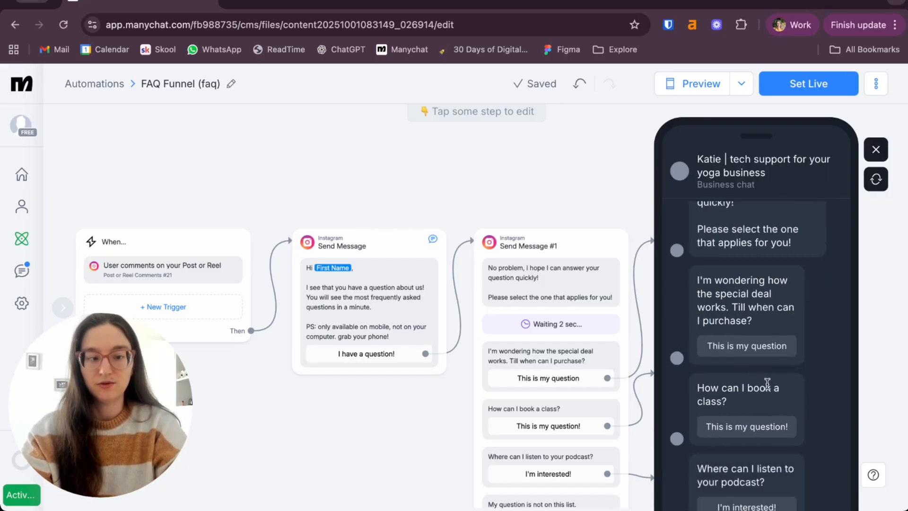
{"action": "scroll", "coordinate": [767, 383], "scroll_direction": "down", "scroll_amount": 2}
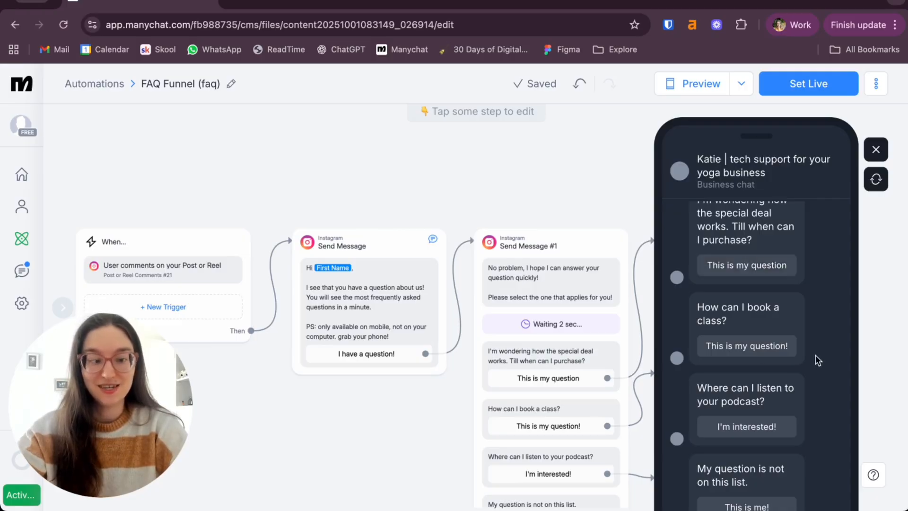
{"action": "left_click", "coordinate": [756, 344]}
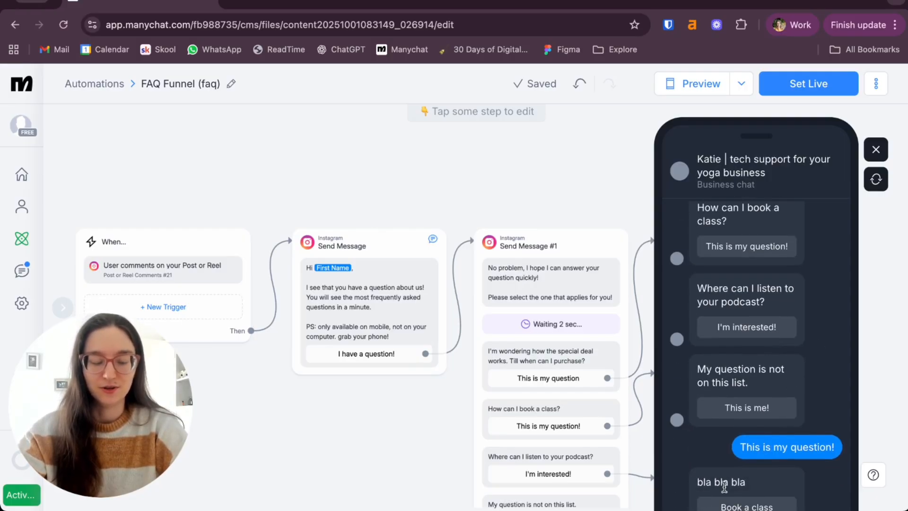
{"action": "left_click_drag", "start_coordinate": [749, 483], "coordinate": [703, 482]}
{"action": "left_click", "coordinate": [756, 482]}
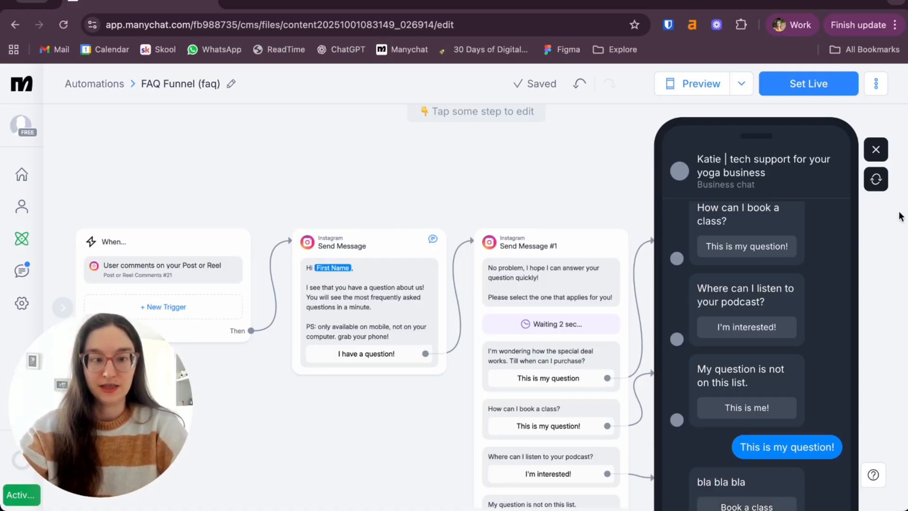
{"action": "left_click", "coordinate": [876, 150]}
{"action": "left_click_drag", "start_coordinate": [529, 415], "coordinate": [430, 390]}
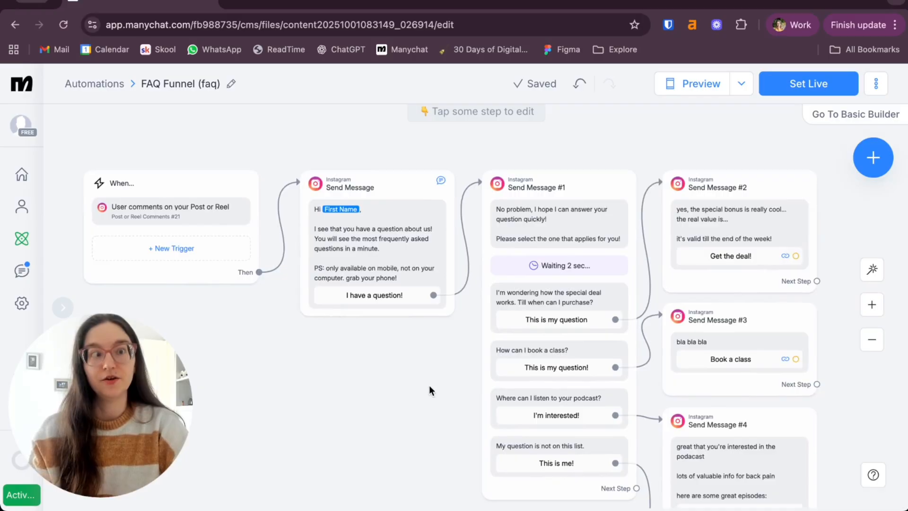